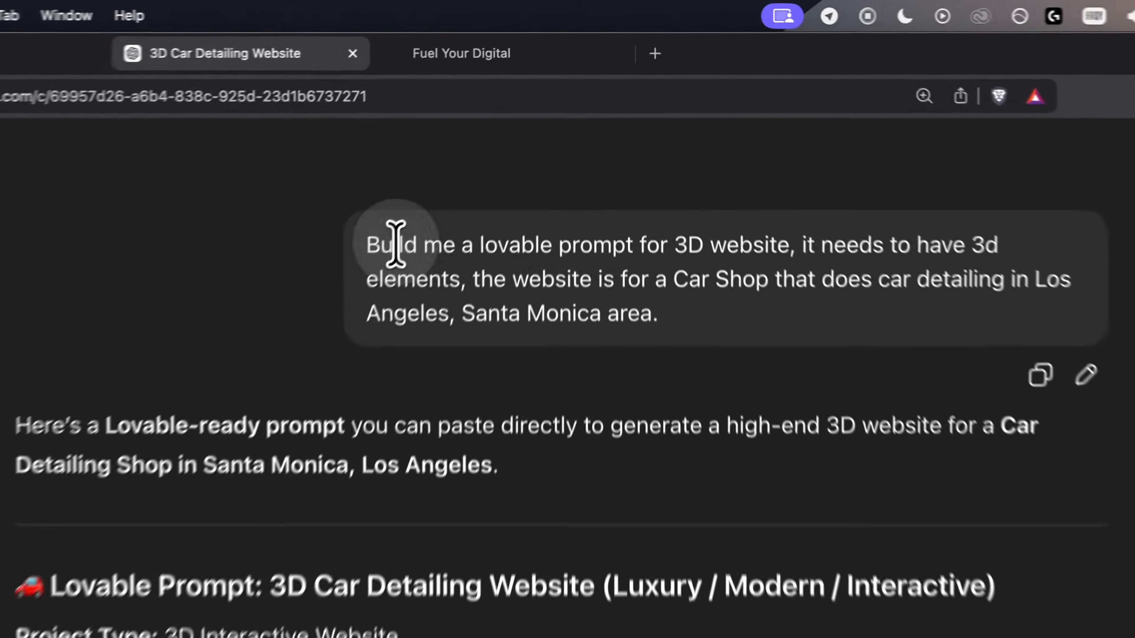
# Read through the ChatGPT request for a Lovable prompt describing a 3D car detailing website in Los Angeles, Santa Monica.
pyautogui.moveTo(482, 135); pyautogui.dragTo(498, 135)
pyautogui.moveTo(375, 271); pyautogui.dragTo(515, 312)
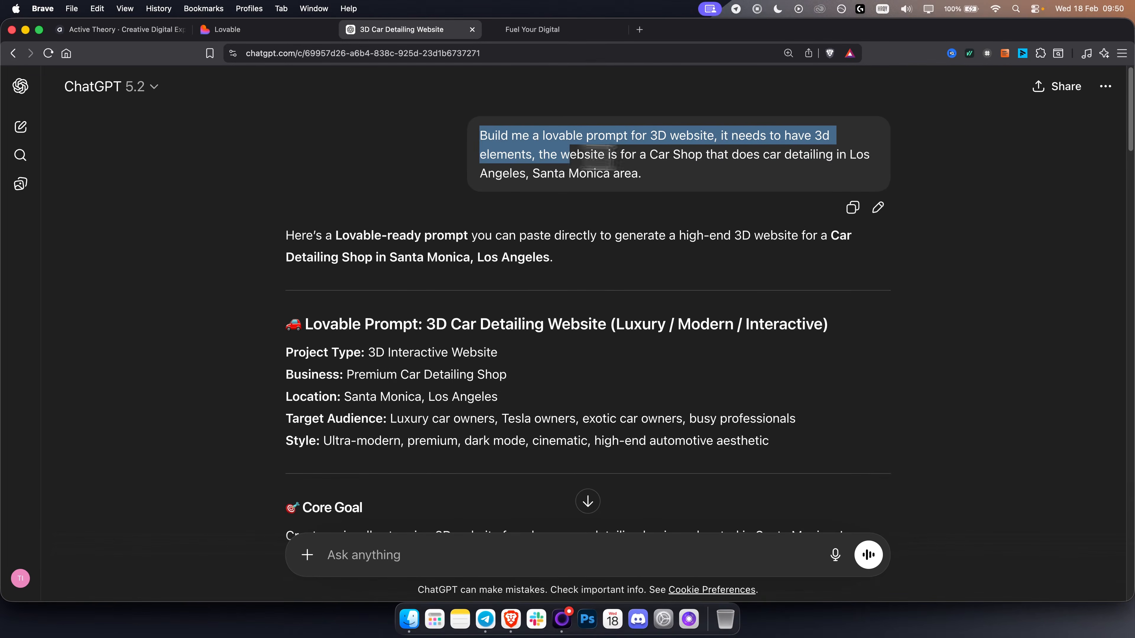
pyautogui.moveTo(575, 154); pyautogui.dragTo(692, 154)
pyautogui.click(685, 154)
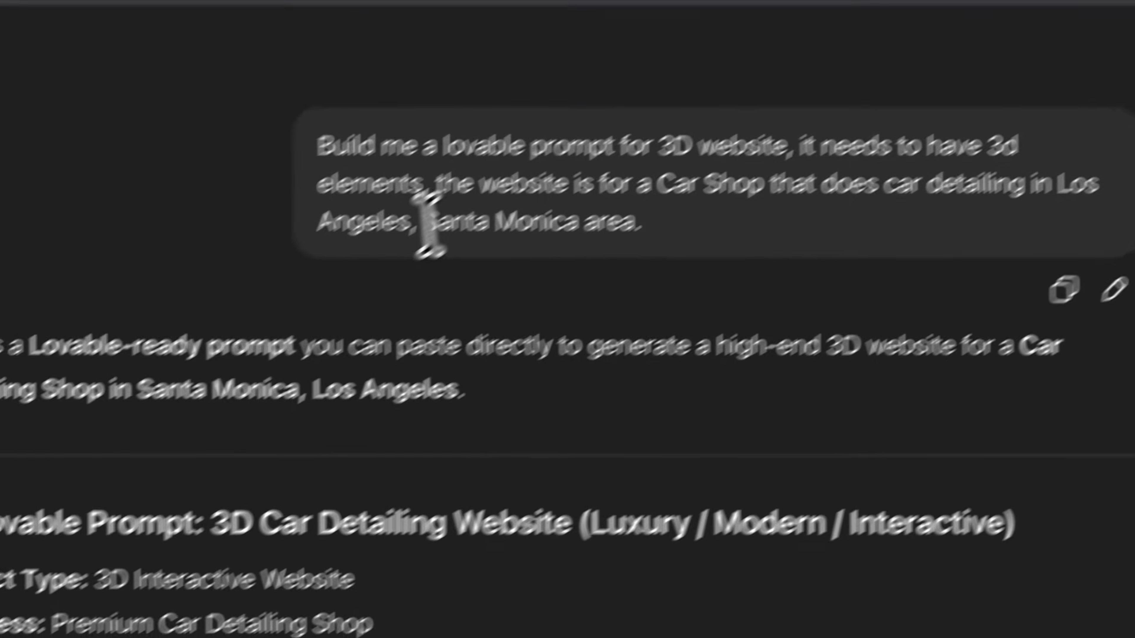
pyautogui.moveTo(428, 224); pyautogui.dragTo(644, 223)
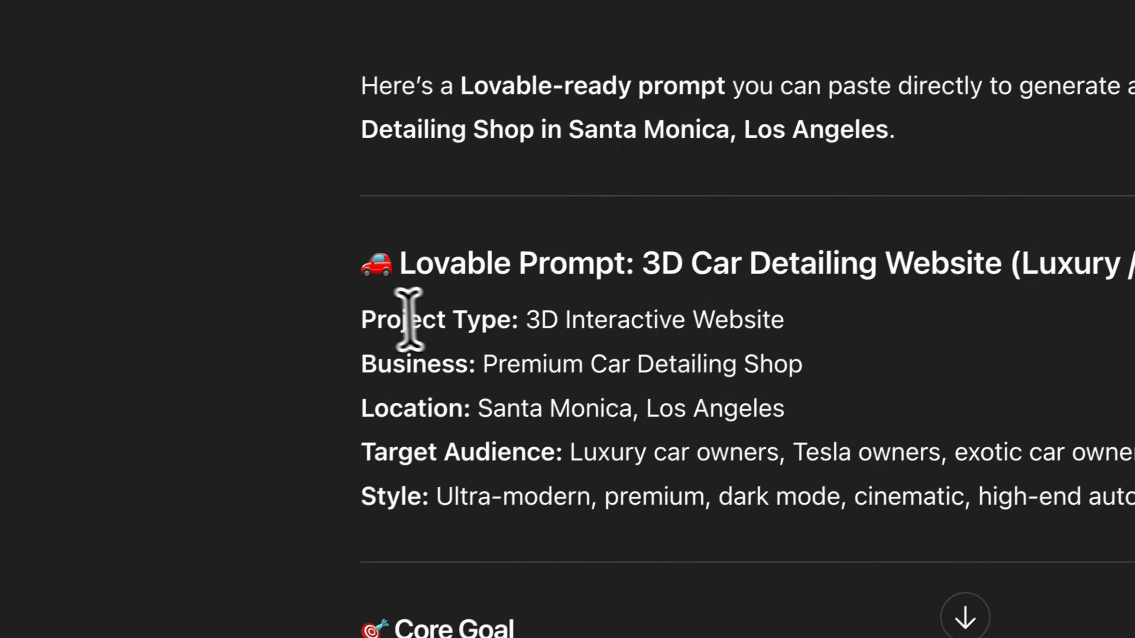
# Copy the generated 3D car detailing website prompt from ChatGPT and submit it in Lovable to build the site.
pyautogui.moveTo(362, 319); pyautogui.dragTo(639, 207)
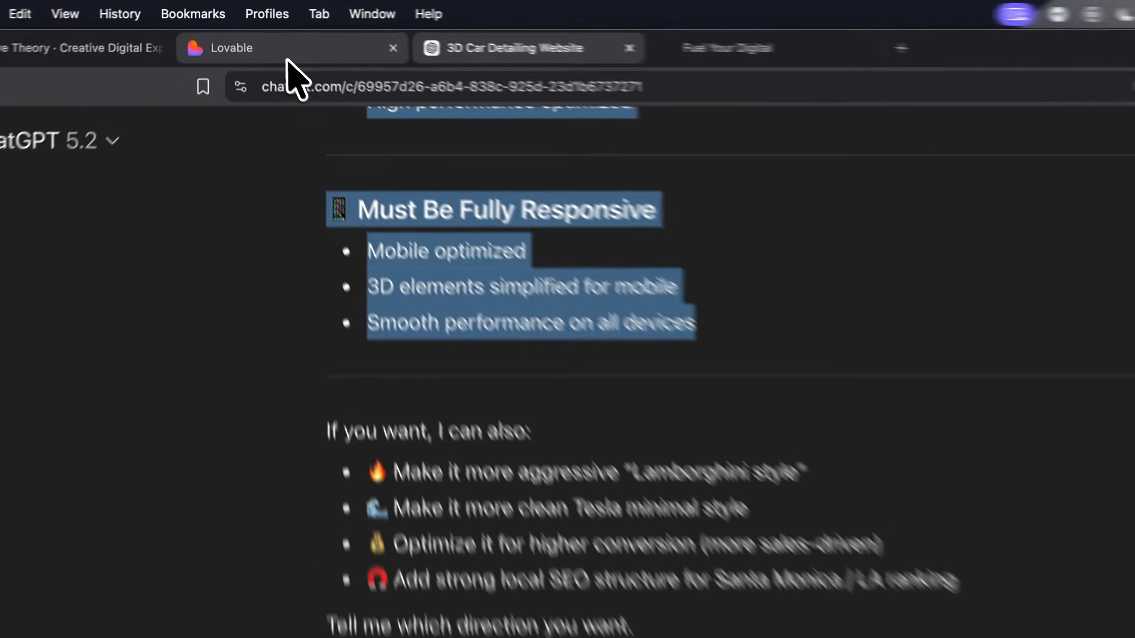
pyautogui.click(243, 32)
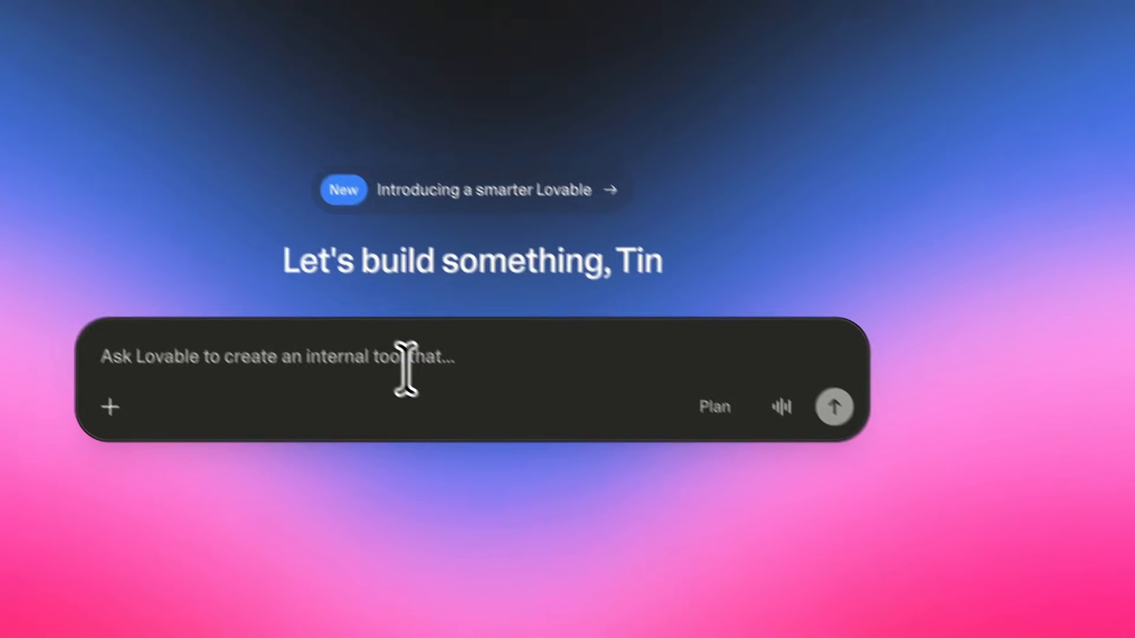
pyautogui.hotkey('ctrl', 'v')
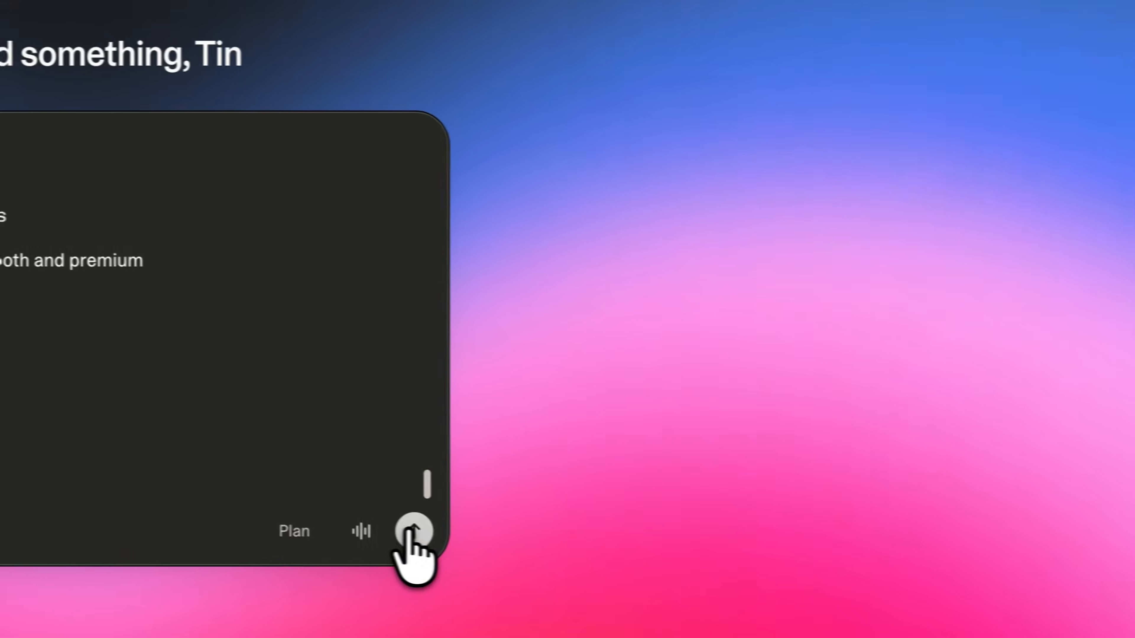
pyautogui.click(410, 528)
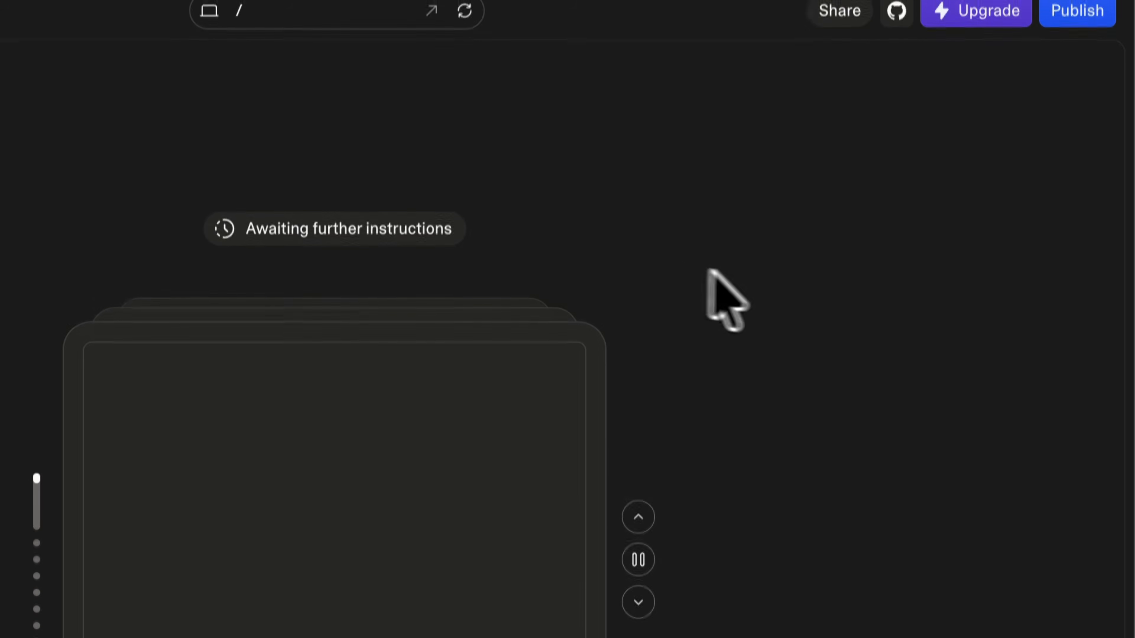
pyautogui.click(769, 269)
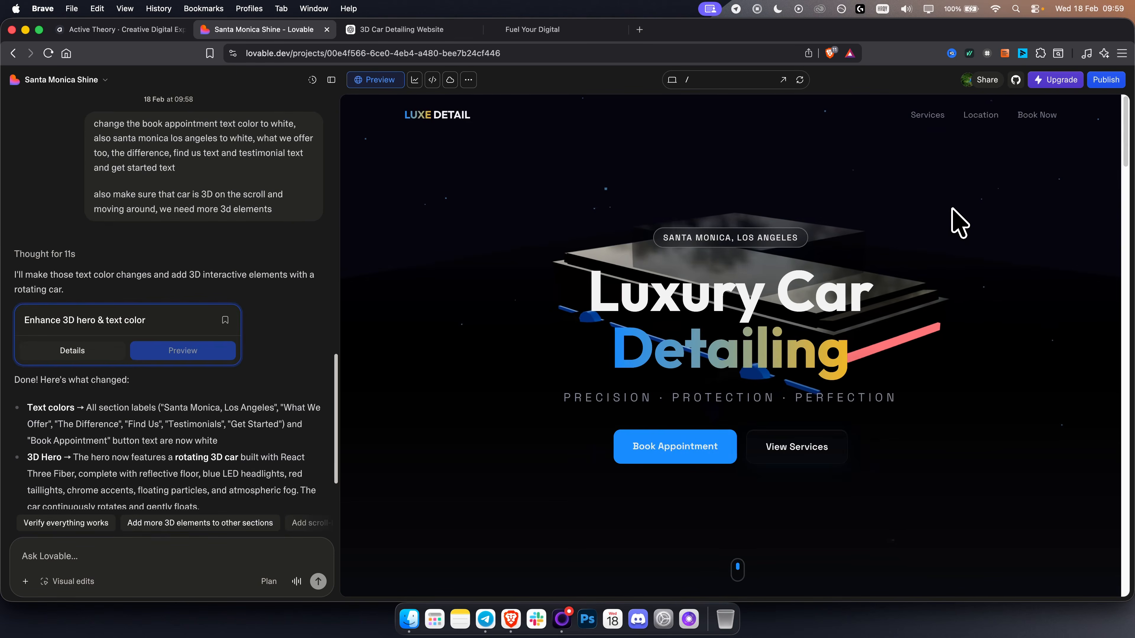
# Review the generated website preview, from the 3D car hero through the services, before and after, location and testimonials sections.
pyautogui.scroll(-5, 652, 261)
pyautogui.scroll(5, 626, 254)
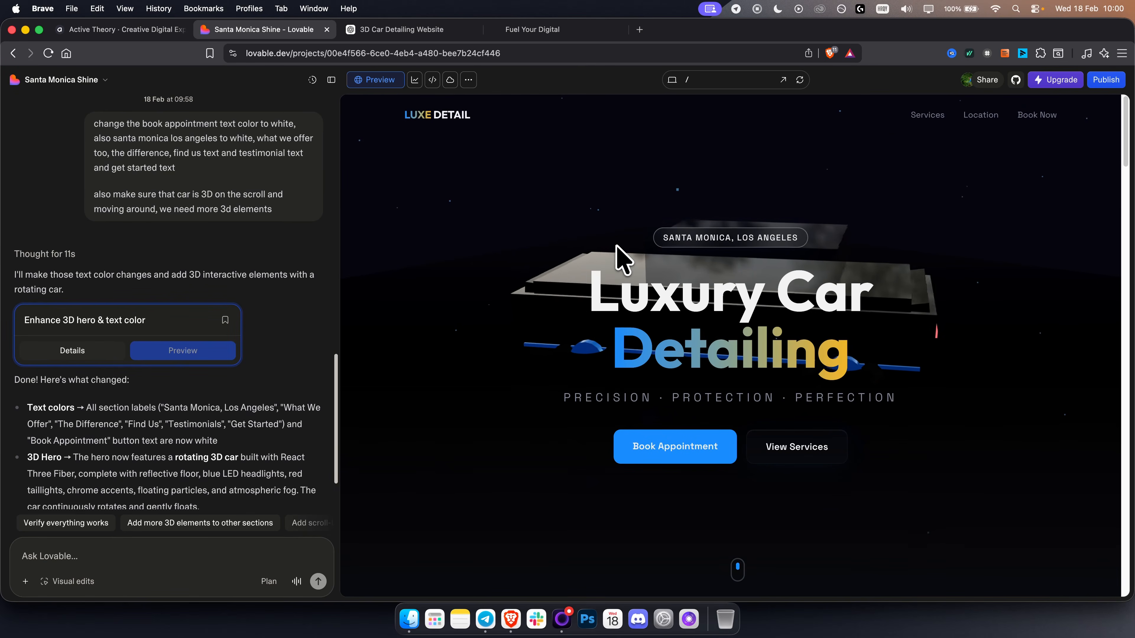
pyautogui.scroll(-2, 620, 257)
pyautogui.scroll(-10, 616, 245)
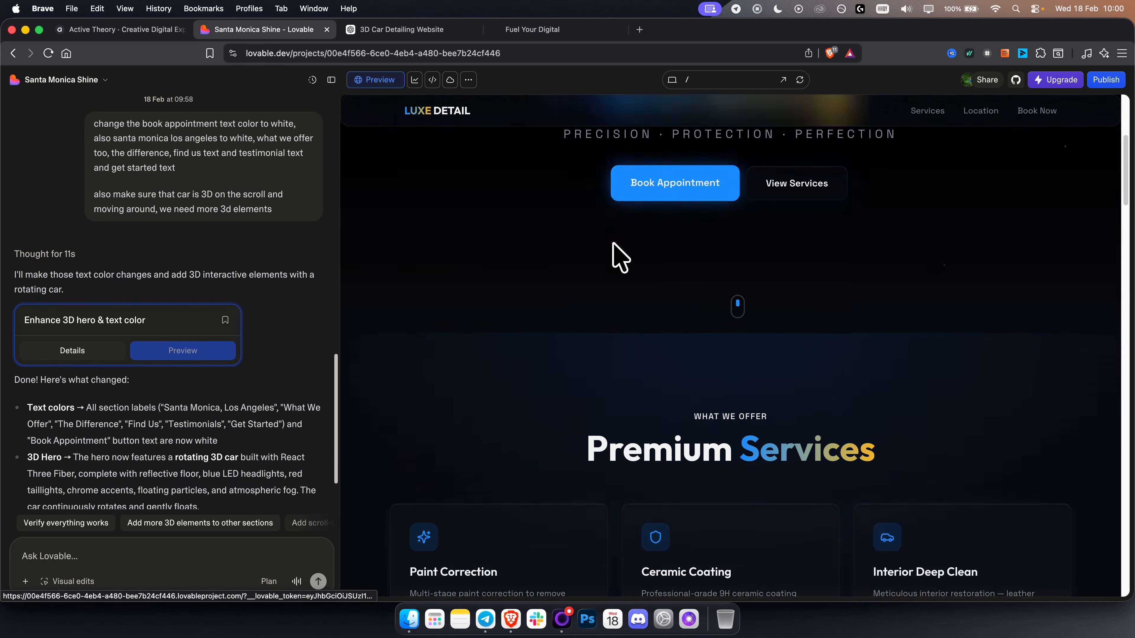
pyautogui.scroll(-10, 609, 261)
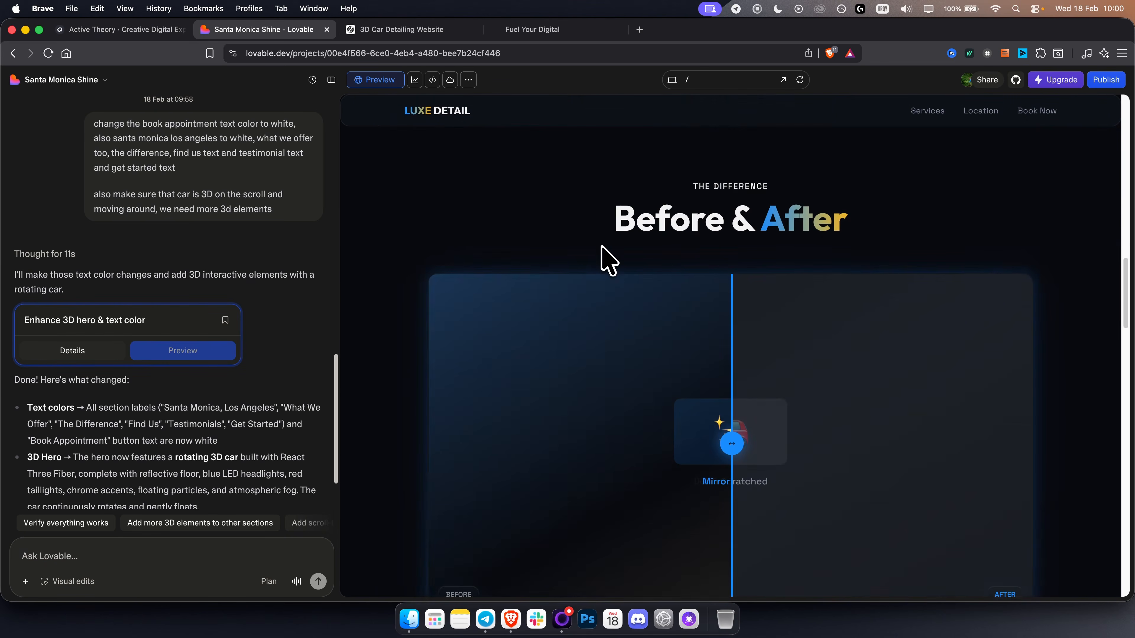
pyautogui.scroll(-8, 603, 257)
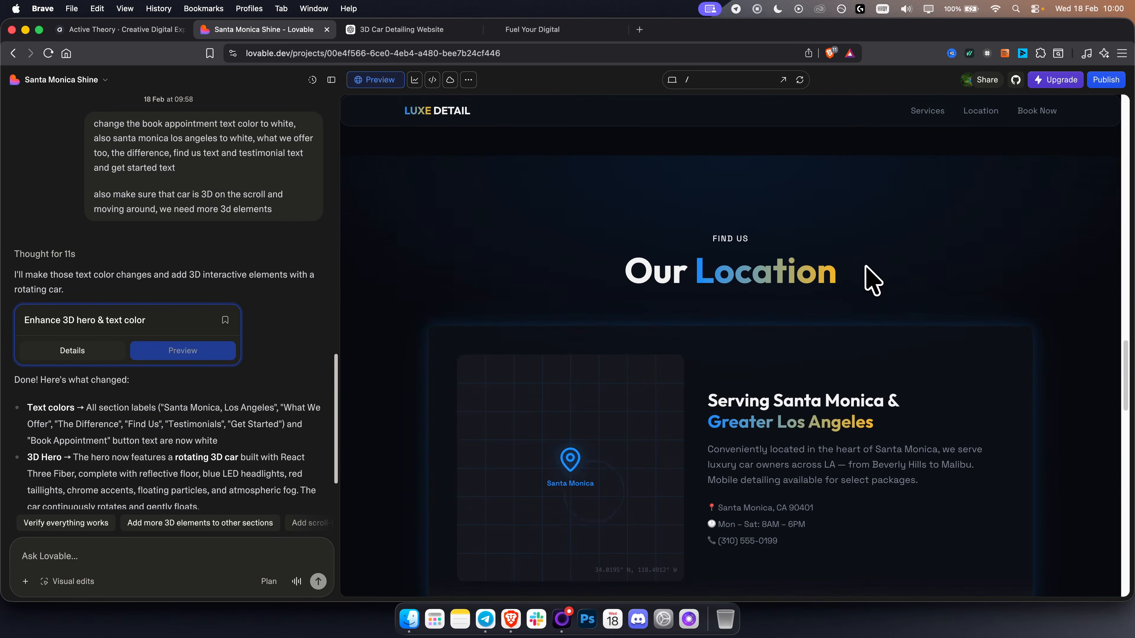
pyautogui.scroll(-5, 773, 322)
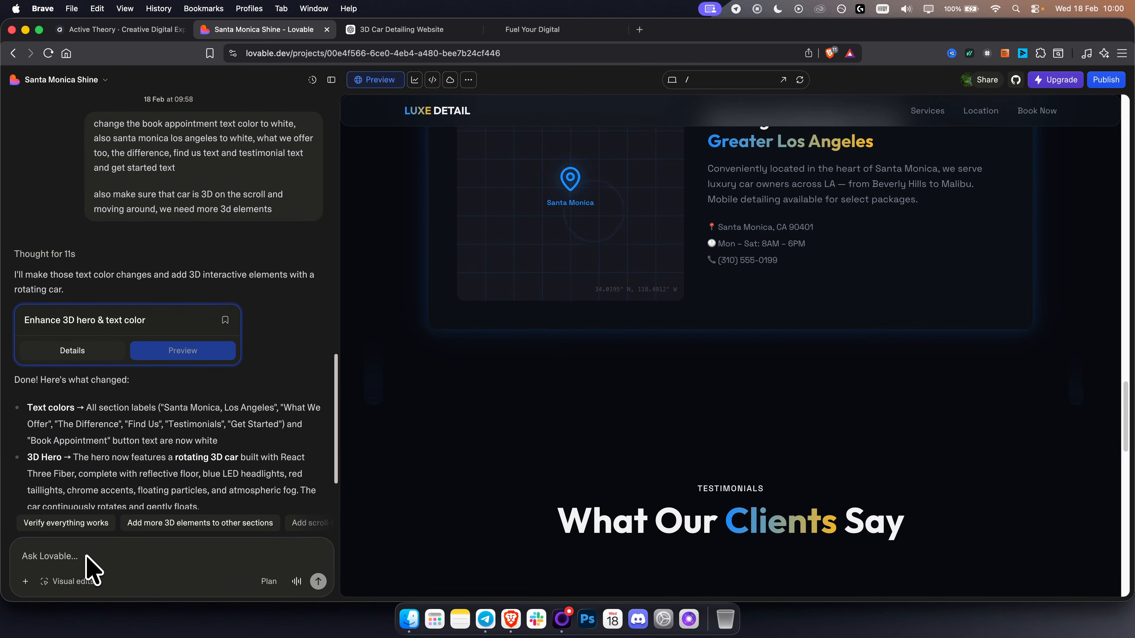
pyautogui.scroll(8, 464, 423)
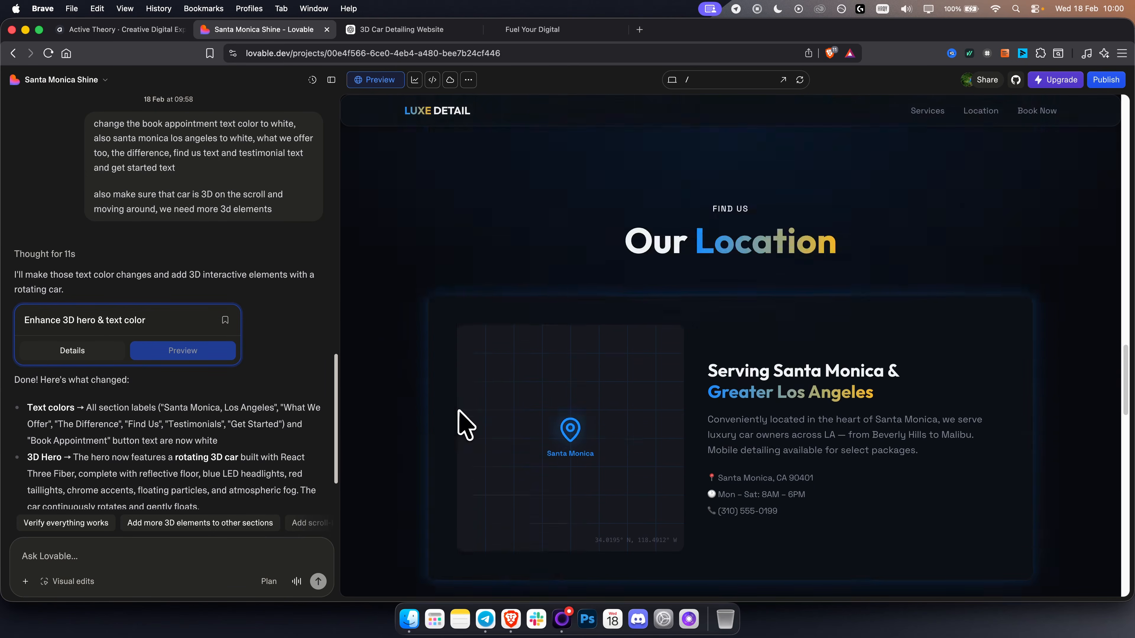
pyautogui.scroll(10, 558, 402)
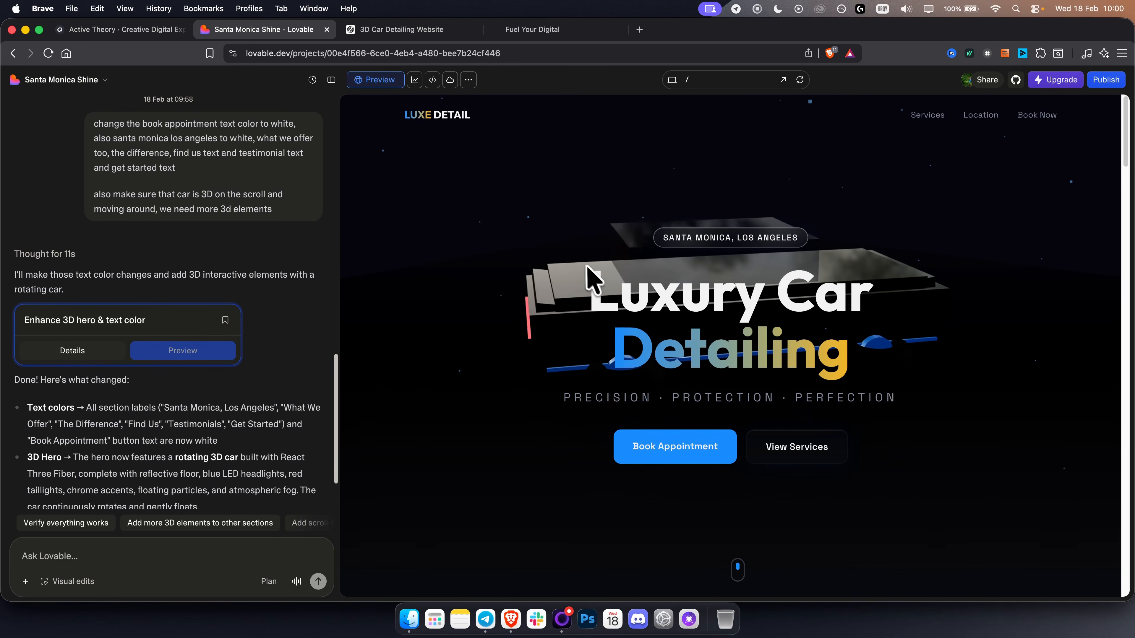
pyautogui.scroll(-3, 583, 271)
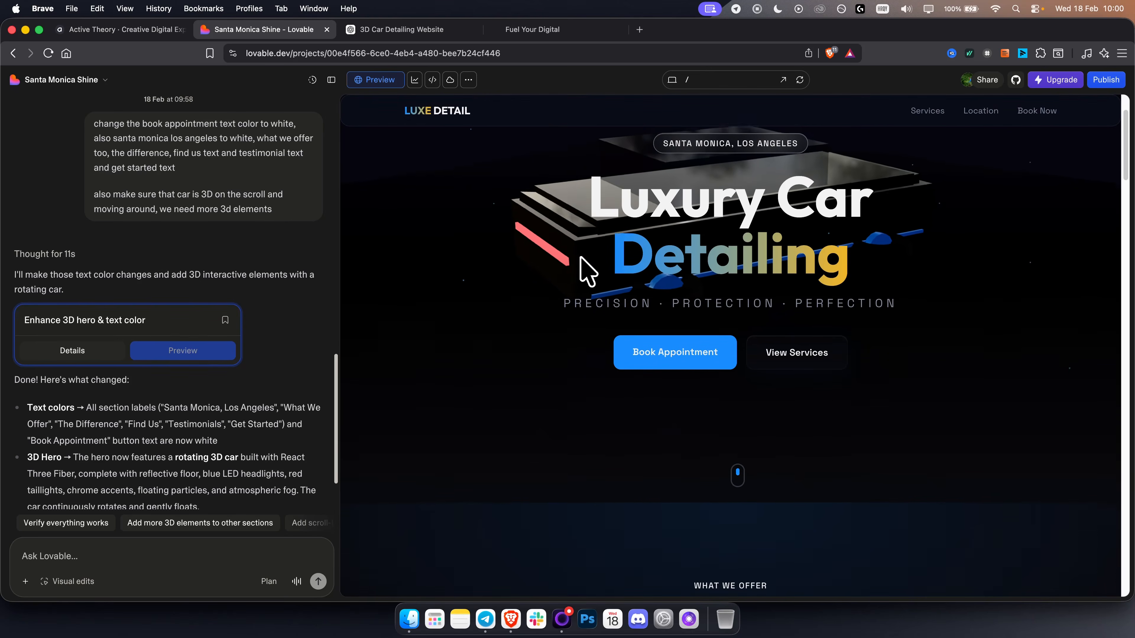
pyautogui.scroll(3, 583, 271)
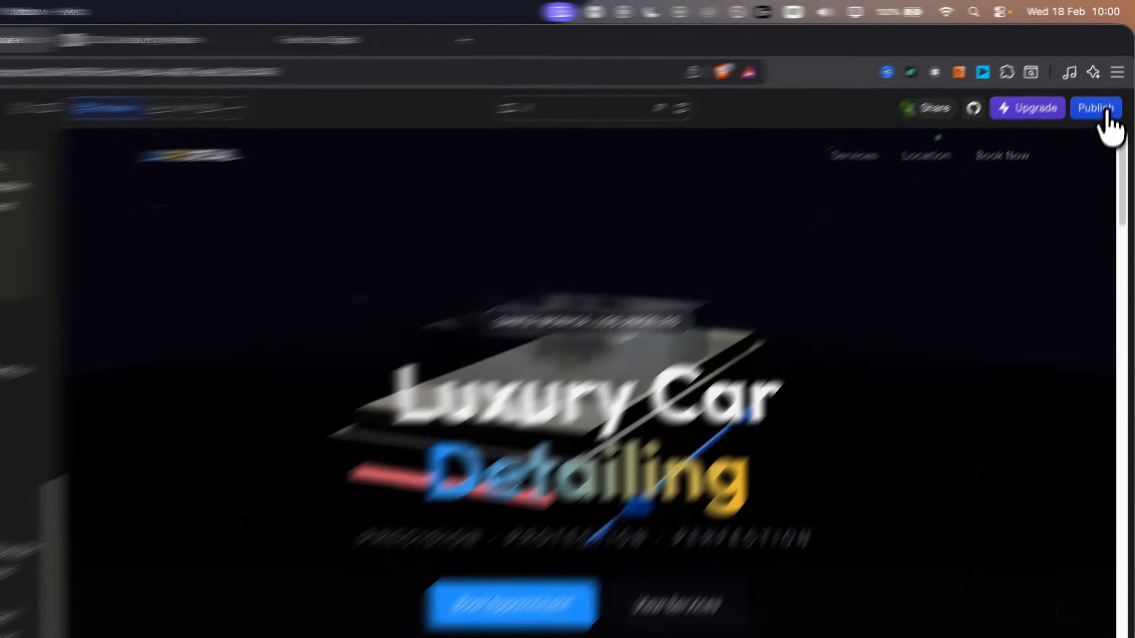
# Publish the car detailing website at the generated address with Public access and the default website info.
pyautogui.click(1106, 80)
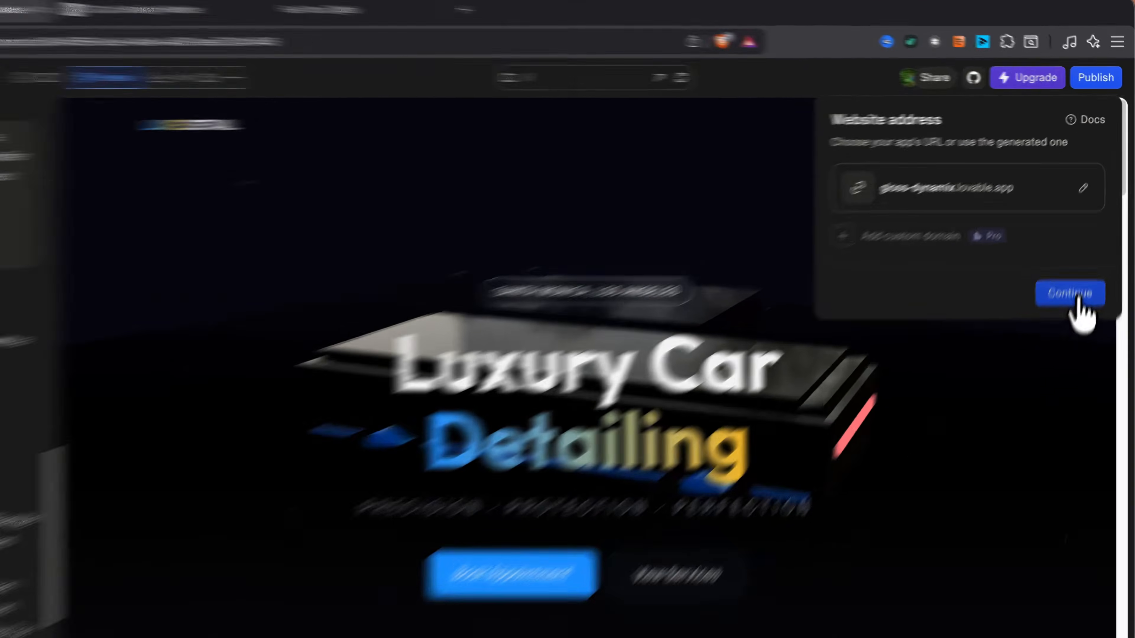
pyautogui.click(1086, 239)
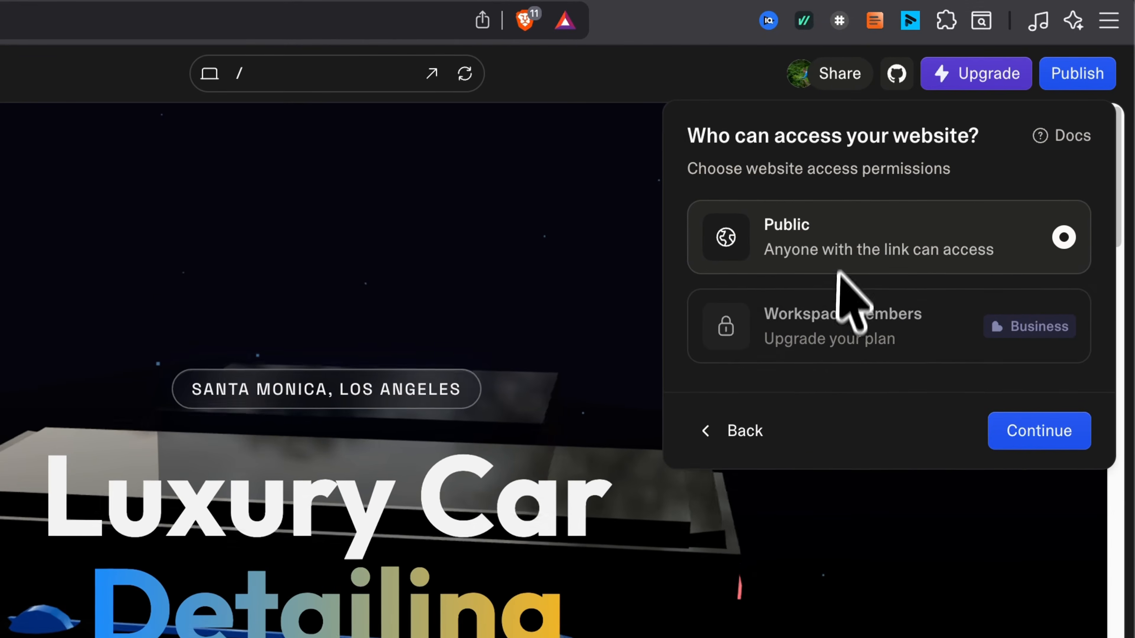
pyautogui.click(1035, 433)
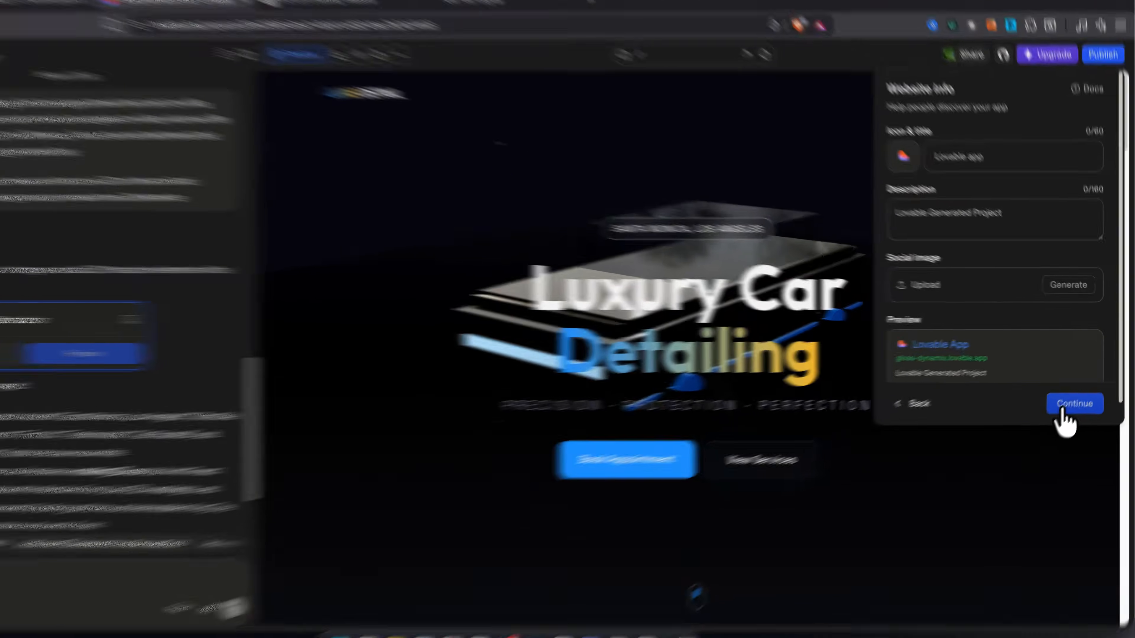
pyautogui.click(1072, 398)
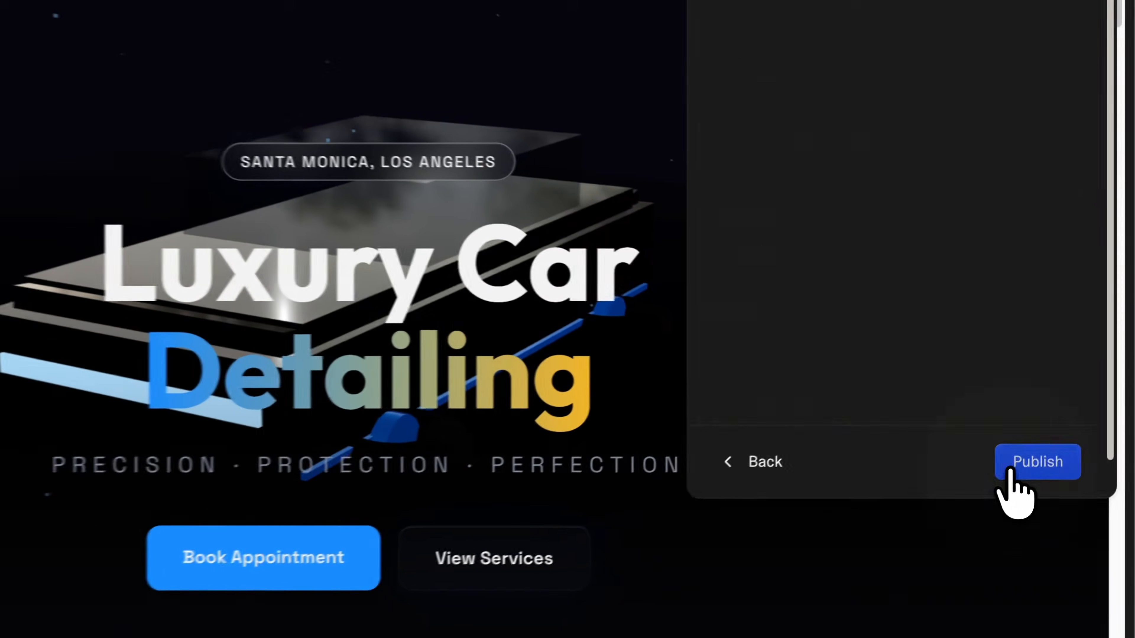
pyautogui.click(1045, 367)
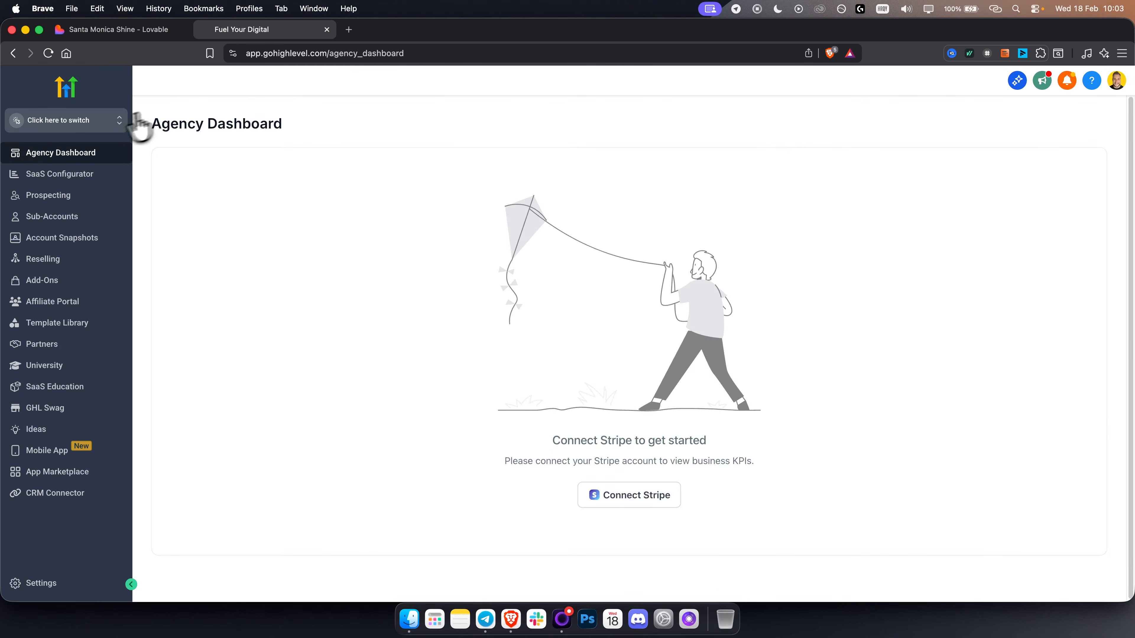
# In HighLevel, switch to the TutorialsHub sub-account and open the forms list of its sites area.
pyautogui.click(97, 123)
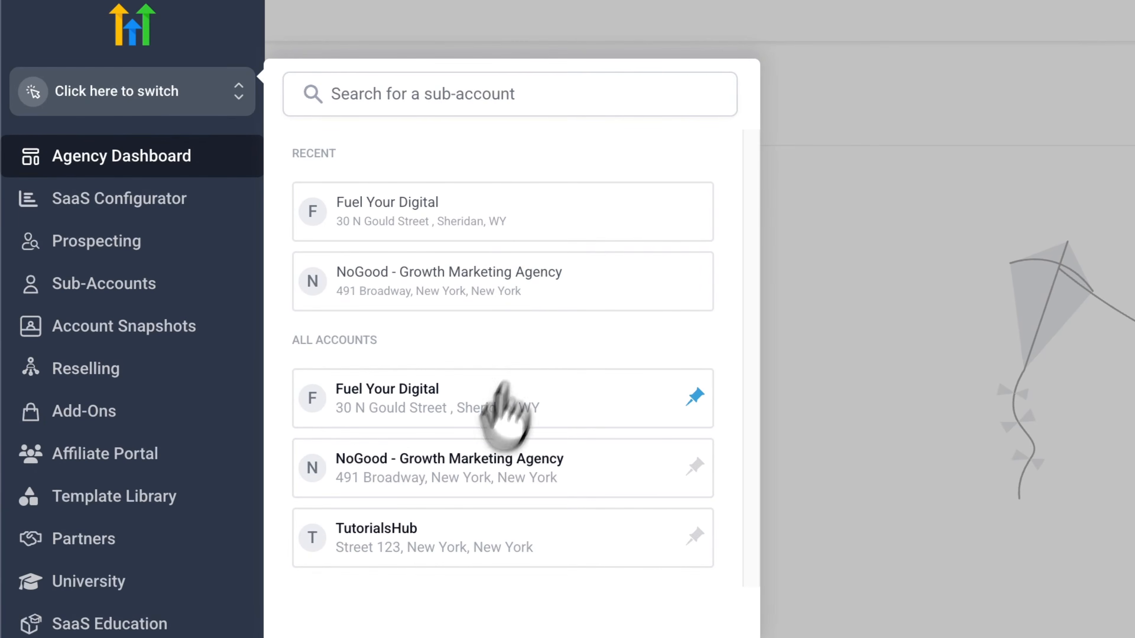
pyautogui.click(407, 534)
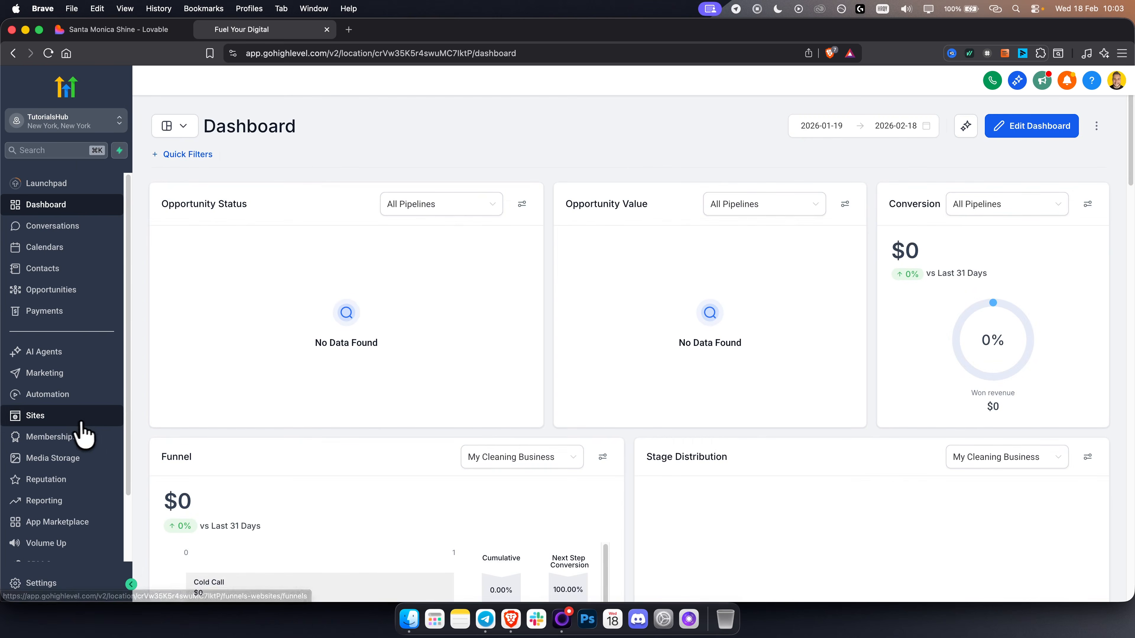
pyautogui.click(71, 423)
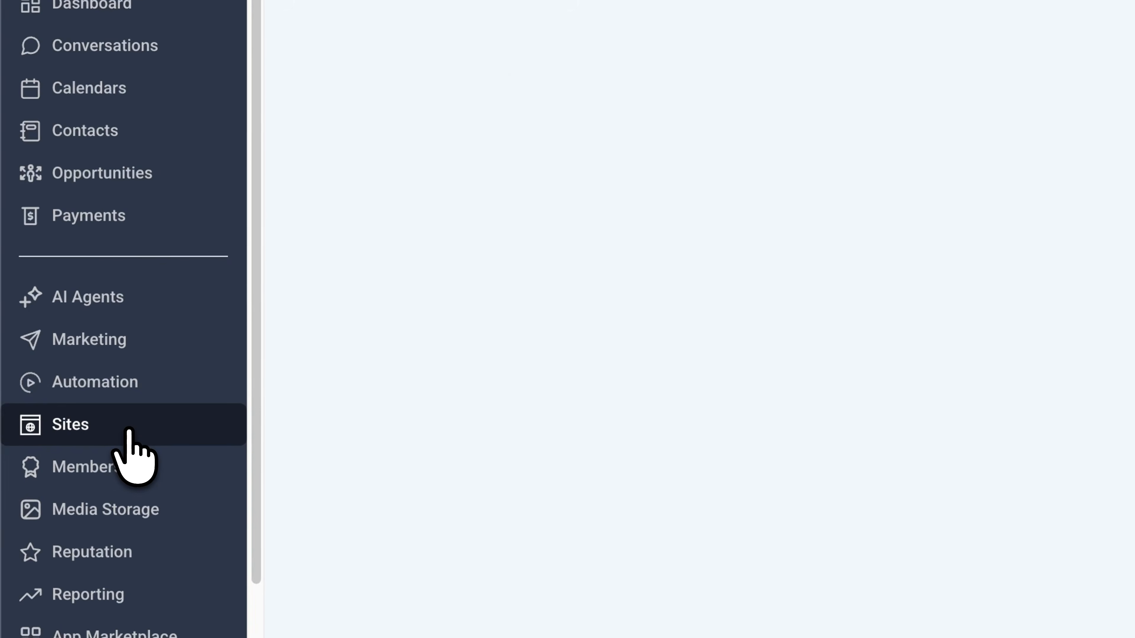
pyautogui.click(784, 150)
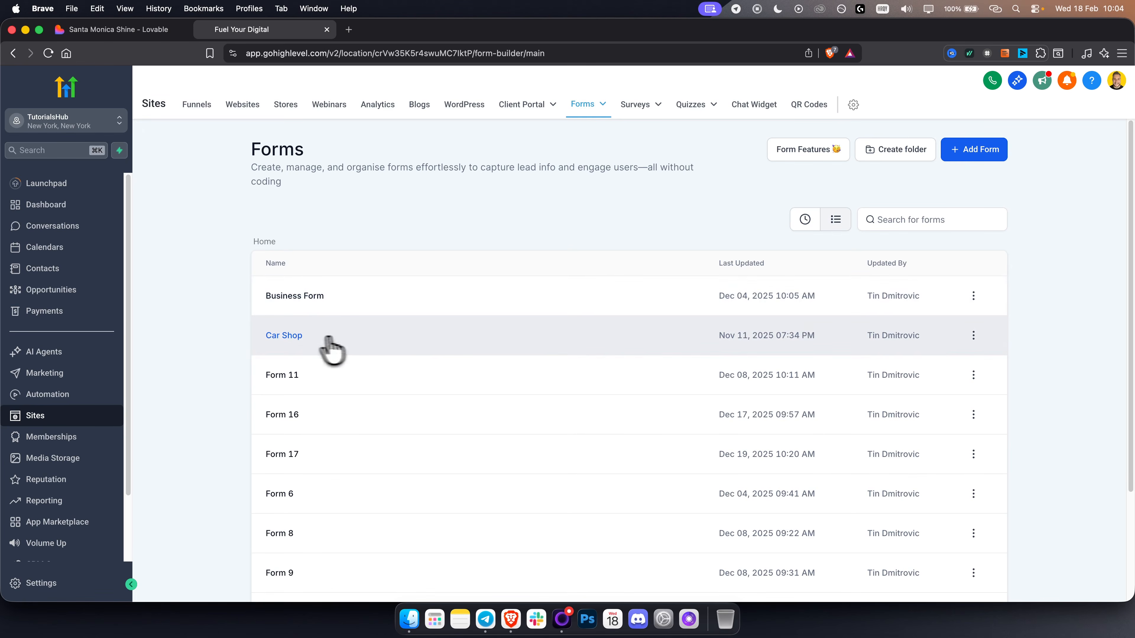
# Create a new form using the Start from Scratch option.
pyautogui.click(978, 154)
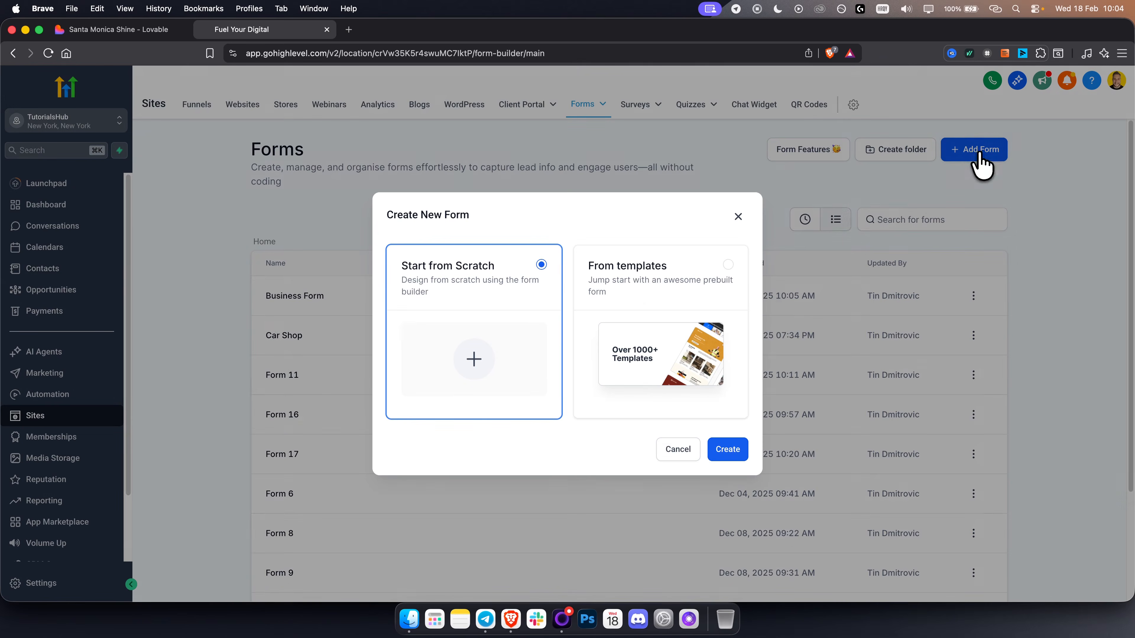
pyautogui.click(640, 279)
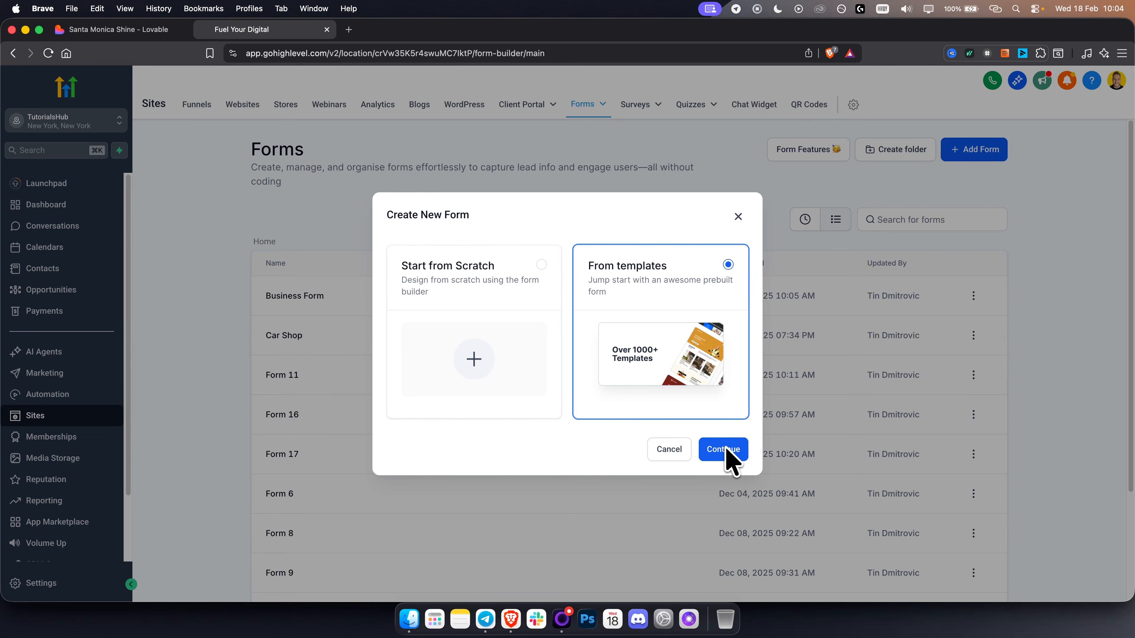
pyautogui.click(535, 368)
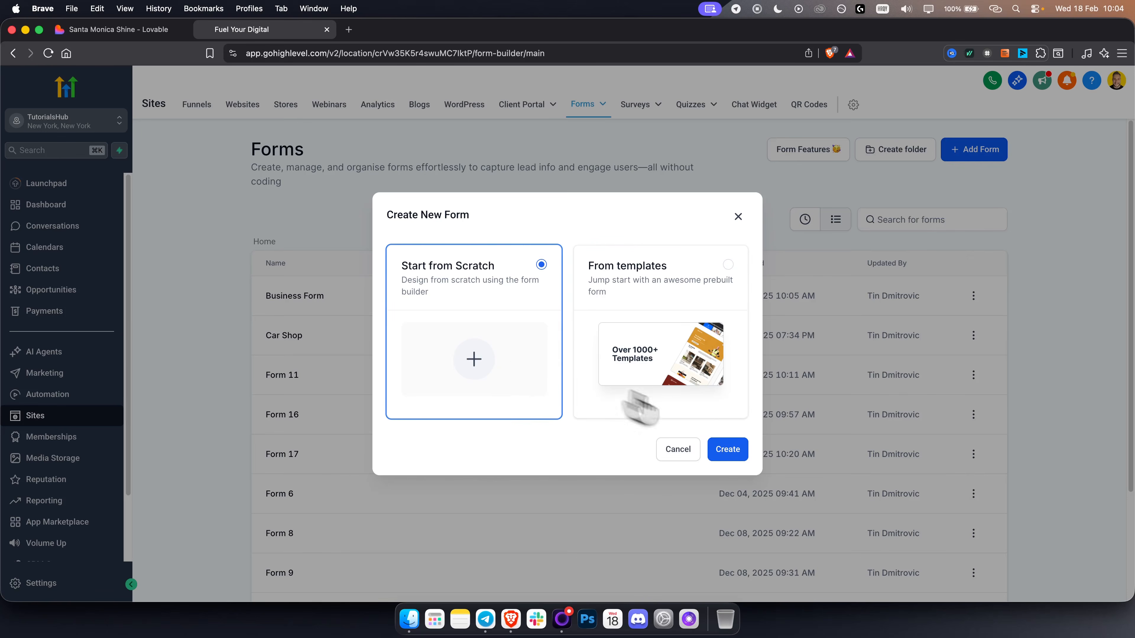
pyautogui.click(731, 450)
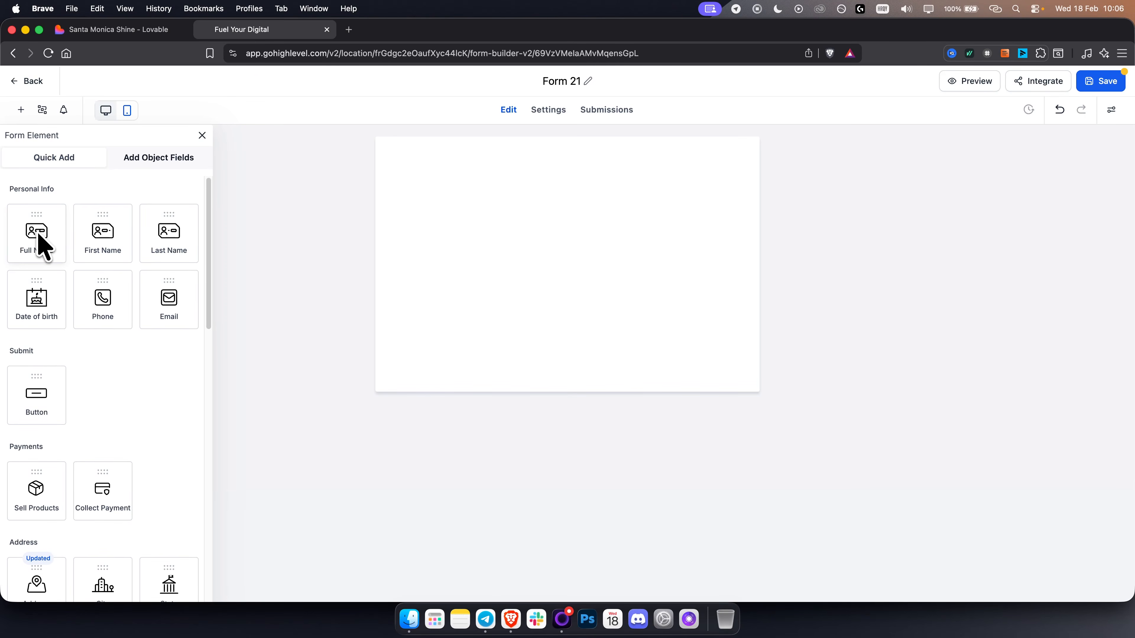
# Add First Name and Last Name fields to the blank form and place a button below both of them.
pyautogui.moveTo(111, 241); pyautogui.dragTo(514, 206)
pyautogui.moveTo(183, 250); pyautogui.dragTo(436, 342)
pyautogui.click(436, 344)
pyautogui.moveTo(67, 405); pyautogui.dragTo(518, 313)
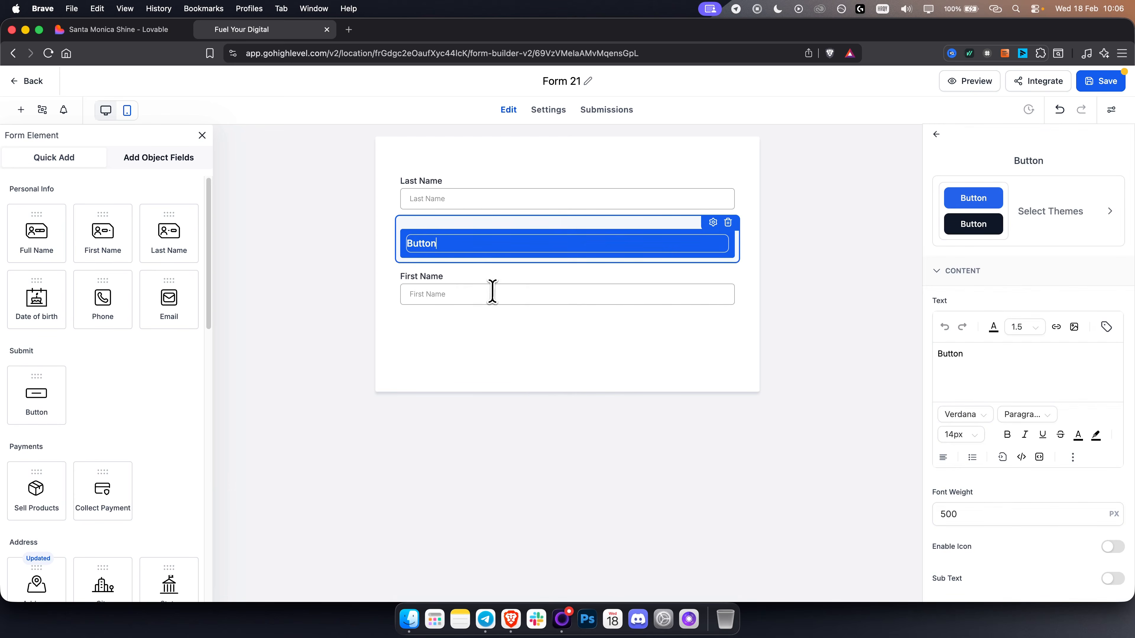
pyautogui.moveTo(623, 241); pyautogui.dragTo(621, 326)
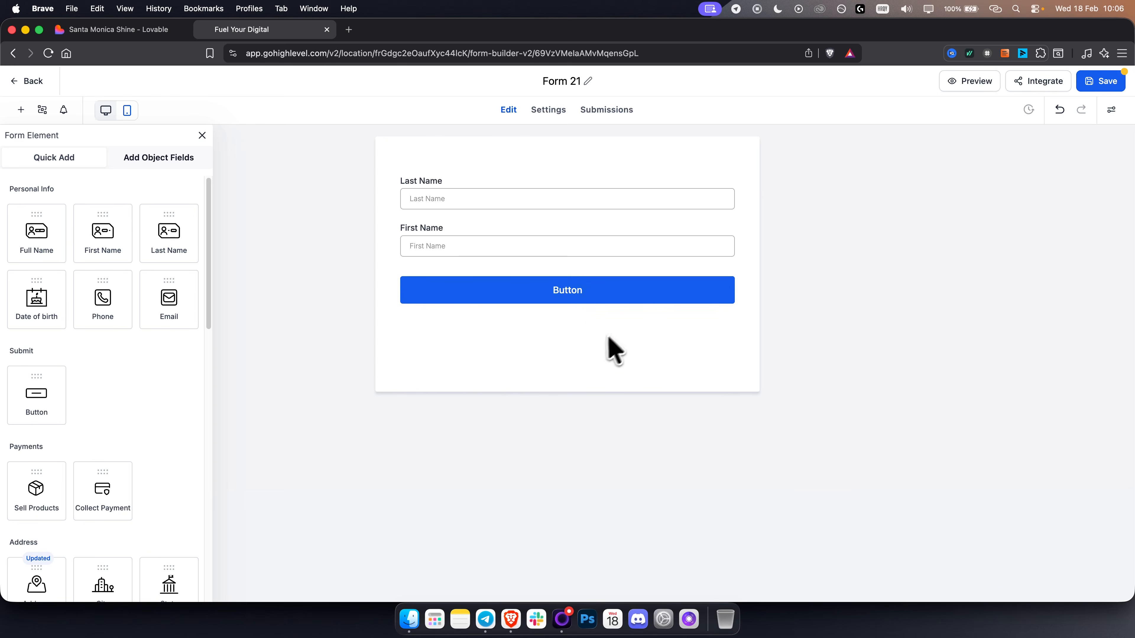
# Change the form button's text to "Submit".
pyautogui.click(577, 292)
pyautogui.click(579, 296)
pyautogui.doubleClick(566, 293)
pyautogui.write('Submit')
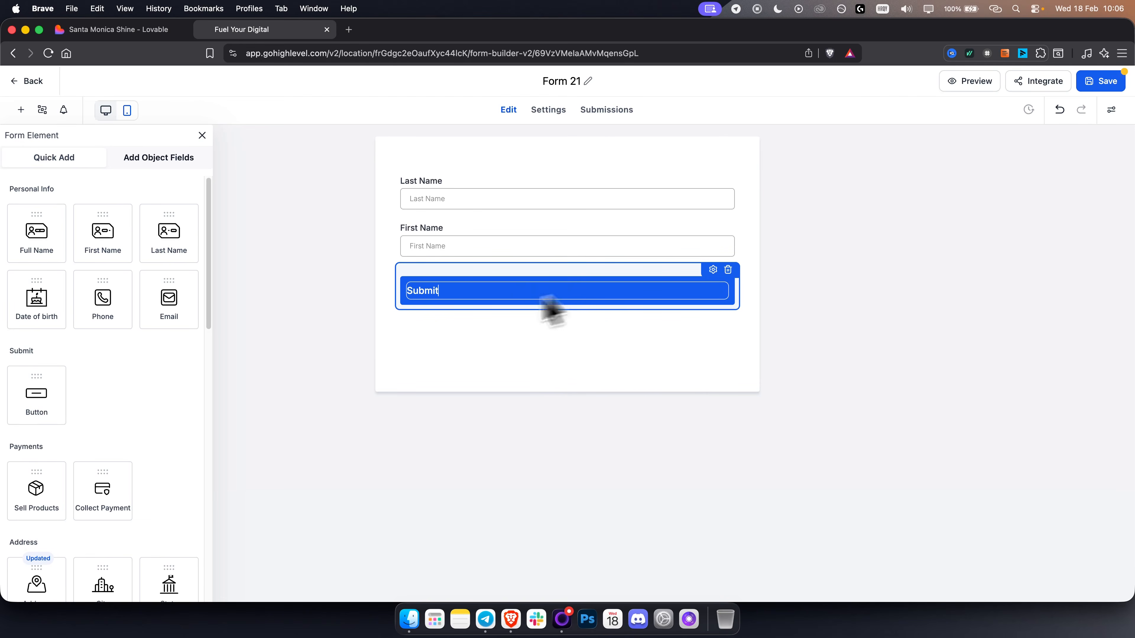
pyautogui.click(364, 336)
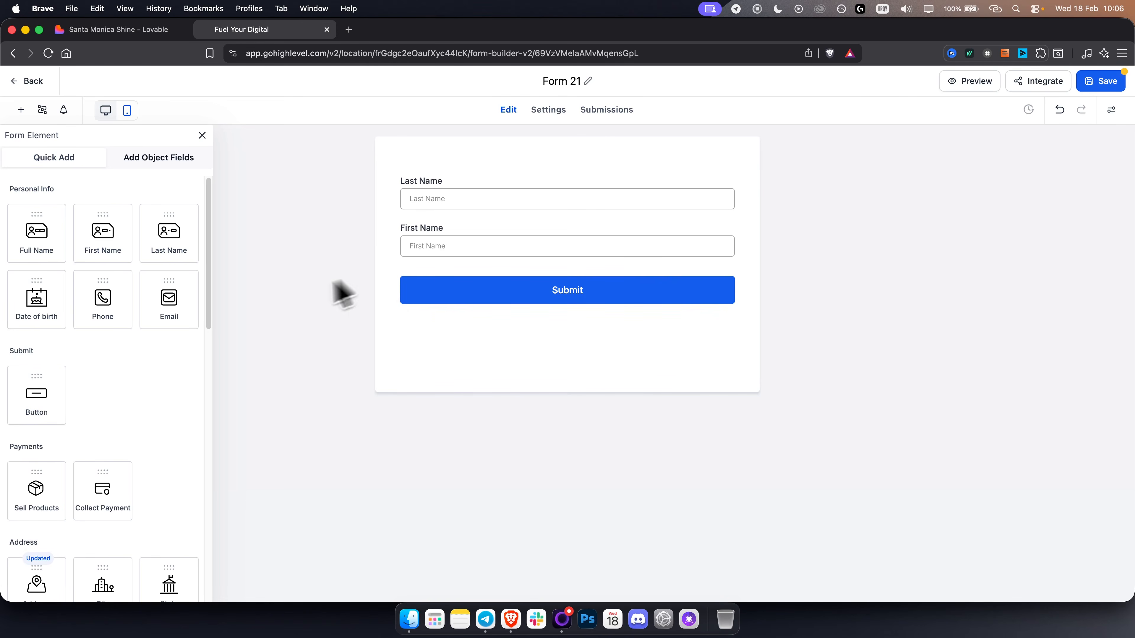
# Add a Phone field between the First Name field and the Submit button.
pyautogui.moveTo(129, 313); pyautogui.dragTo(447, 308)
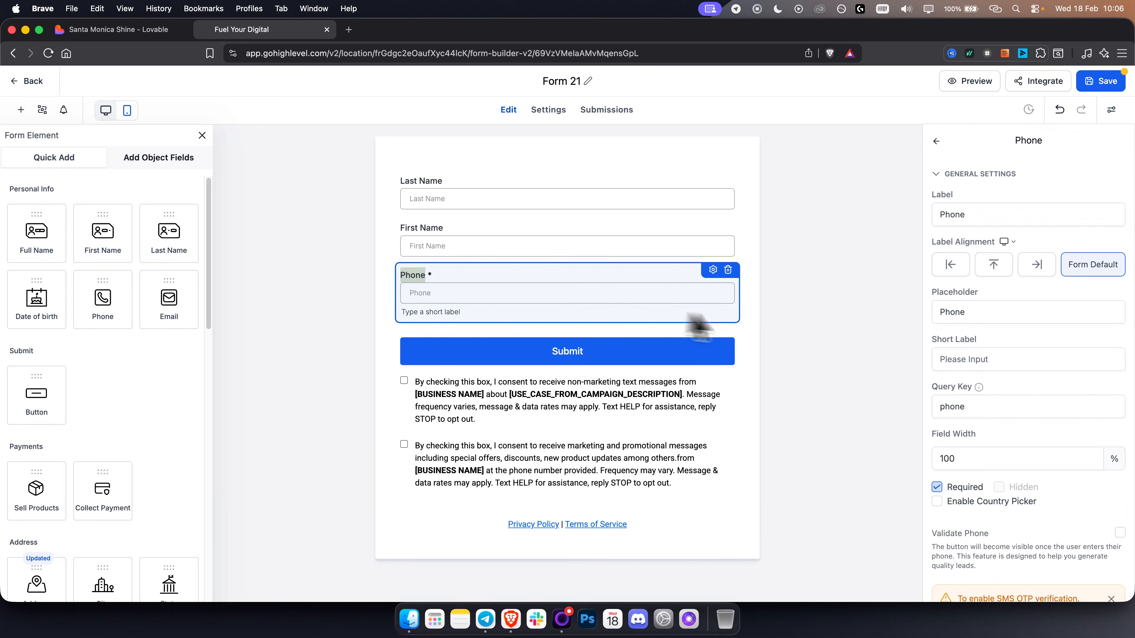
# Open the consent checkbox texts below the Submit button, look them over, and save the form.
pyautogui.click(798, 332)
pyautogui.click(556, 406)
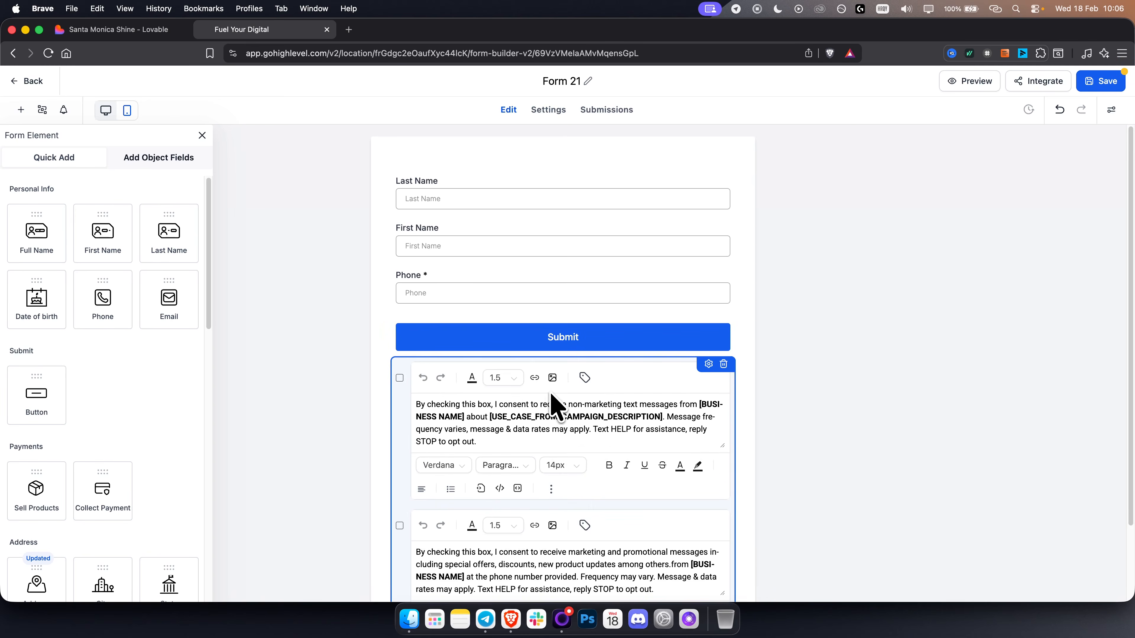
pyautogui.scroll(-3, 539, 489)
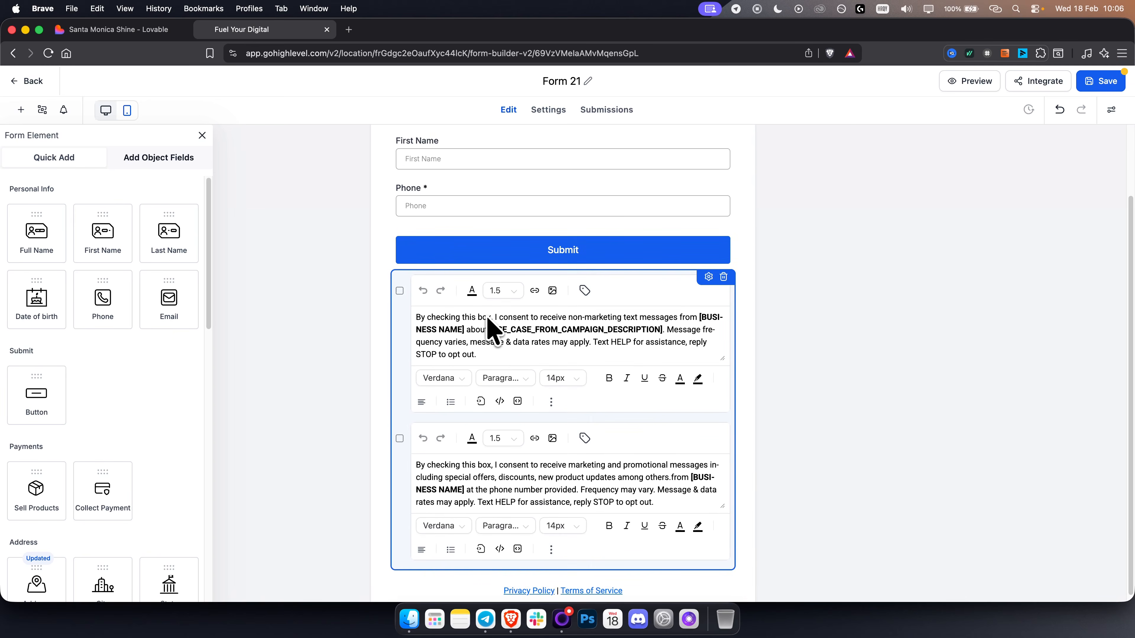
pyautogui.scroll(3, 579, 348)
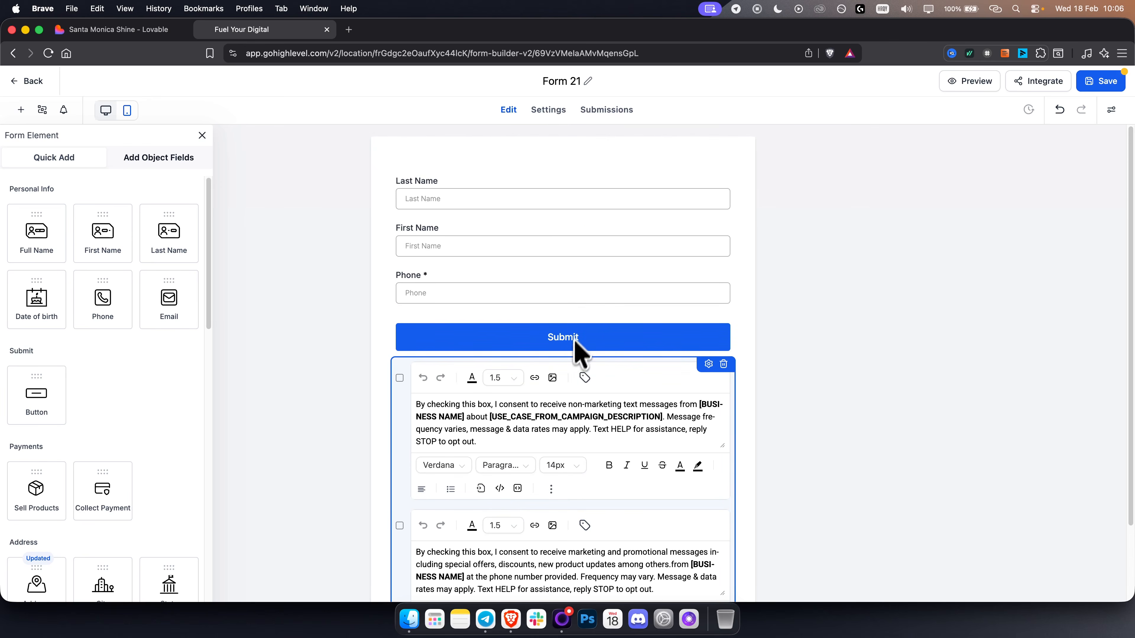
pyautogui.click(1105, 90)
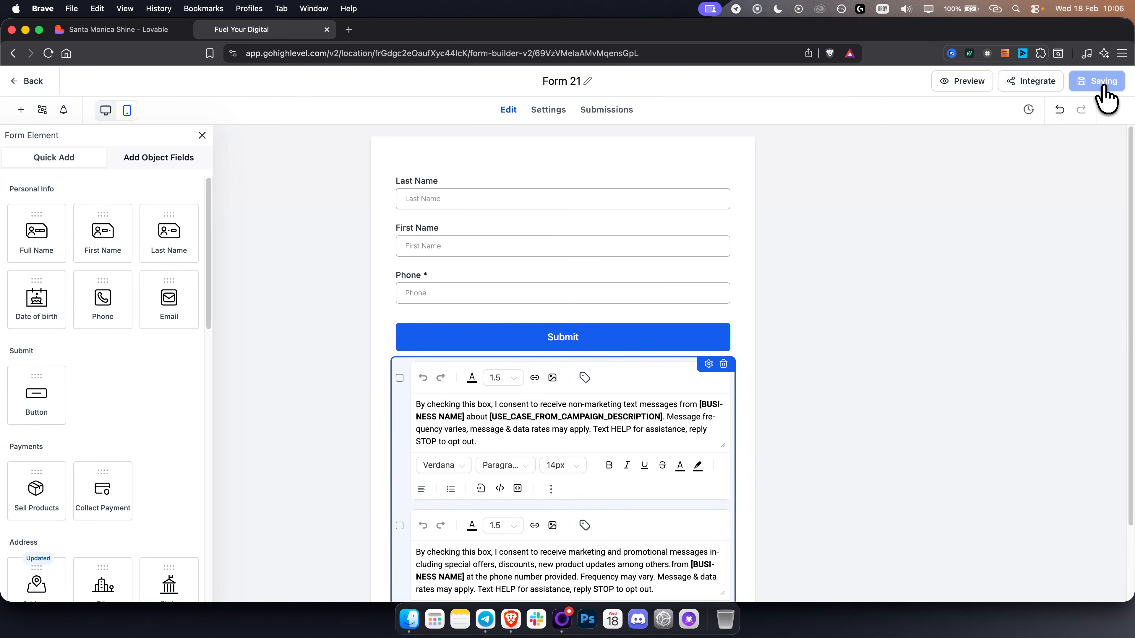
# Set the form's embed layout to Popup with the trigger Show on scrolling at 50%, and copy the embed code.
pyautogui.click(1034, 85)
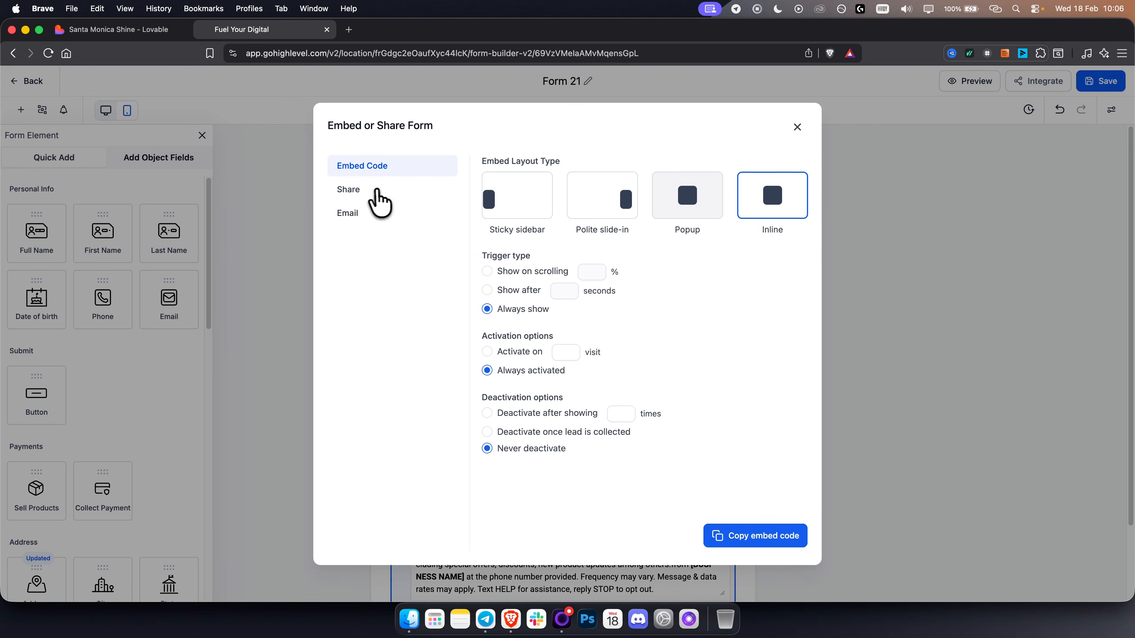
pyautogui.click(362, 196)
pyautogui.click(375, 172)
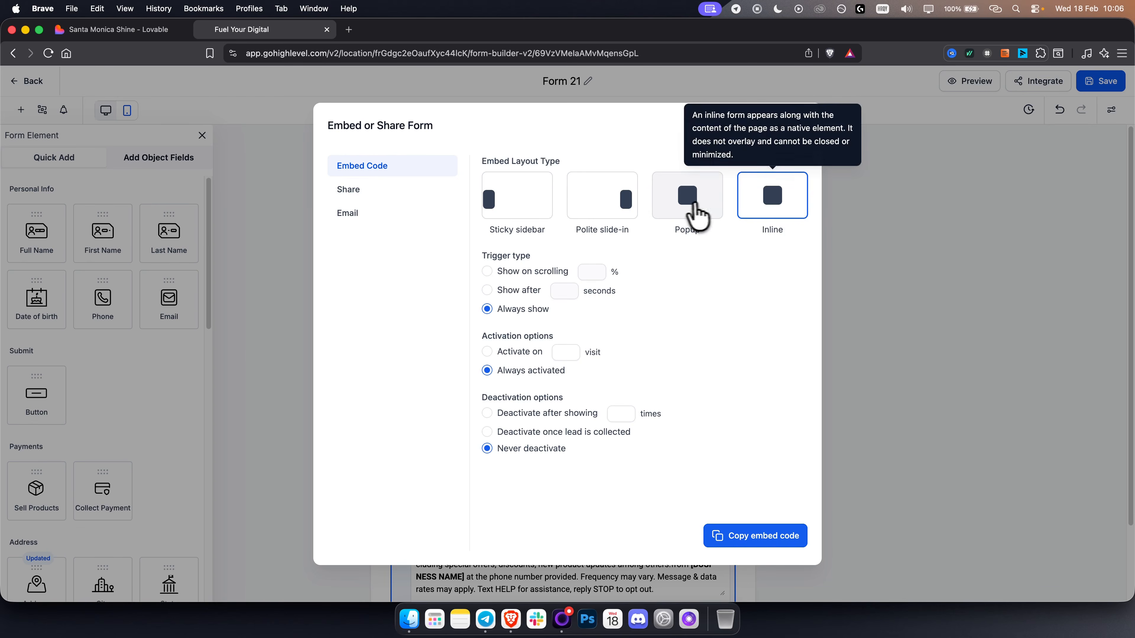
pyautogui.click(686, 213)
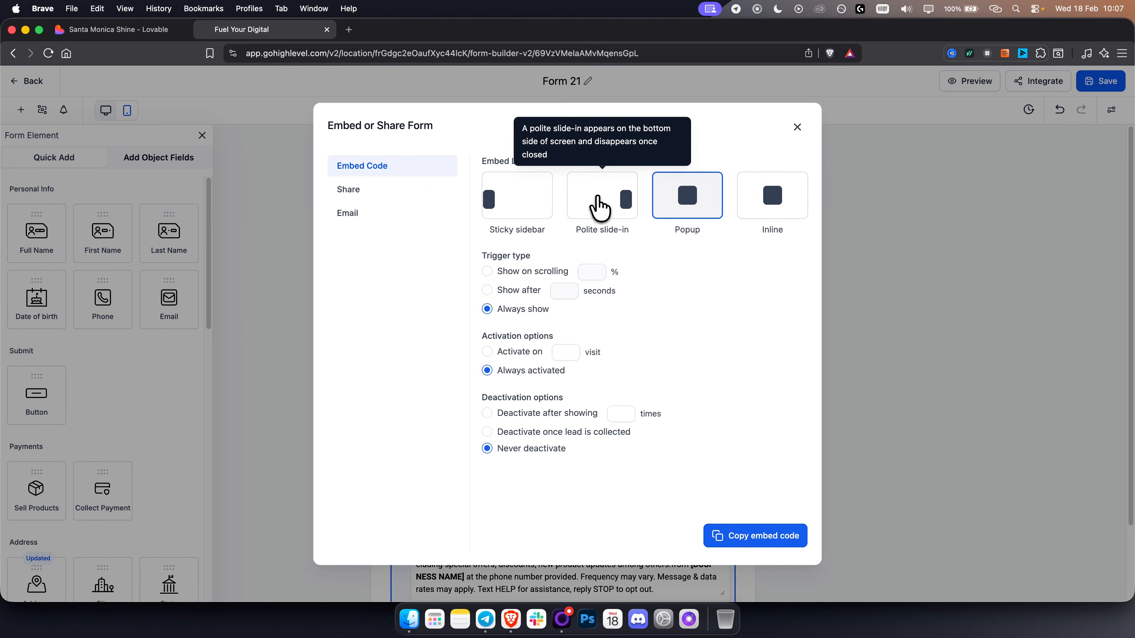
pyautogui.click(597, 208)
pyautogui.click(694, 203)
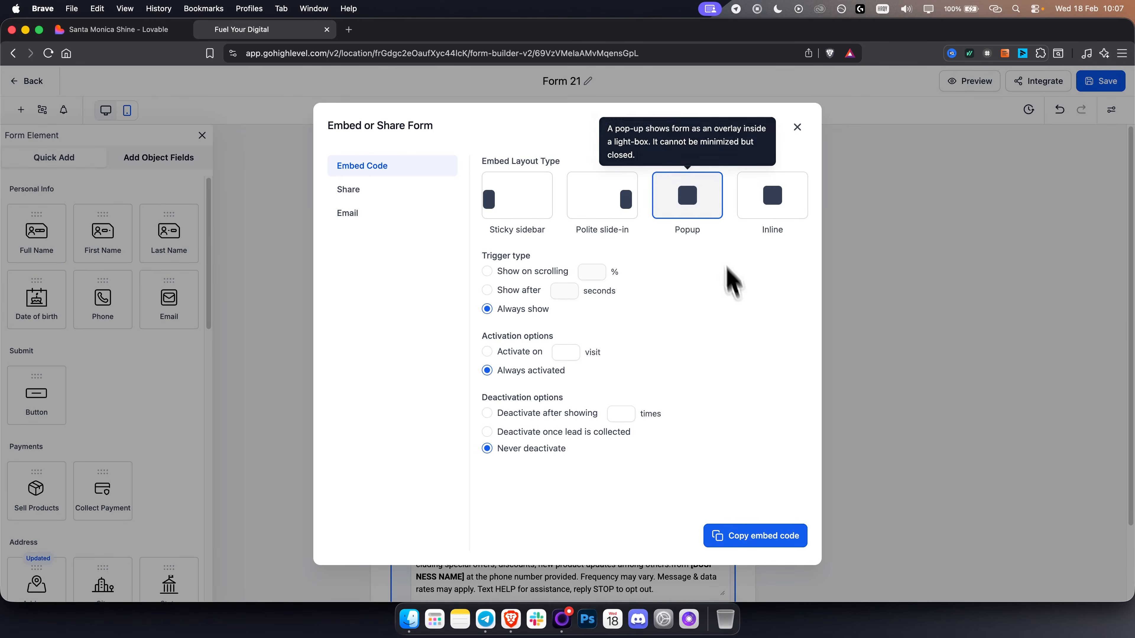
pyautogui.click(540, 271)
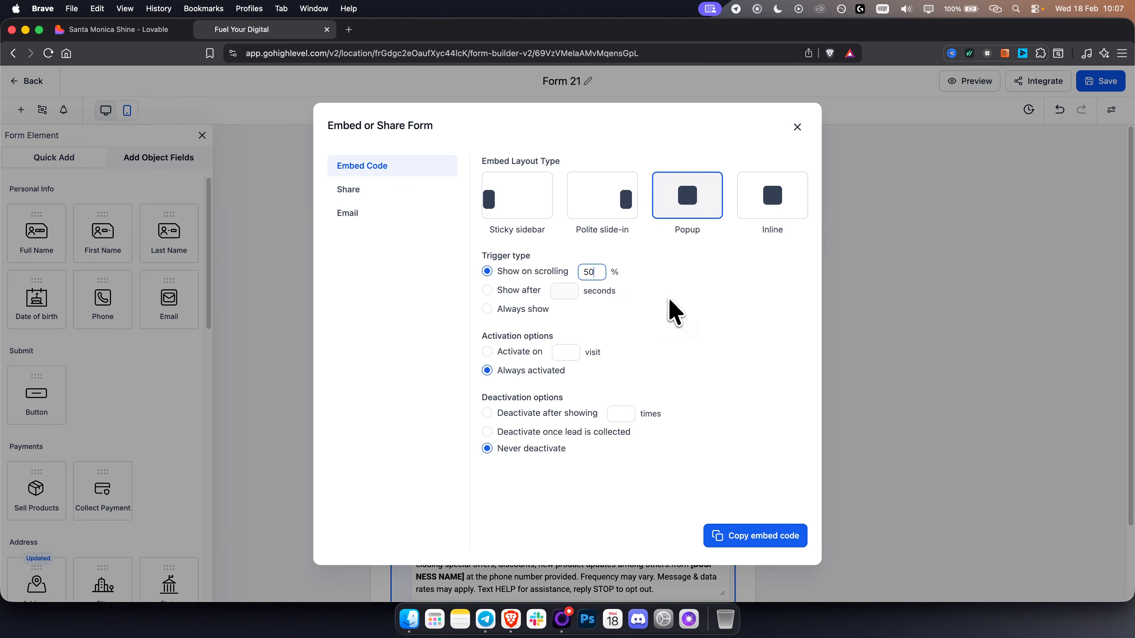
pyautogui.click(753, 542)
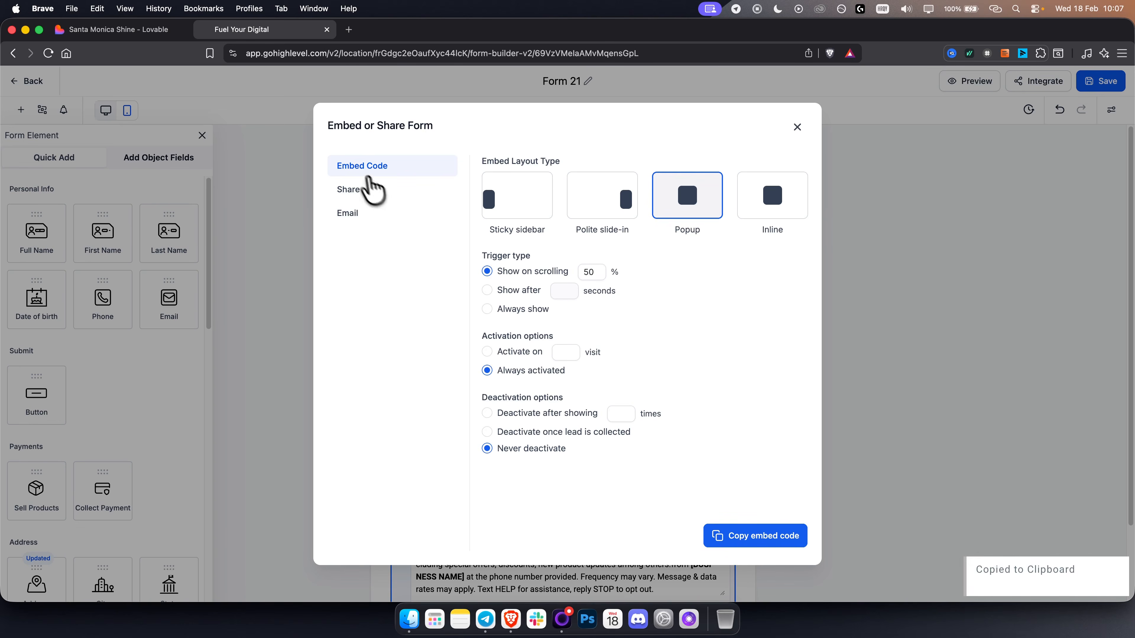
pyautogui.click(919, 185)
# Rename the form as "Car Shop Form" and save it.
pyautogui.click(1103, 81)
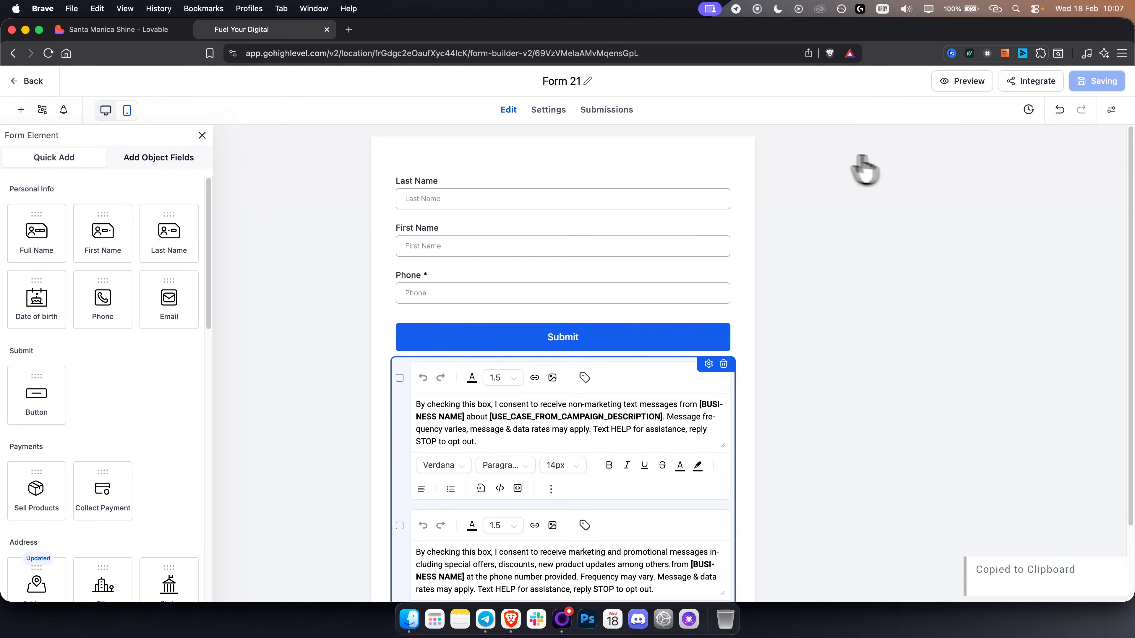
pyautogui.click(571, 81)
pyautogui.write('Ca')
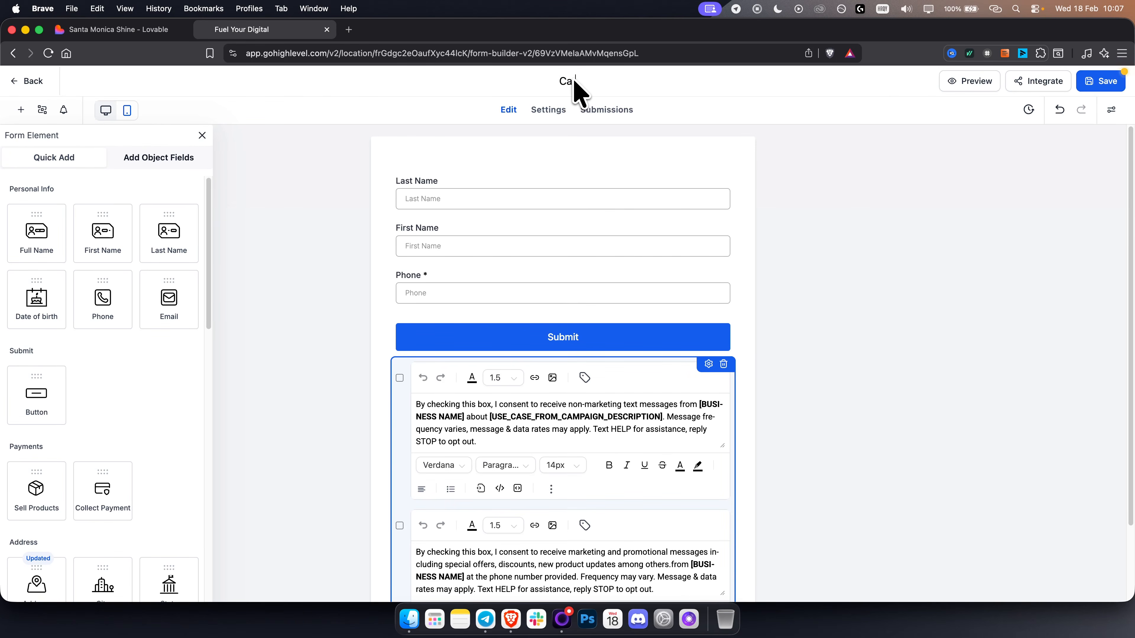
pyautogui.write('r Shop Form')
pyautogui.click(1103, 81)
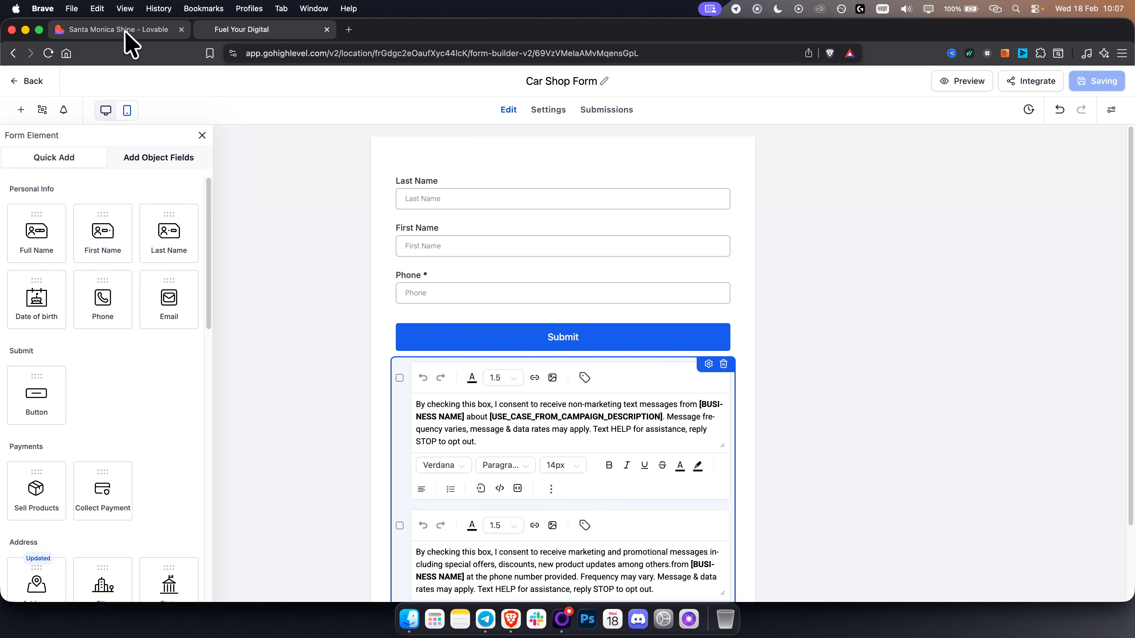
# Switch to Lovable and send the prompt "Integrate this pop up for us on the website:" followed by the copied form embed code.
pyautogui.click(126, 31)
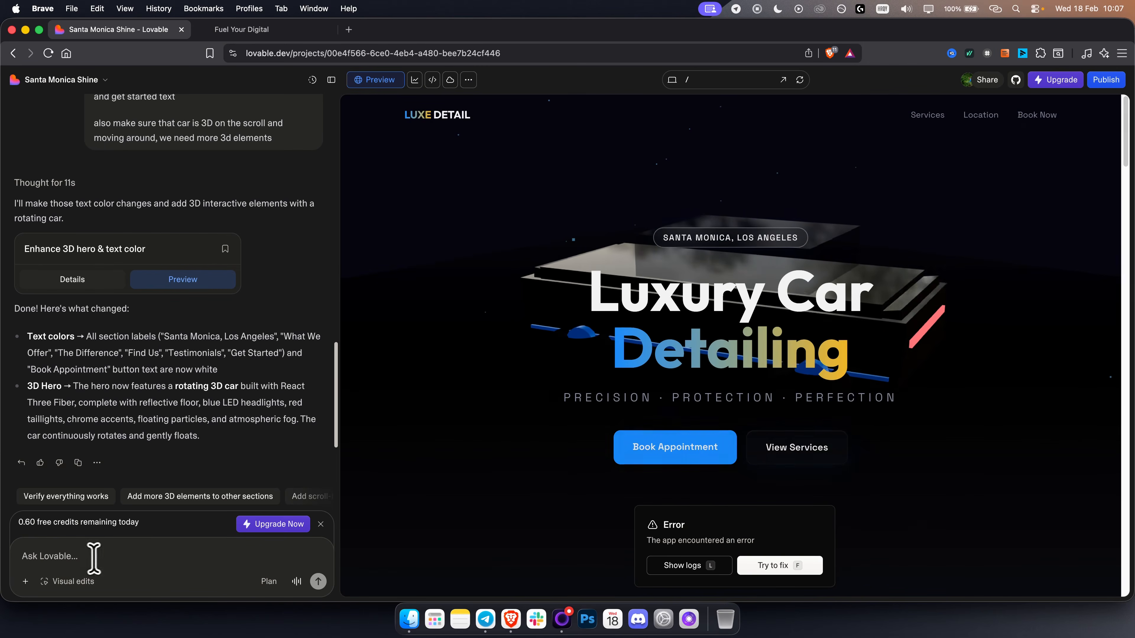
pyautogui.click(95, 558)
pyautogui.write('Integrate this pop up for us on the website:')
pyautogui.hotkey('shift', 'Return')
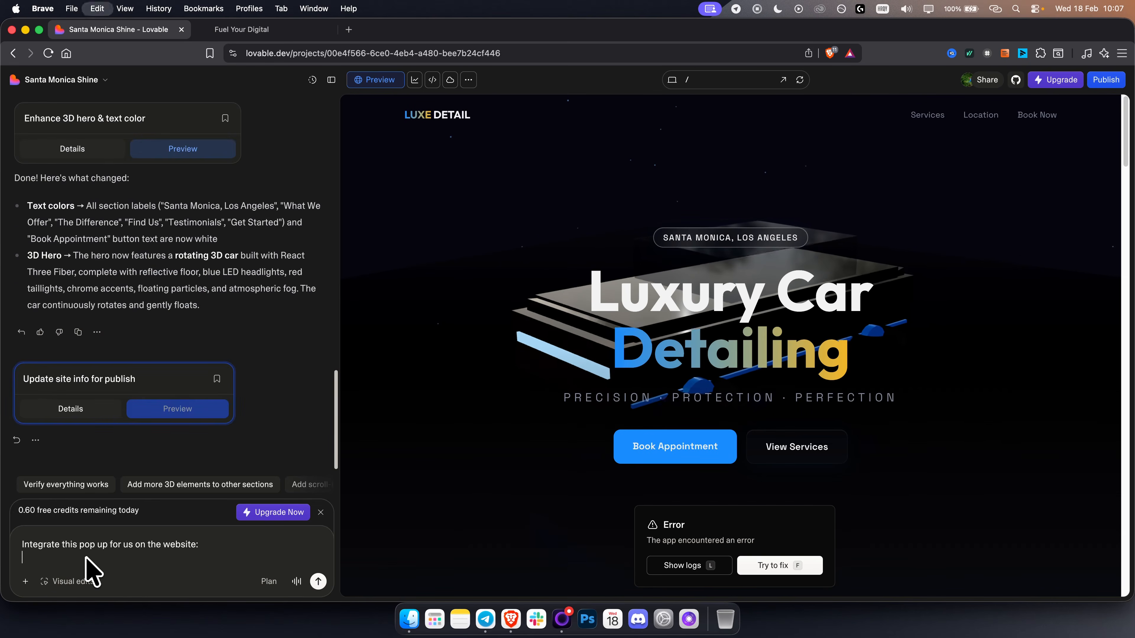
pyautogui.press('super+v')
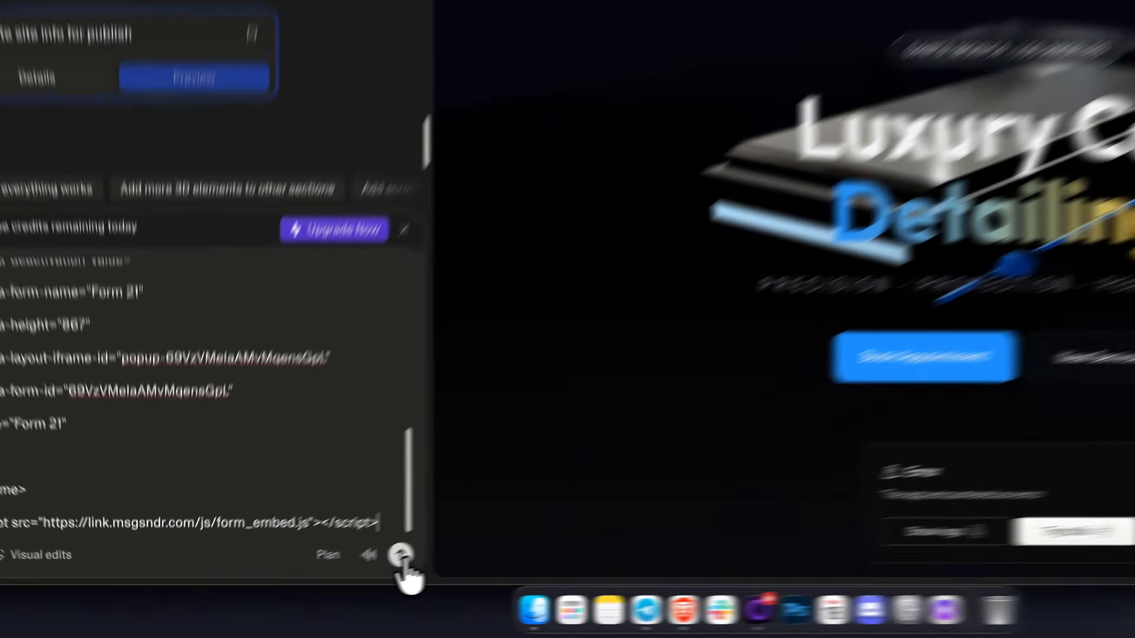
pyautogui.click(318, 581)
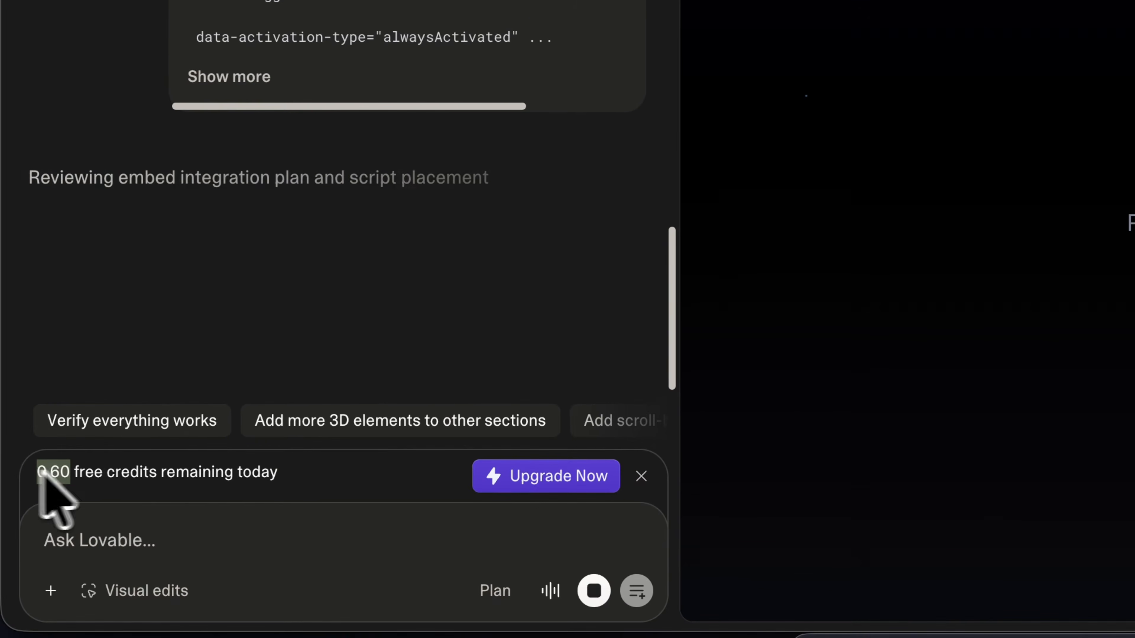
pyautogui.click(281, 468)
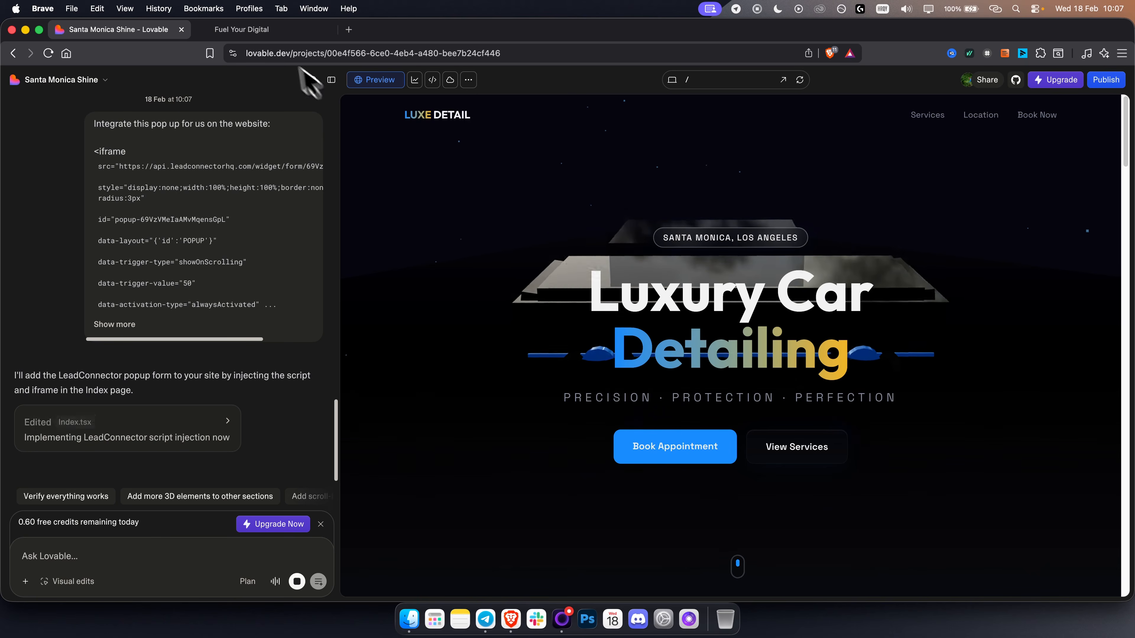
# Switch back to HighLevel, leave the form builder, and start building a new workflow using AI in Automation.
pyautogui.click(266, 35)
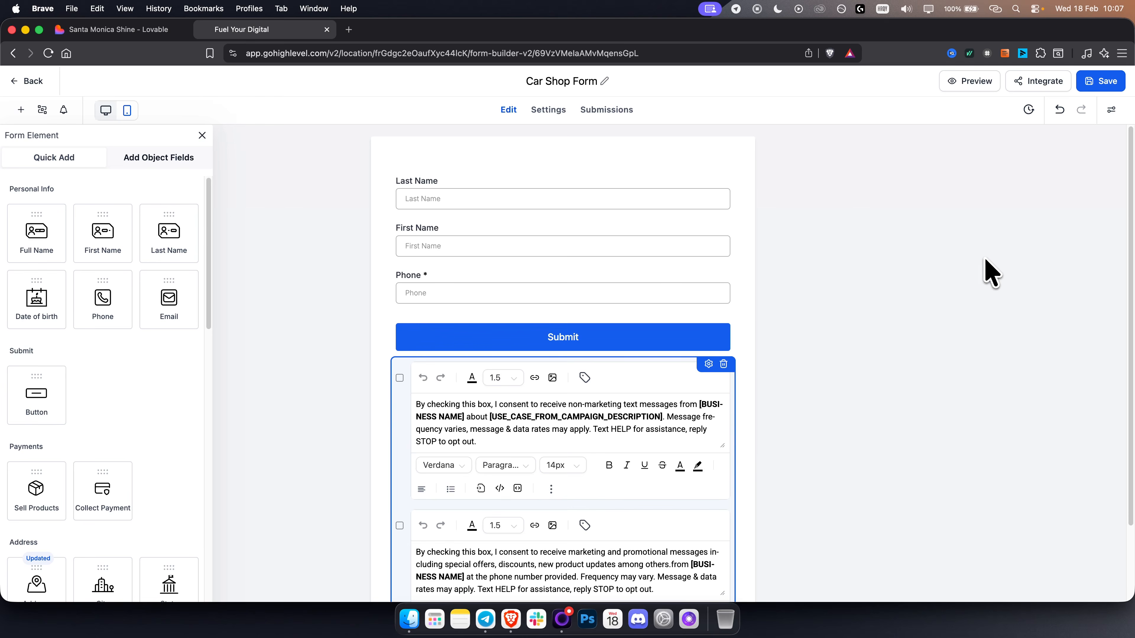
pyautogui.click(28, 82)
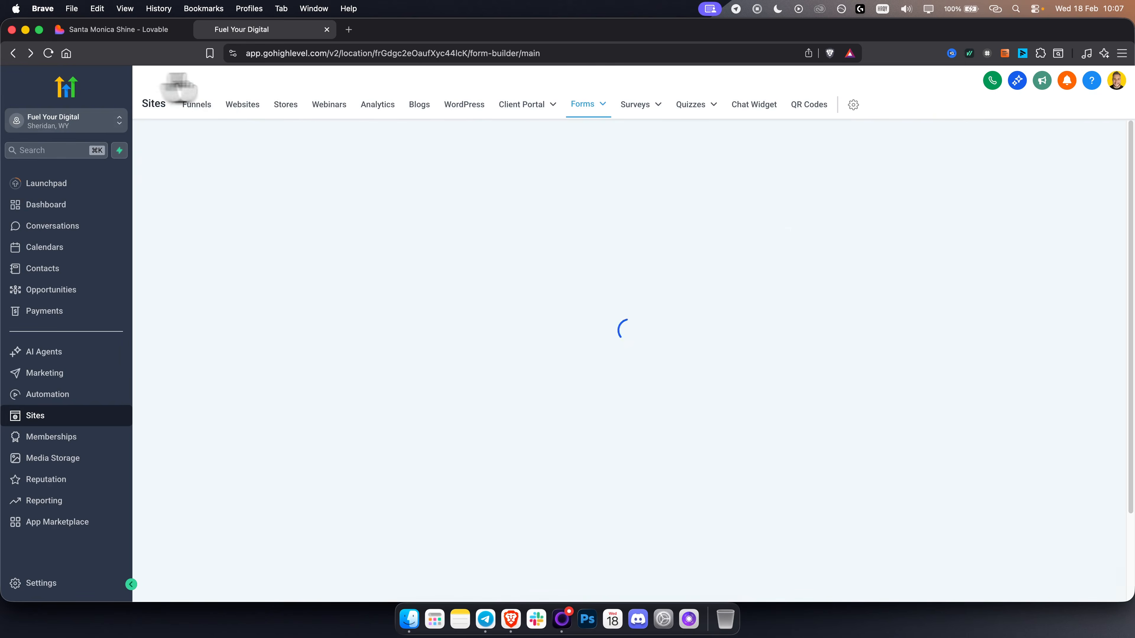
pyautogui.click(71, 398)
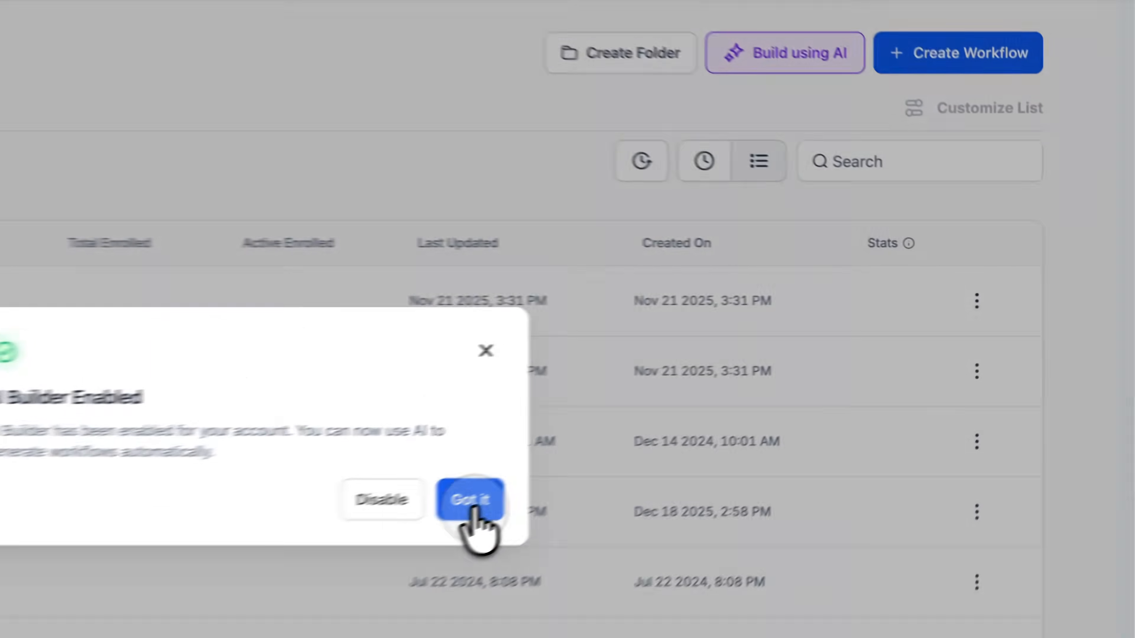
pyautogui.click(761, 401)
pyautogui.click(750, 206)
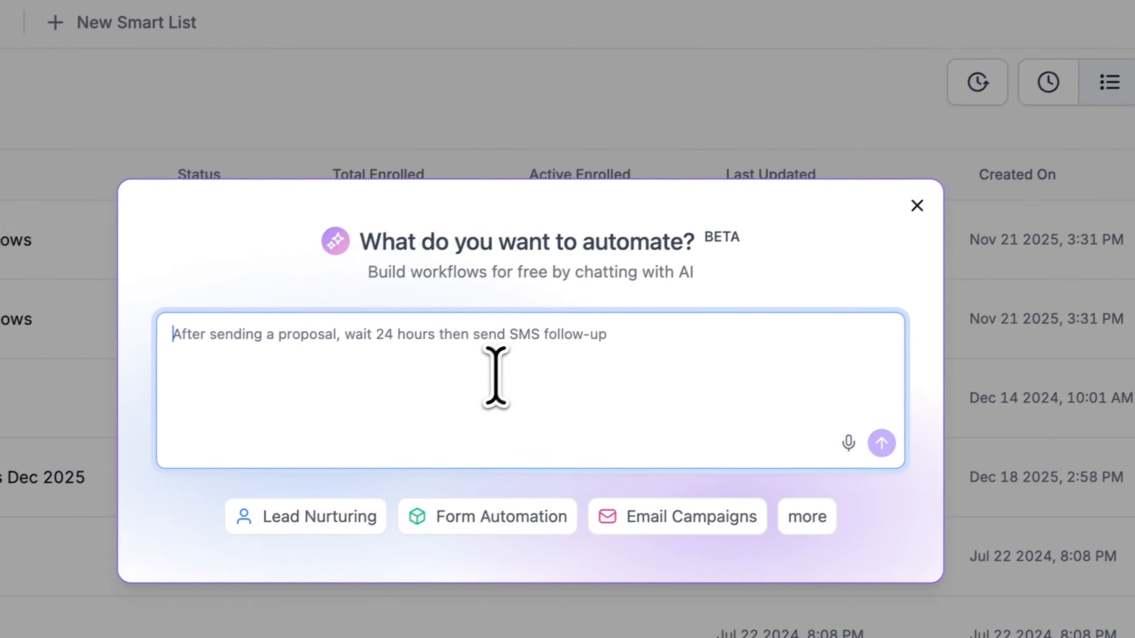
# Submit the workflow prompt "After the form is submitted, create a 6 day follow up with case studies for my car shop.".
pyautogui.write('Af')
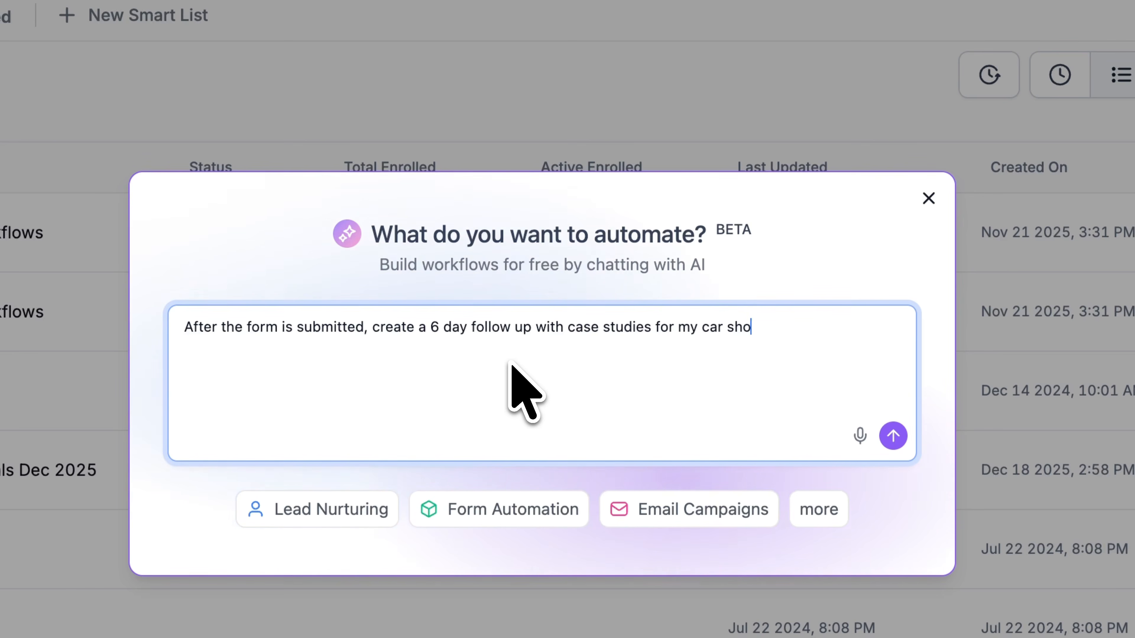
pyautogui.tripleClick(460, 330)
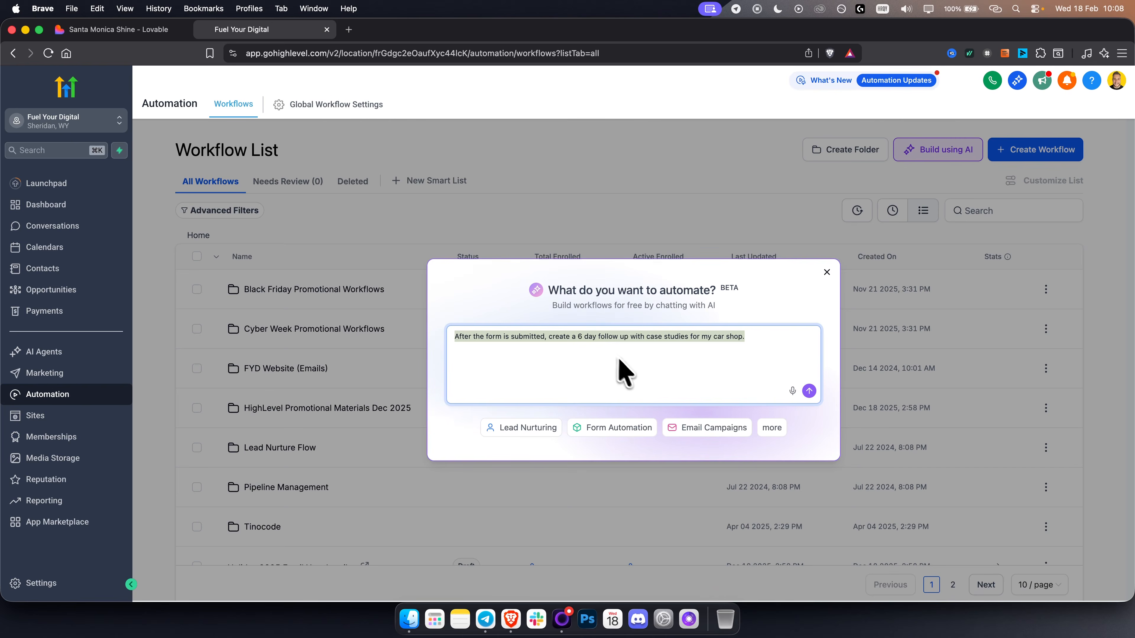
pyautogui.click(638, 352)
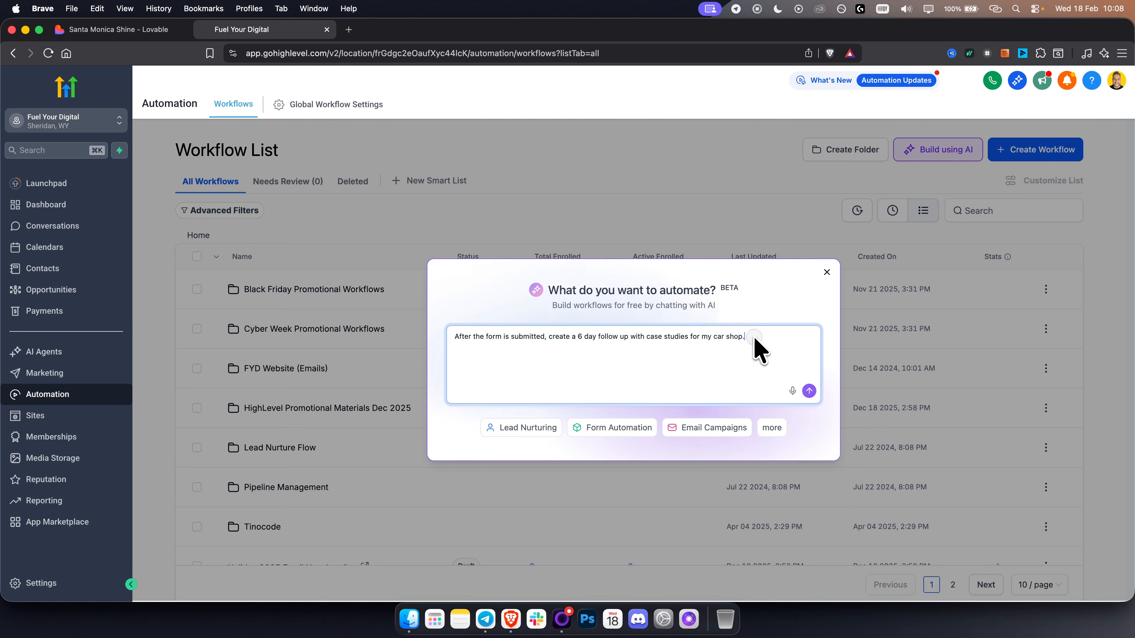
pyautogui.click(772, 336)
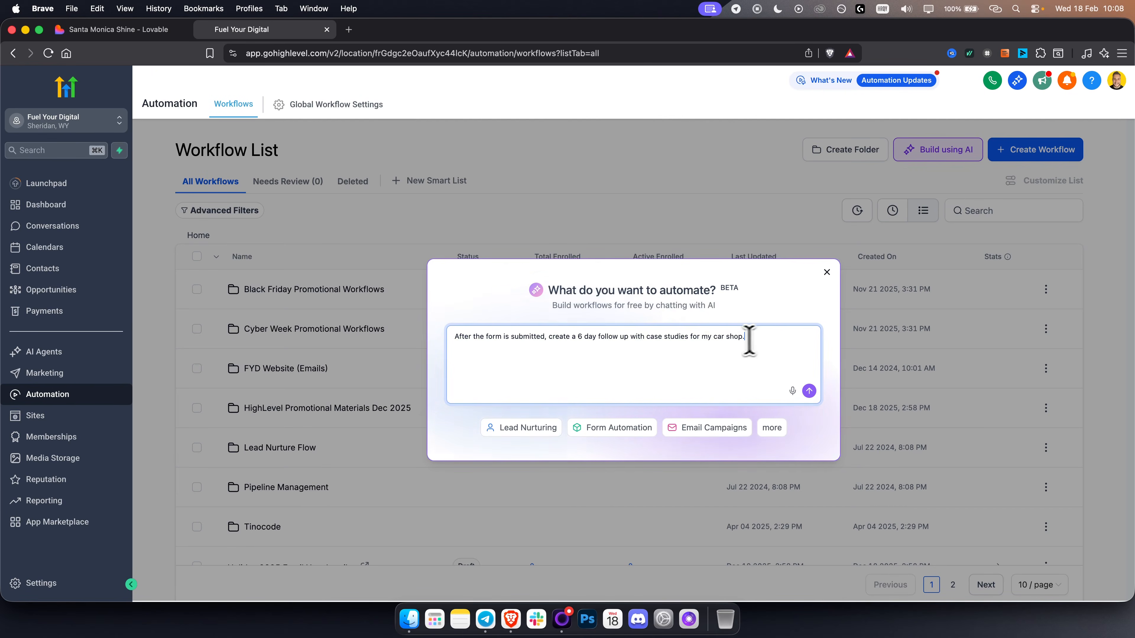
pyautogui.click(768, 336)
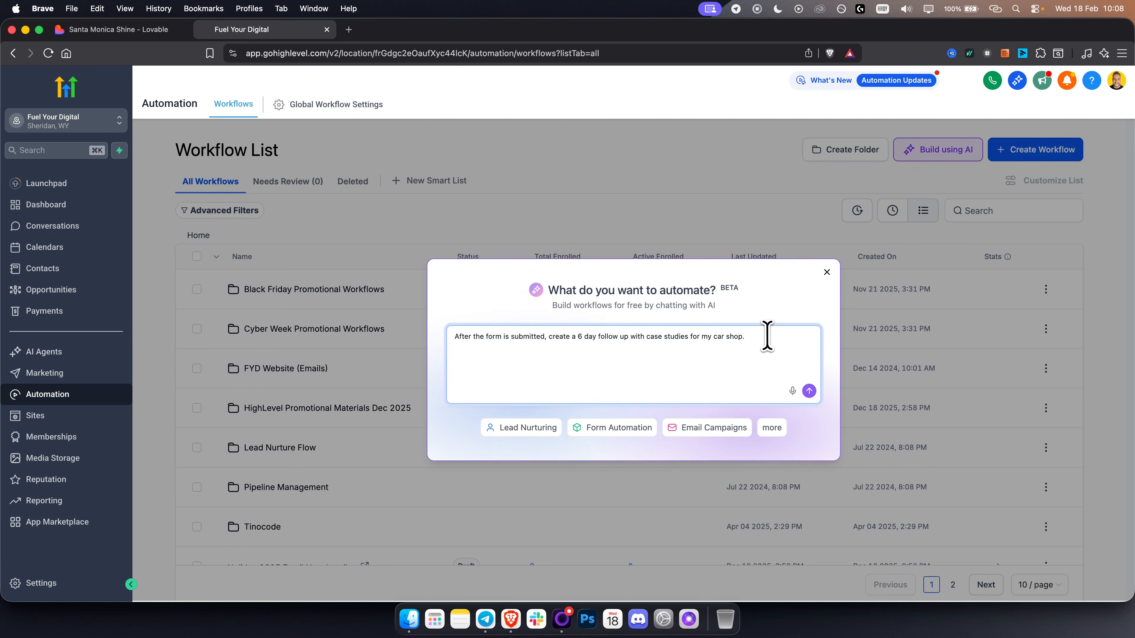
pyautogui.click(809, 391)
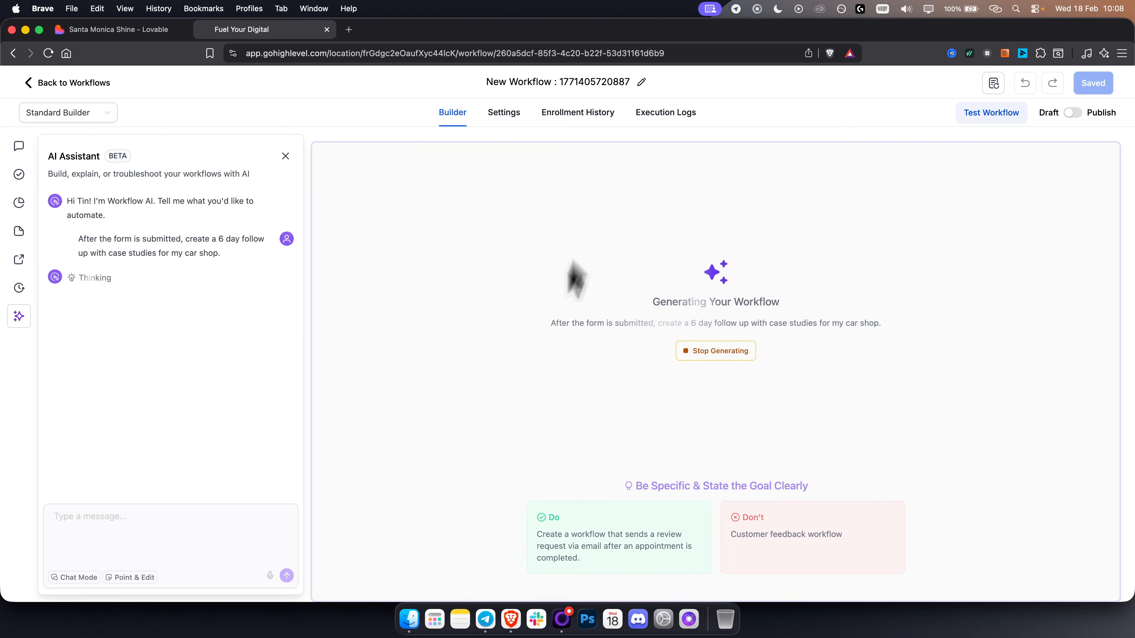
pyautogui.tripleClick(616, 323)
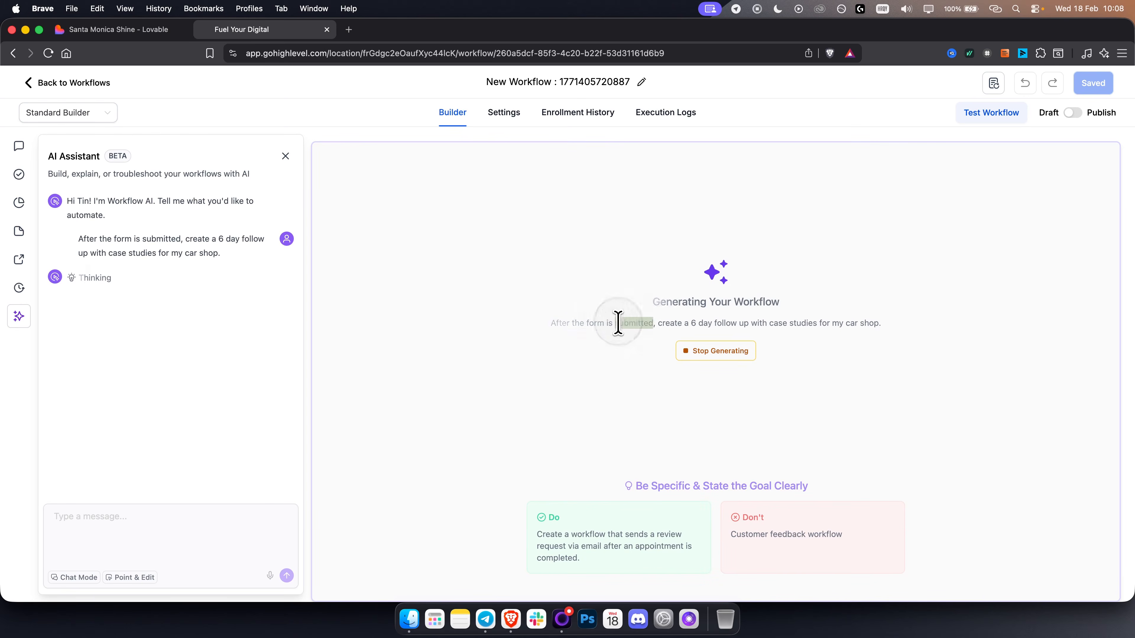
pyautogui.doubleClick(863, 323)
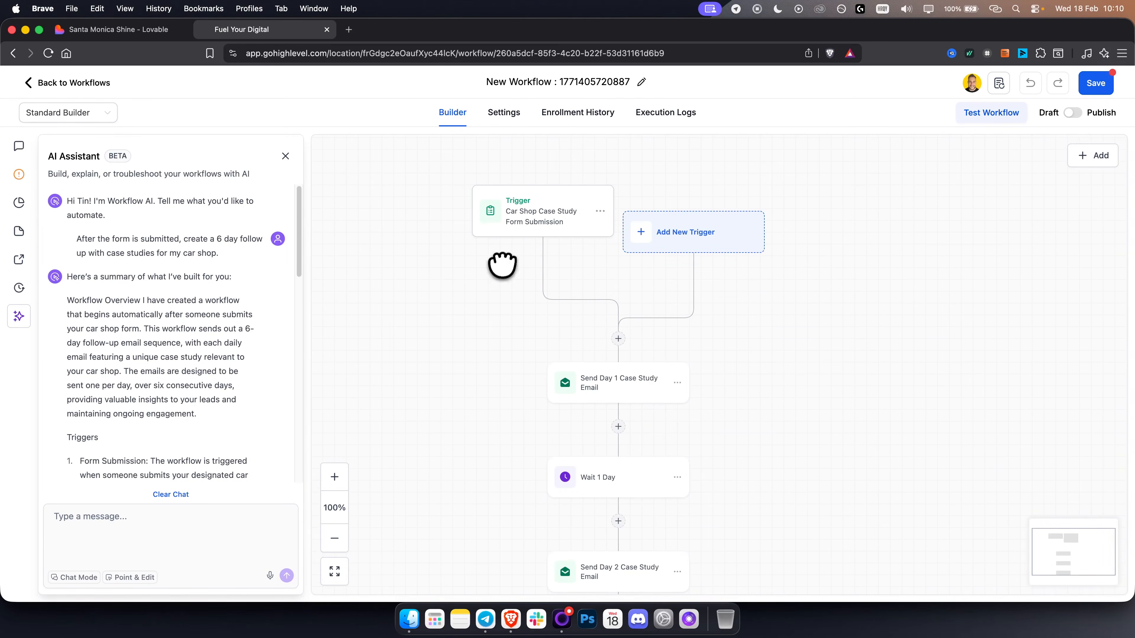
# Add a "Form is" filter set to Car Shop Form to the workflow's form submission trigger and save the trigger.
pyautogui.click(541, 219)
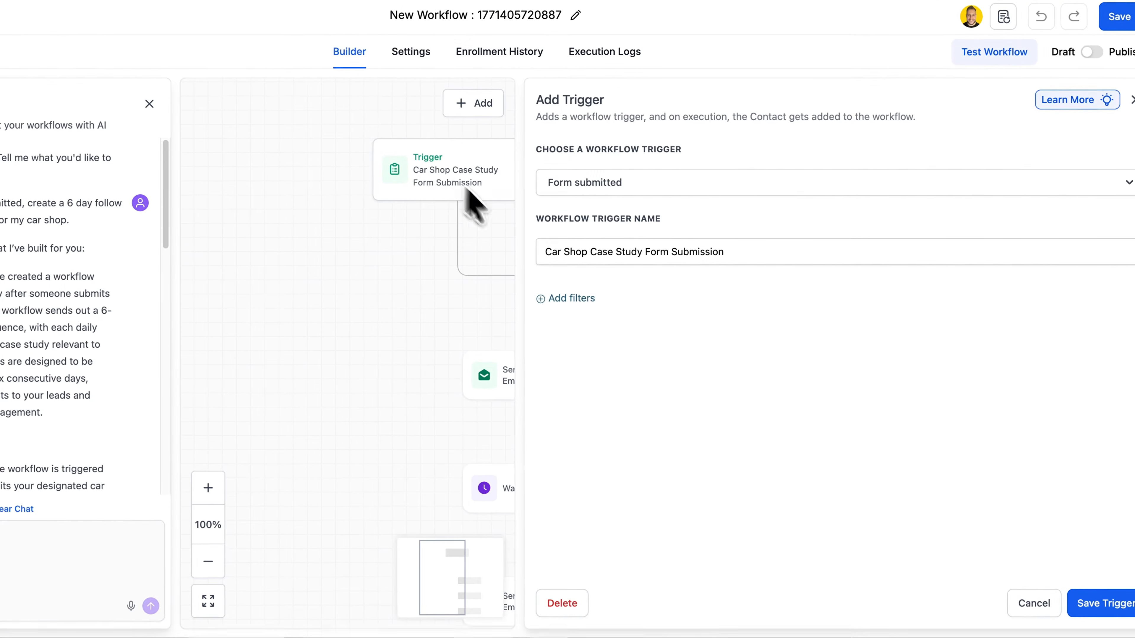
pyautogui.click(565, 298)
pyautogui.click(589, 320)
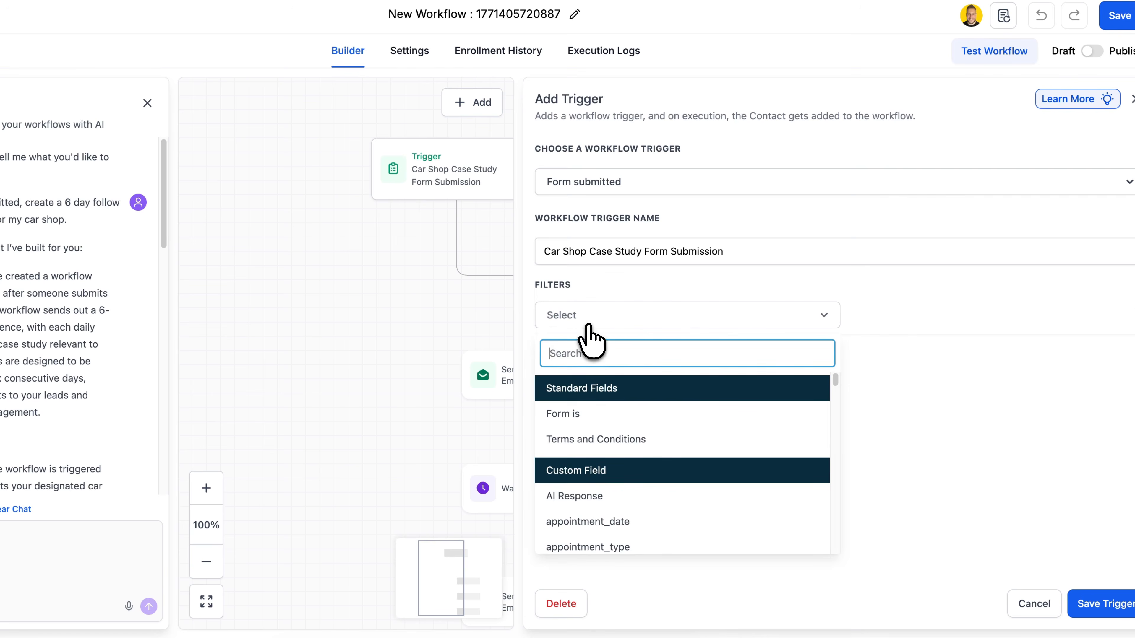
pyautogui.click(584, 411)
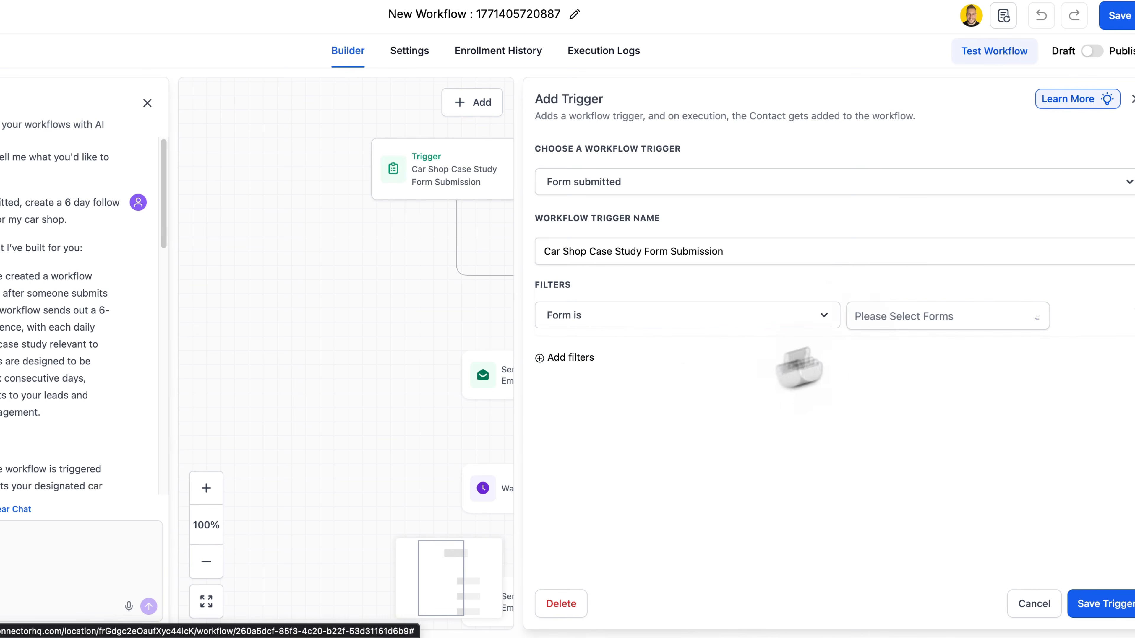
pyautogui.click(940, 313)
pyautogui.click(867, 350)
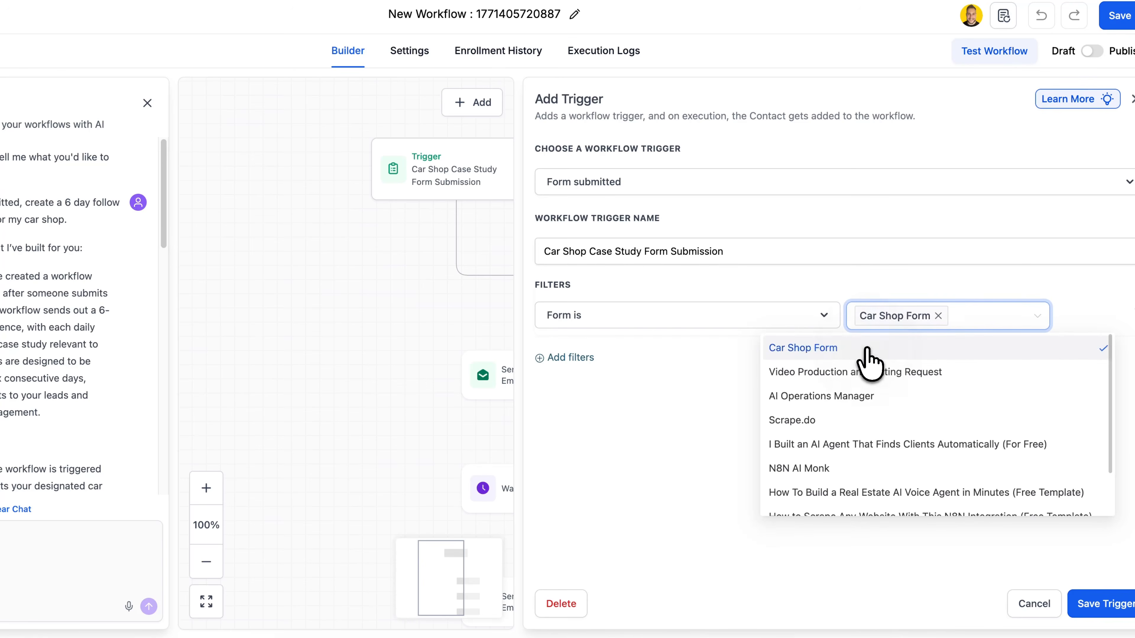
pyautogui.click(979, 565)
pyautogui.click(1113, 604)
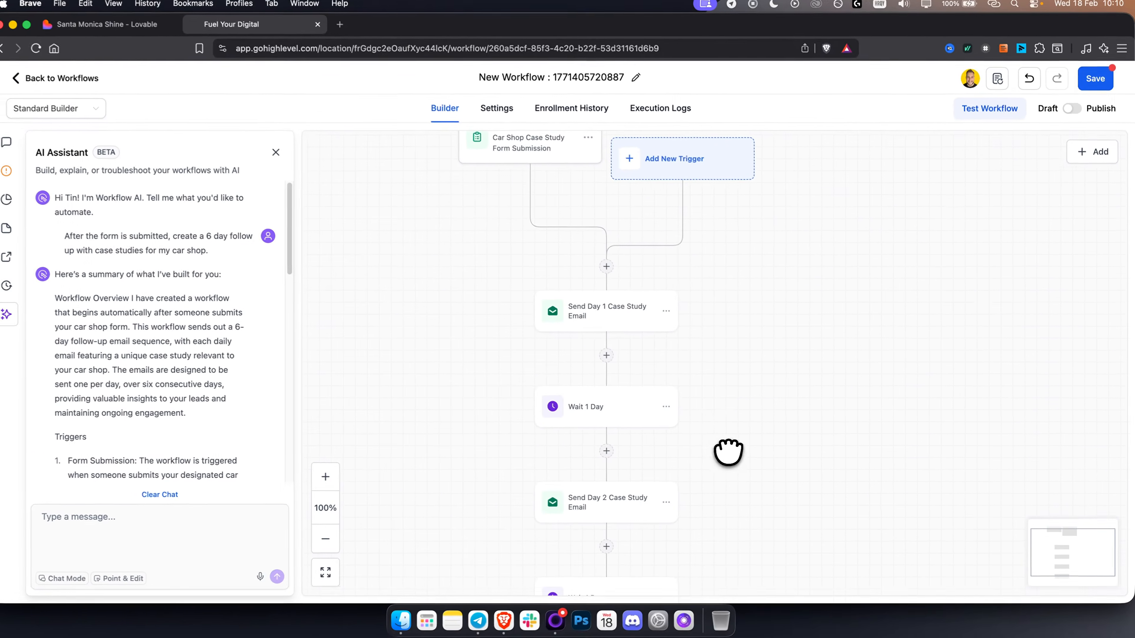
# Review the sender, subject, message and additional settings of the Day 1 Case Study email, and save the action.
pyautogui.click(605, 318)
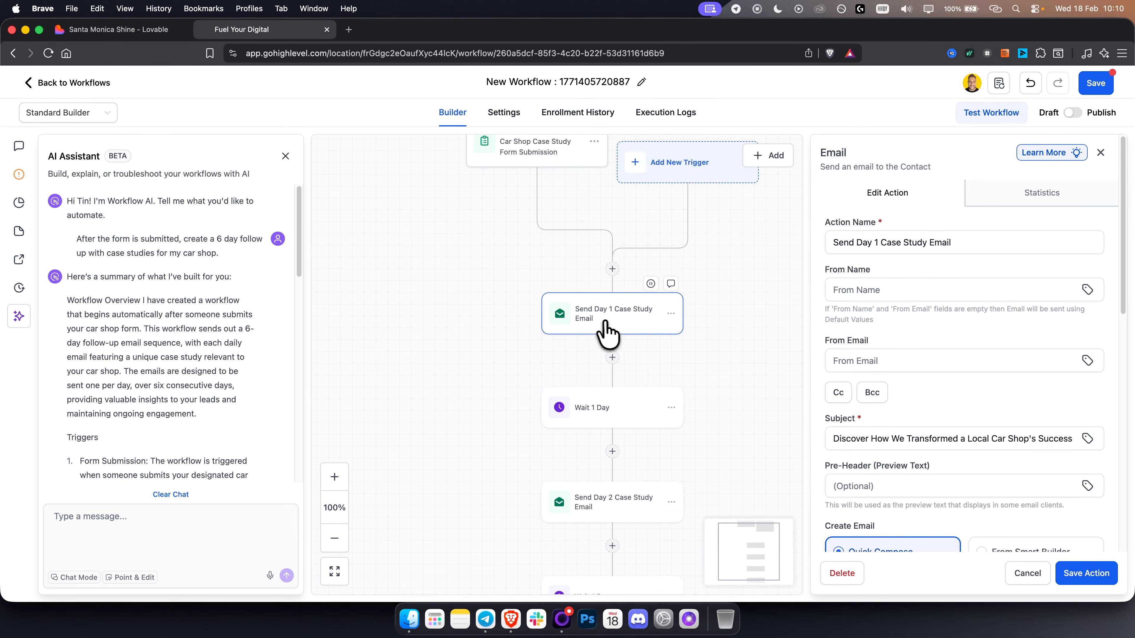
pyautogui.click(929, 297)
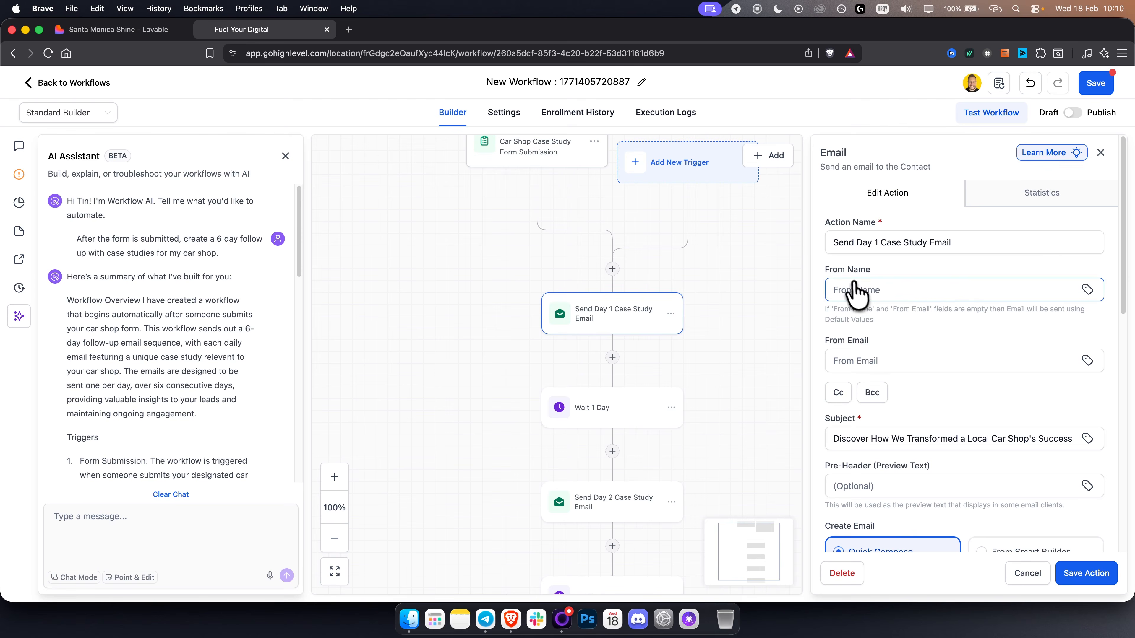
pyautogui.scroll(-1, 867, 321)
pyautogui.click(878, 342)
pyautogui.scroll(-10, 942, 362)
pyautogui.scroll(-6, 947, 362)
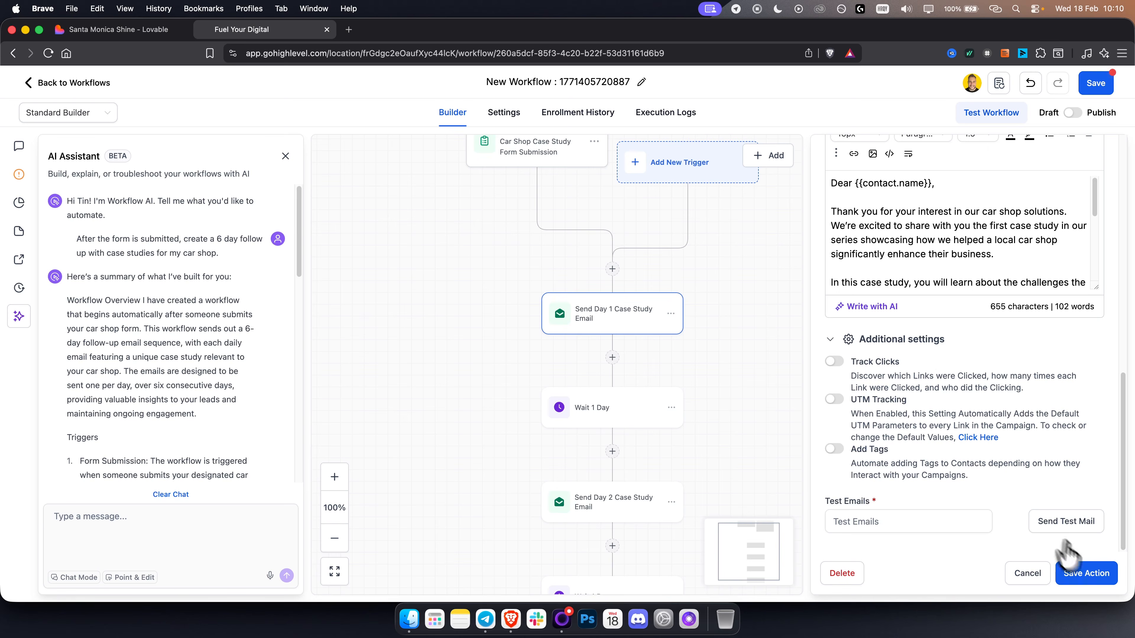
pyautogui.click(1085, 572)
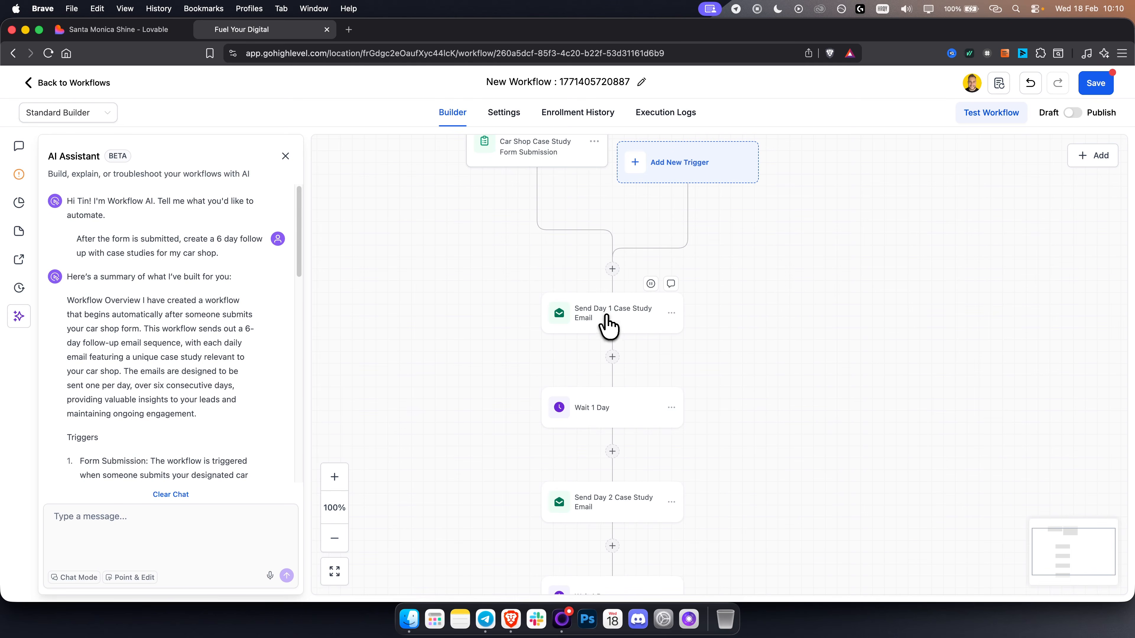
# Reopen the Day 1 Case Study email, read through its message body, and save the action.
pyautogui.click(608, 324)
pyautogui.scroll(-5, 1014, 398)
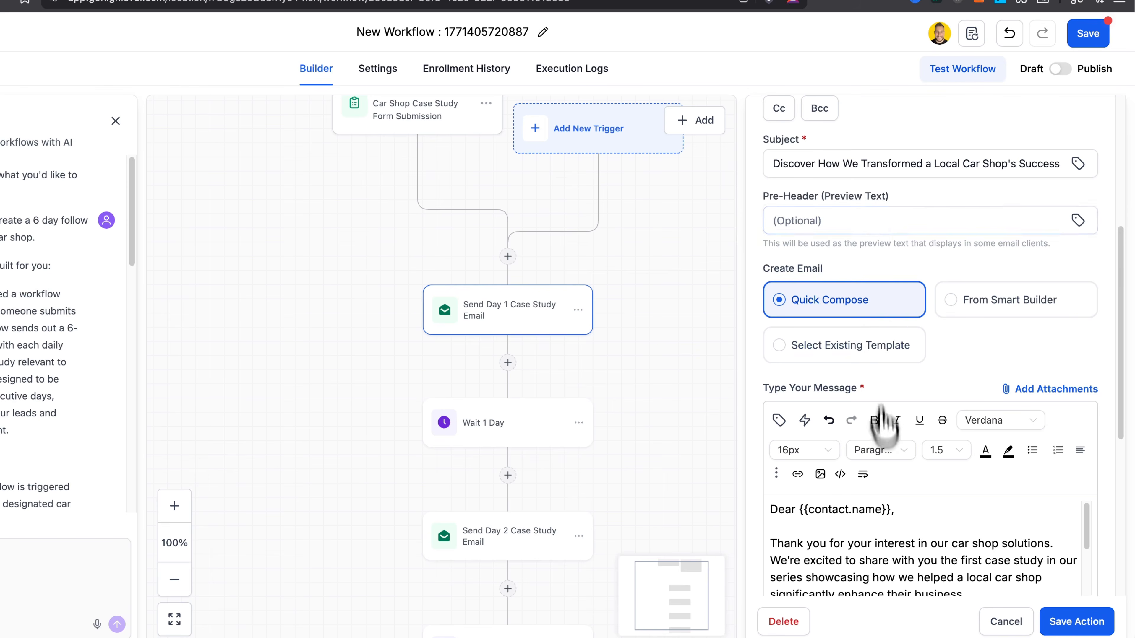
pyautogui.scroll(-3, 880, 409)
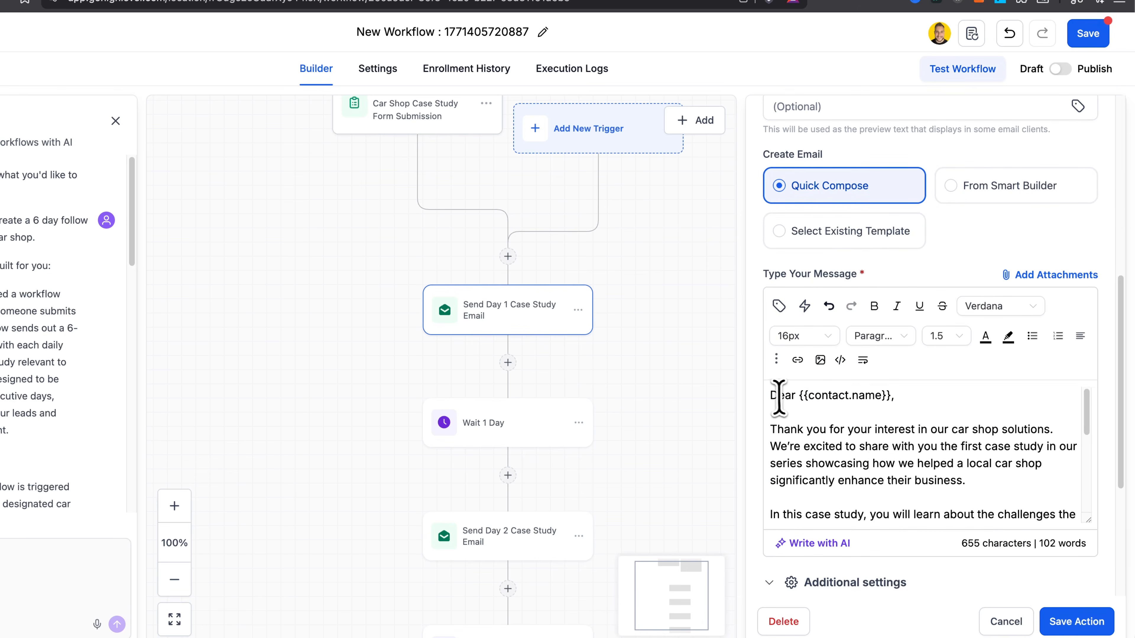
pyautogui.moveTo(772, 393); pyautogui.dragTo(935, 524)
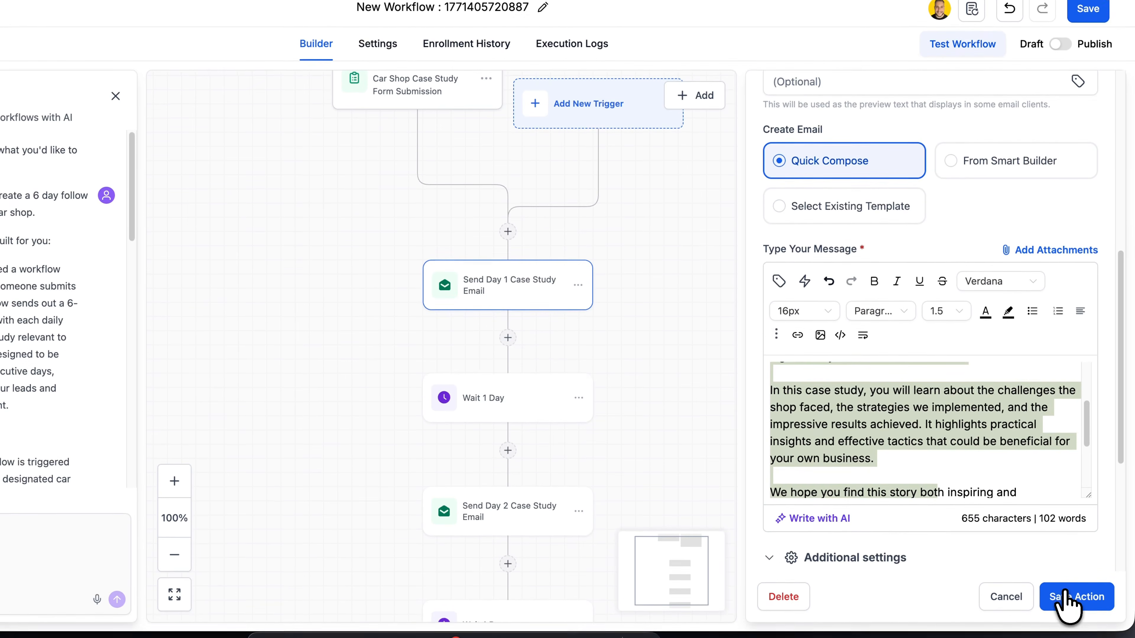
pyautogui.click(1067, 598)
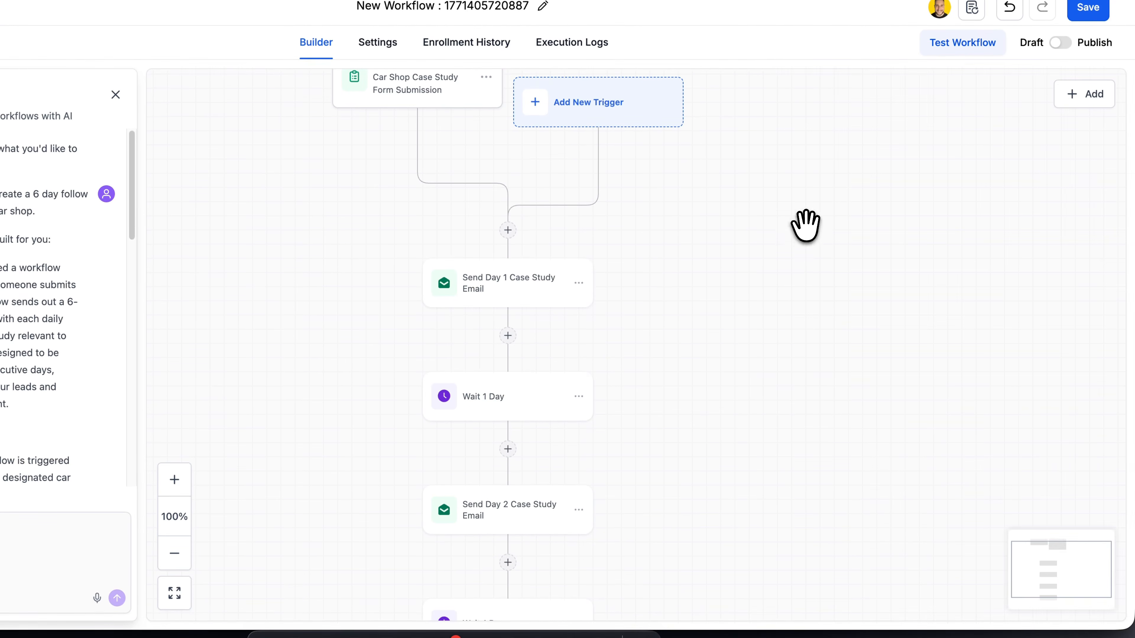
# Look over the email and wait sequence of the workflow, and switch it from Draft to Publish.
pyautogui.scroll(3, 810, 309)
pyautogui.scroll(-4, 799, 331)
pyautogui.scroll(-10, 761, 395)
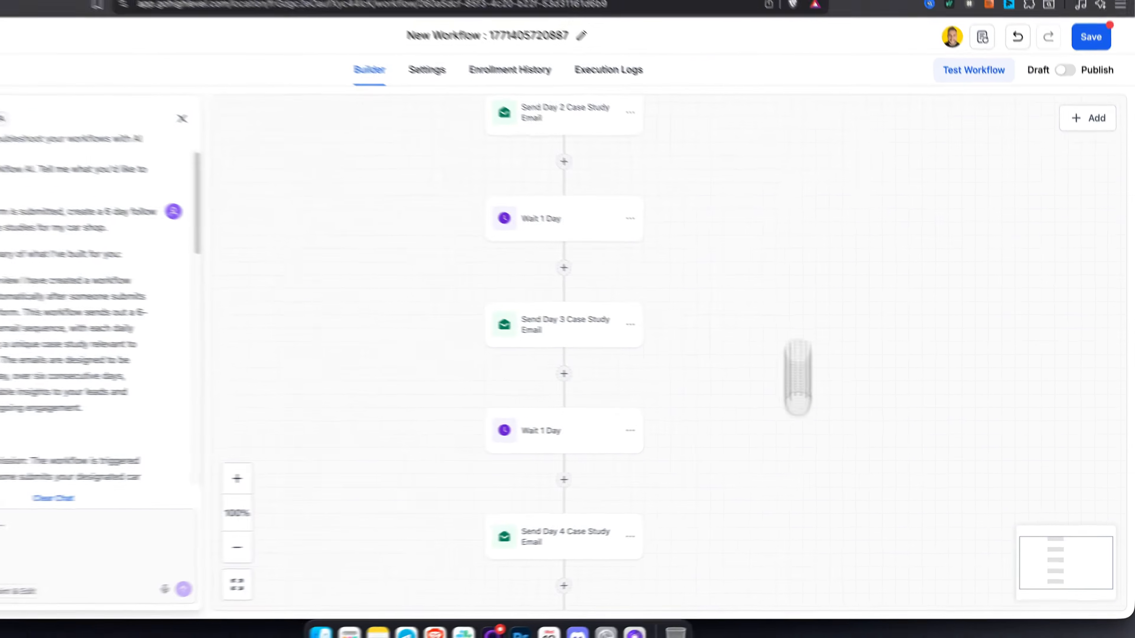
pyautogui.scroll(8, 797, 322)
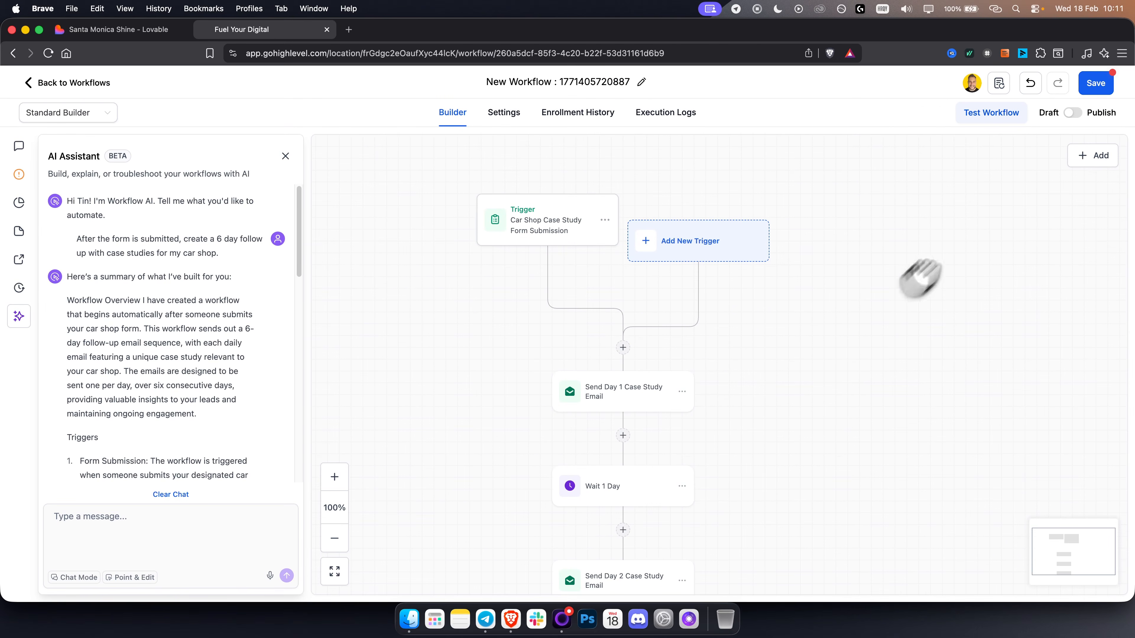
pyautogui.click(1074, 113)
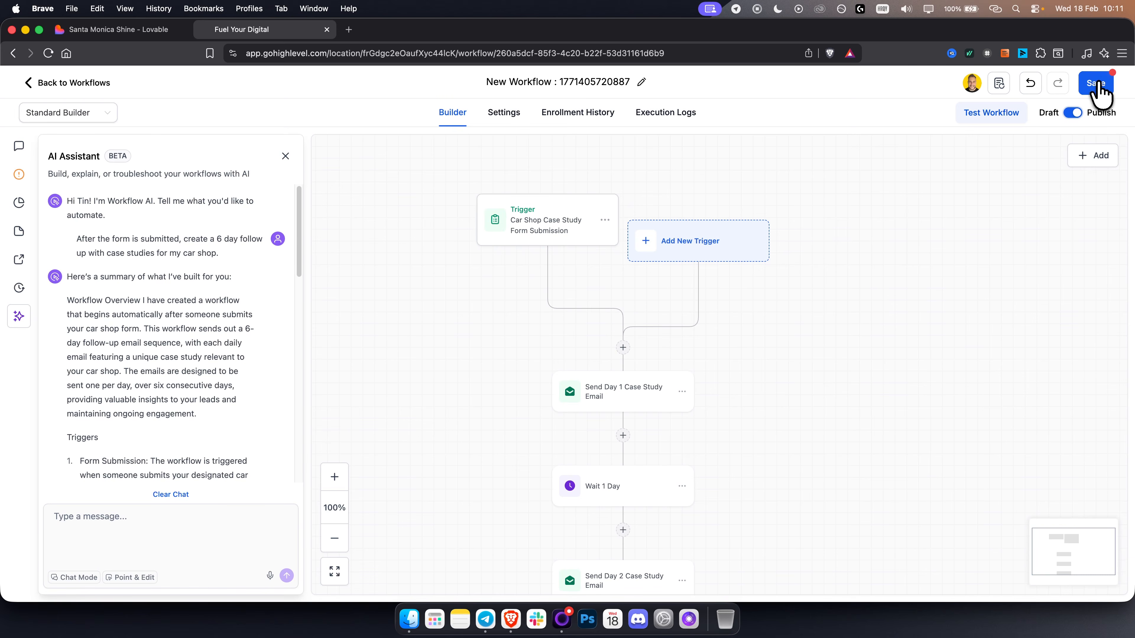
# Switch to Lovable and scroll down the website preview to check the embedded popup form.
pyautogui.click(134, 34)
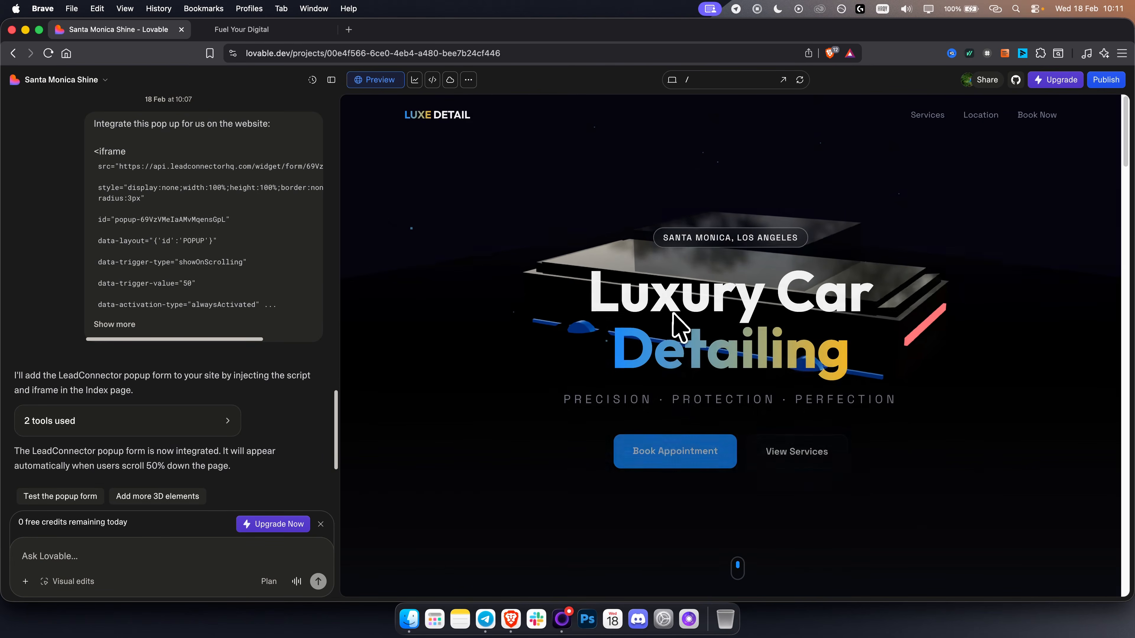
pyautogui.scroll(-15, 679, 326)
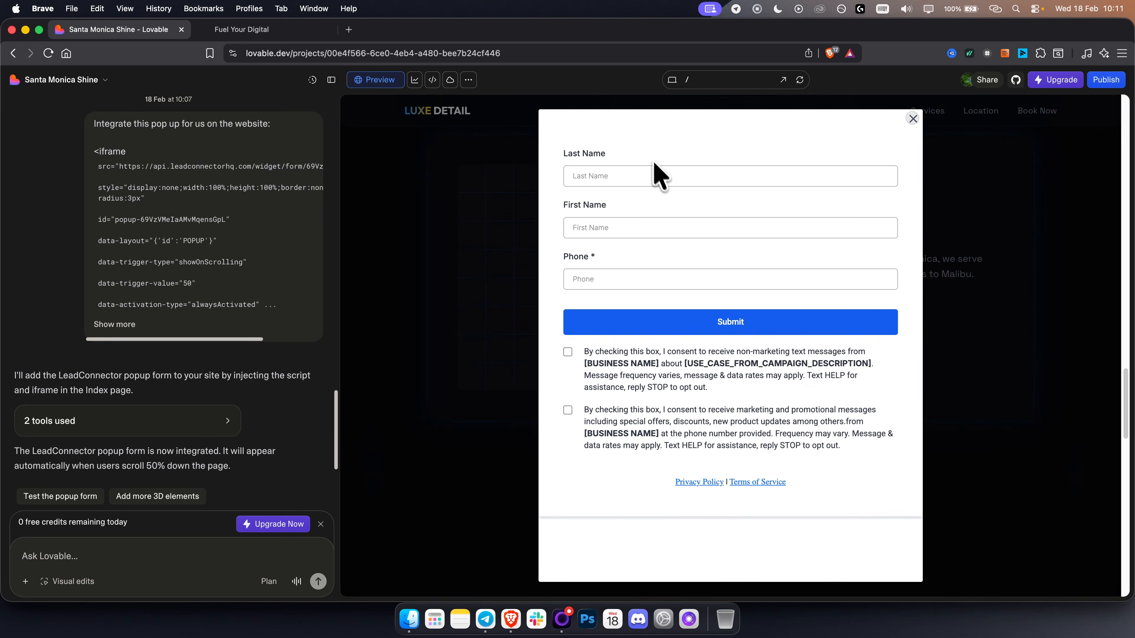
pyautogui.scroll(1, 776, 252)
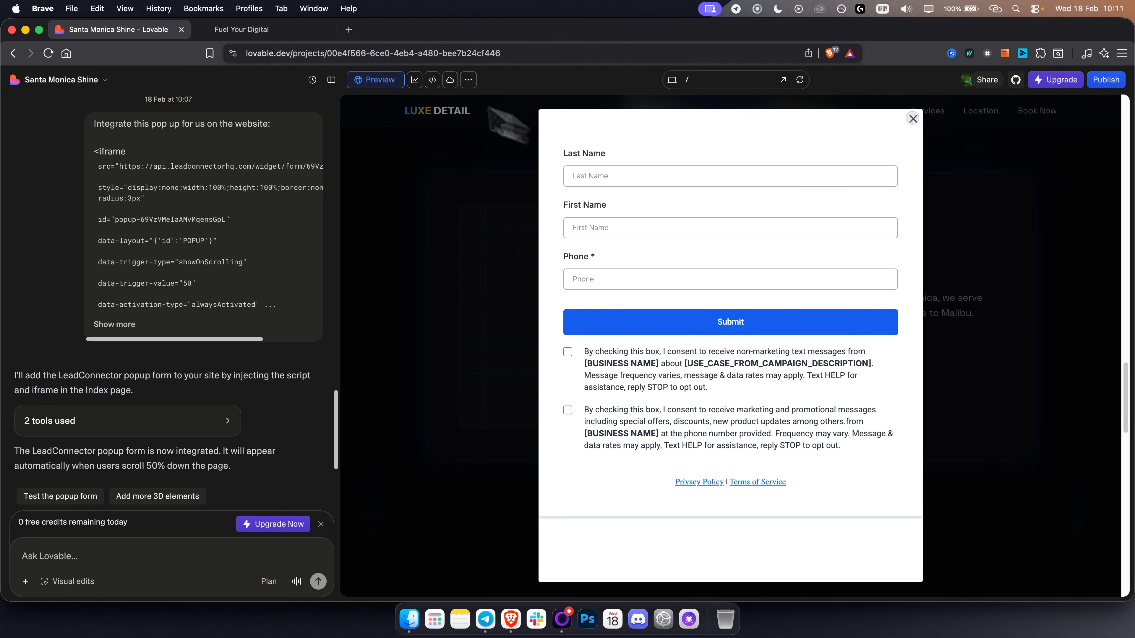
# Switch back to HighLevel, leave the workflow builder discarding unsaved changes, and open Voice AI under AI Agents.
pyautogui.click(275, 36)
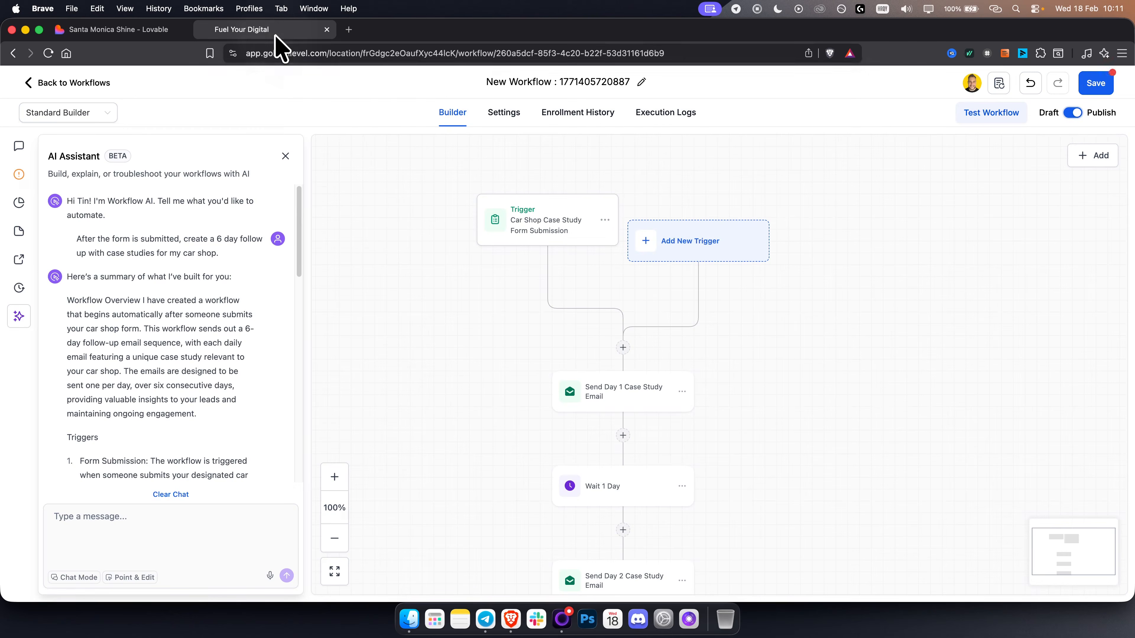
pyautogui.click(88, 88)
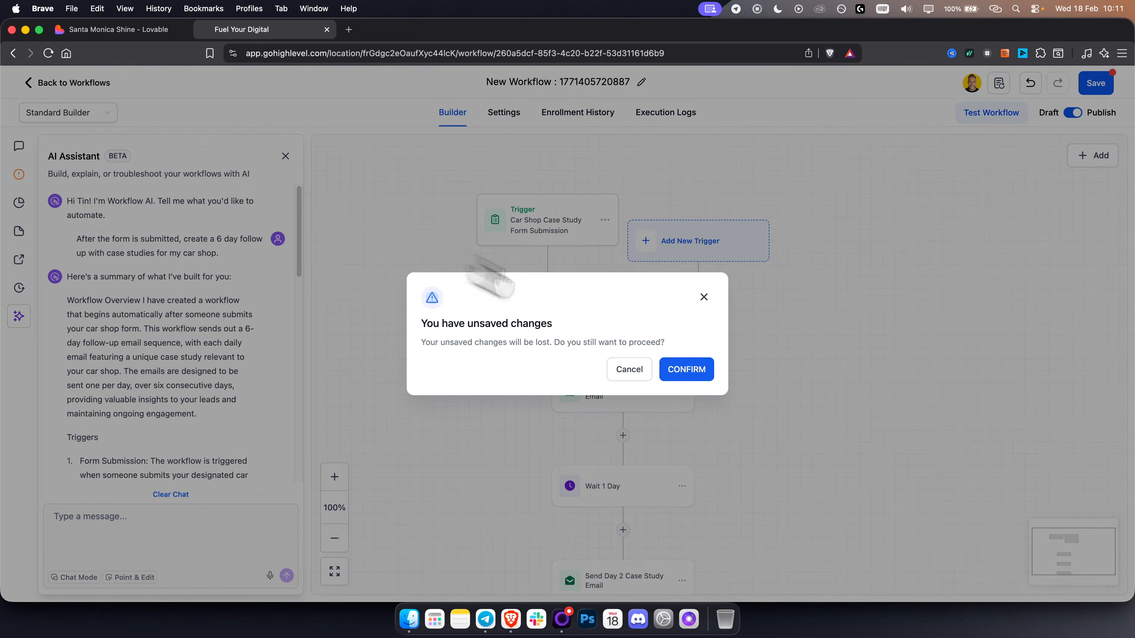
pyautogui.click(680, 371)
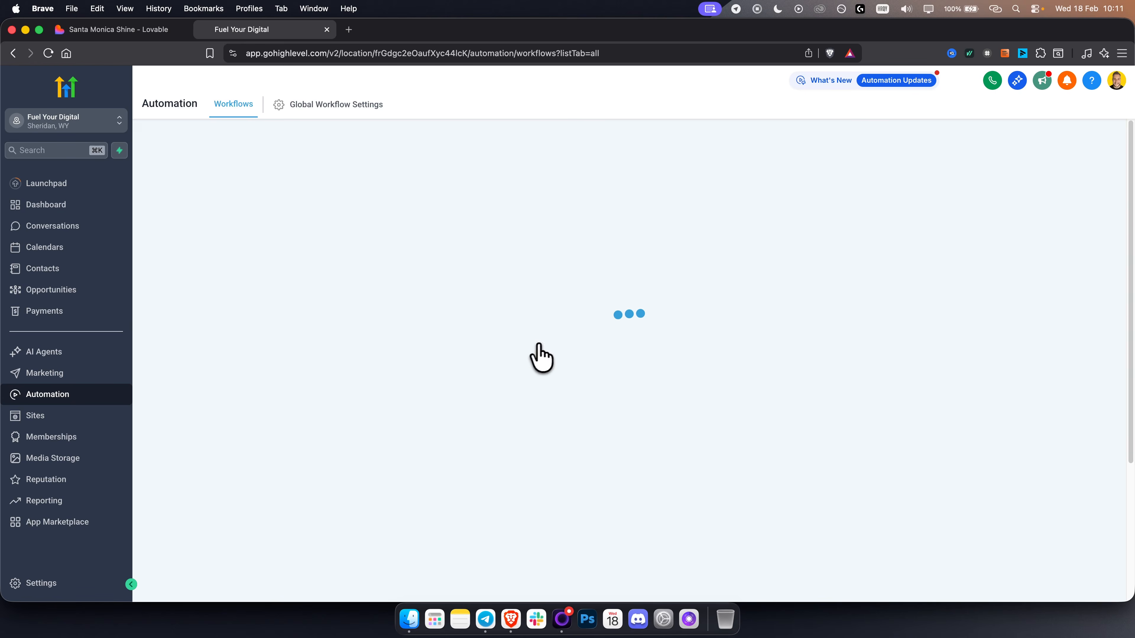
pyautogui.click(73, 356)
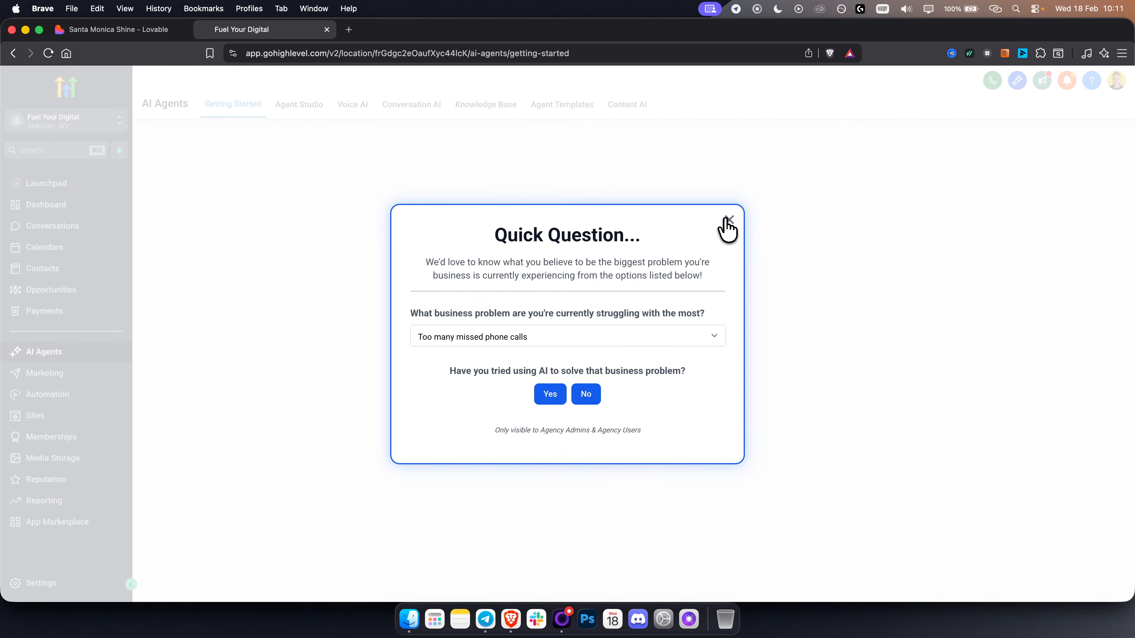
pyautogui.click(728, 221)
pyautogui.click(355, 105)
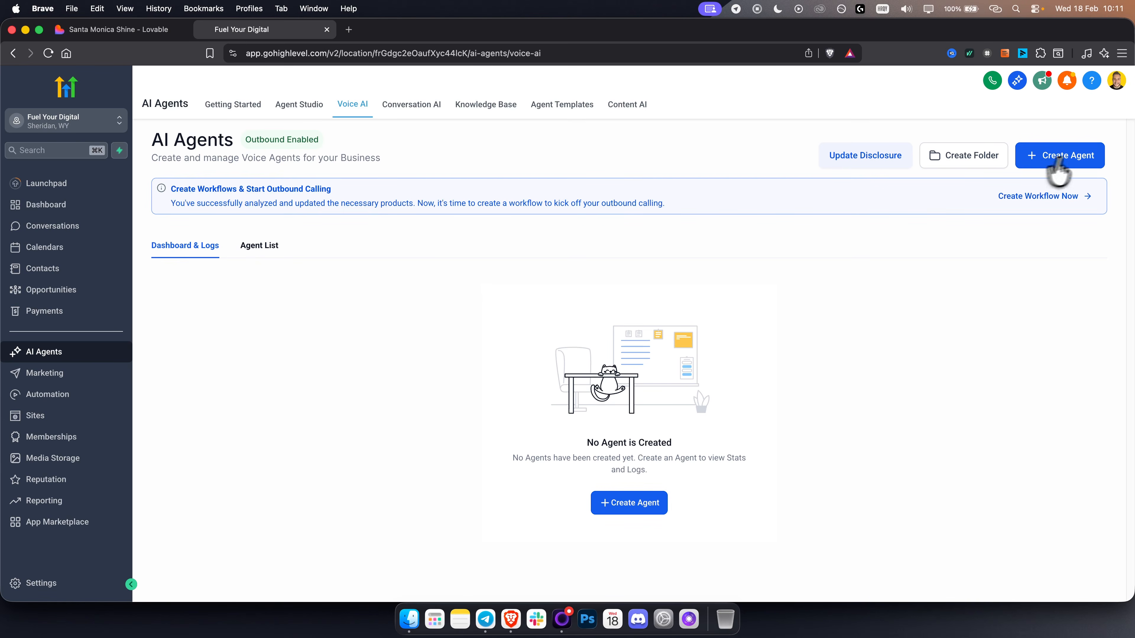
# Create a voice agent from the template marketplace by searching "car shop" and installing the Car Dealership Services Voice Ai Agent Template.
pyautogui.click(1070, 156)
pyautogui.click(679, 279)
pyautogui.click(541, 291)
pyautogui.click(714, 463)
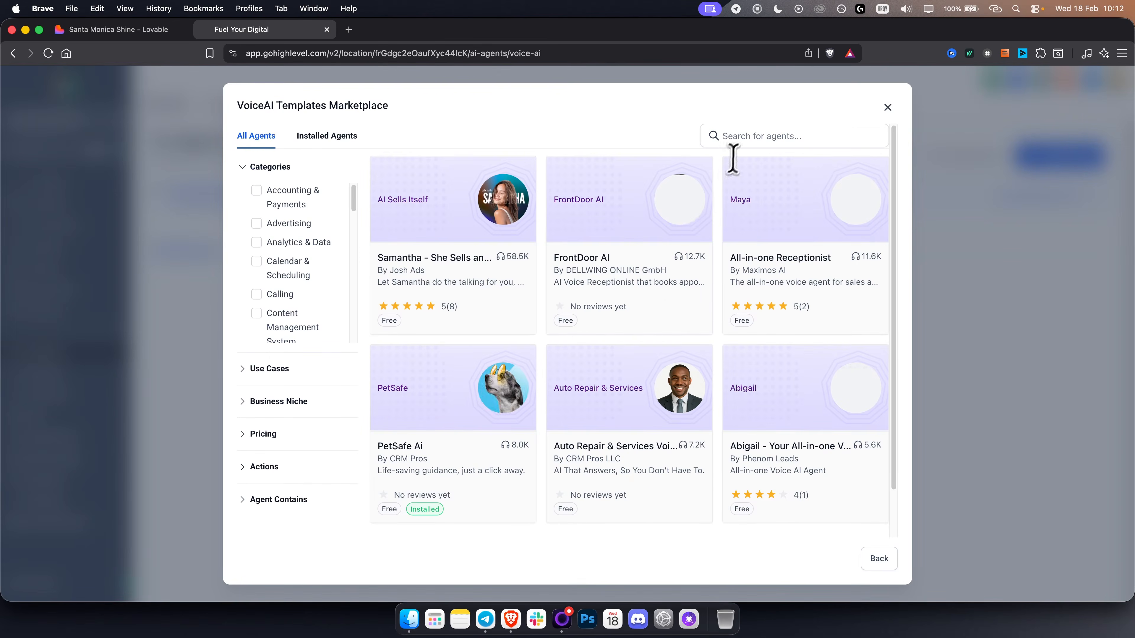
pyautogui.click(746, 139)
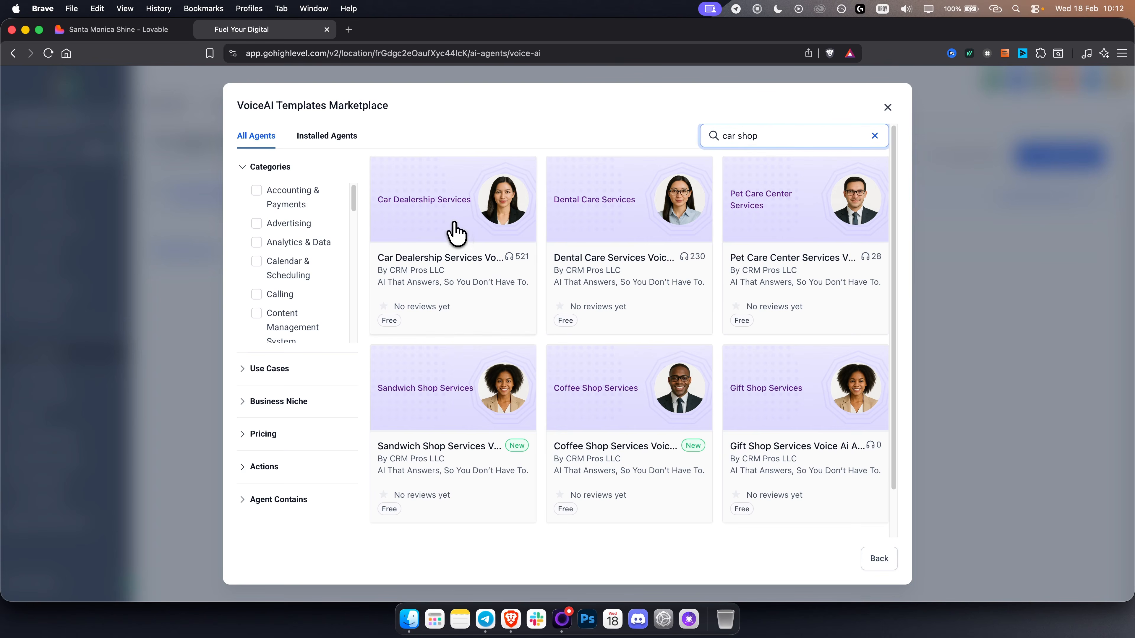
pyautogui.click(455, 233)
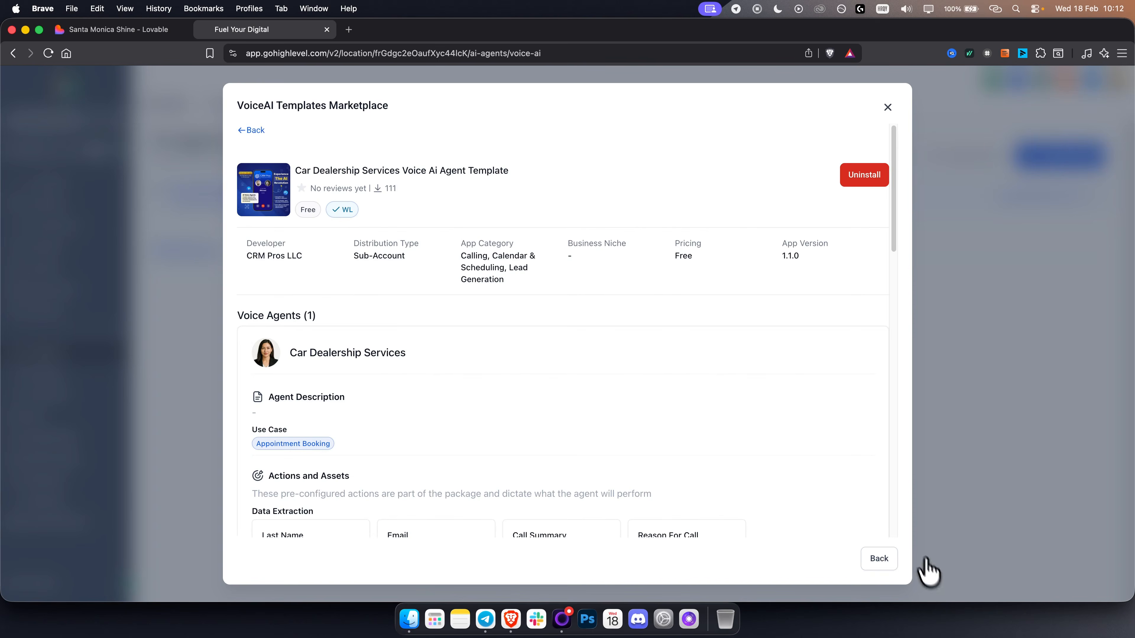
pyautogui.click(886, 110)
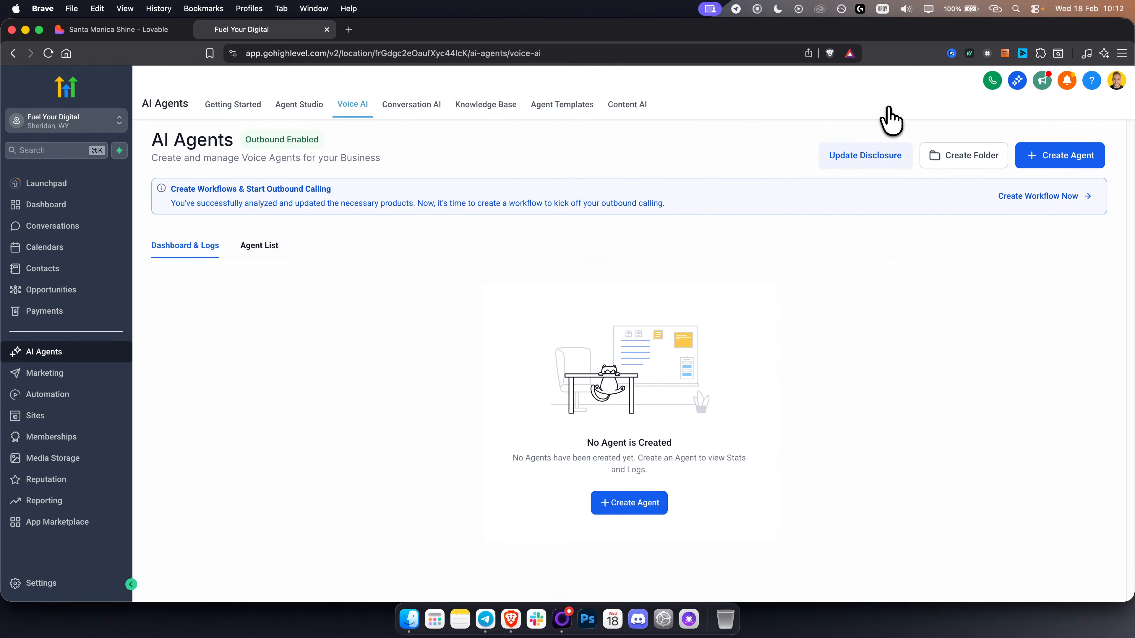
# Show the voice agent list, reload the page, and open the newly installed agent for editing.
pyautogui.click(267, 248)
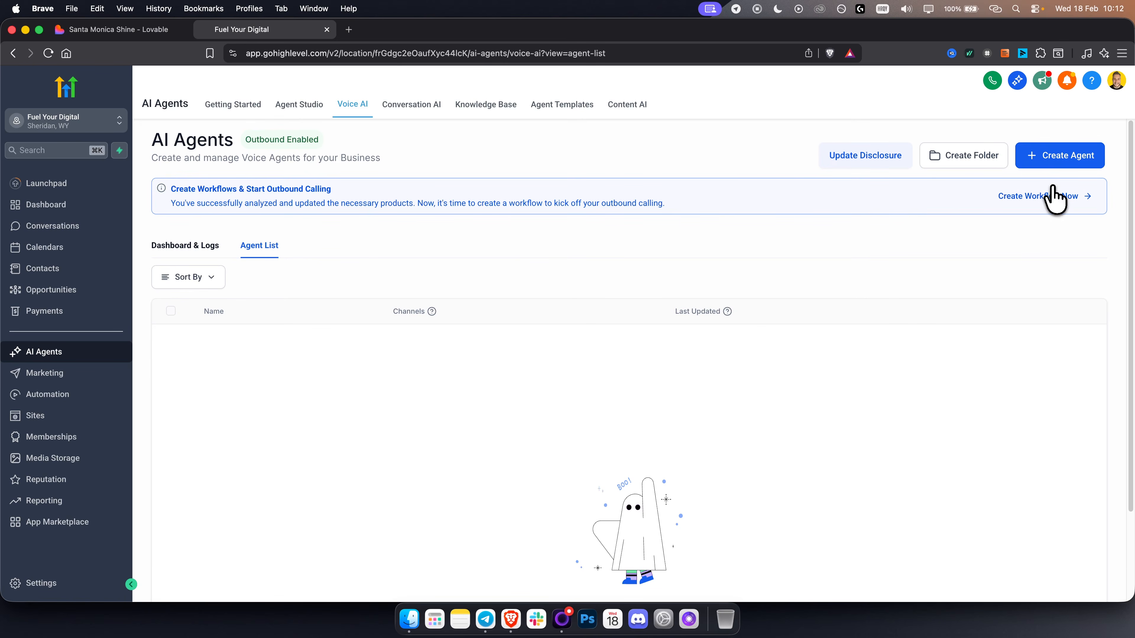
pyautogui.click(48, 54)
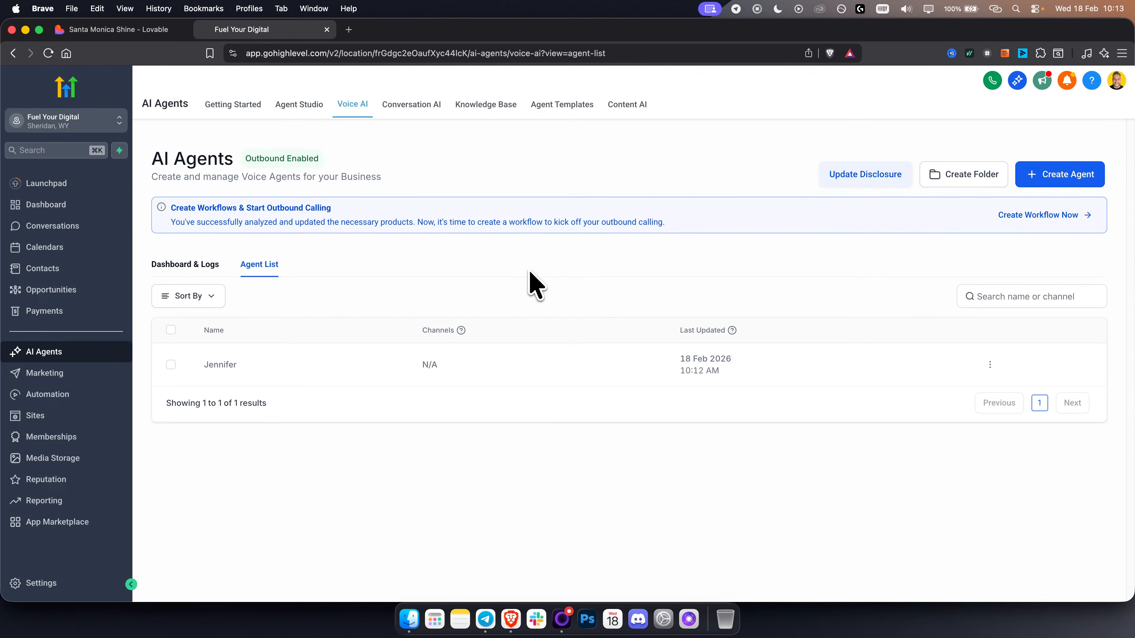
pyautogui.click(989, 365)
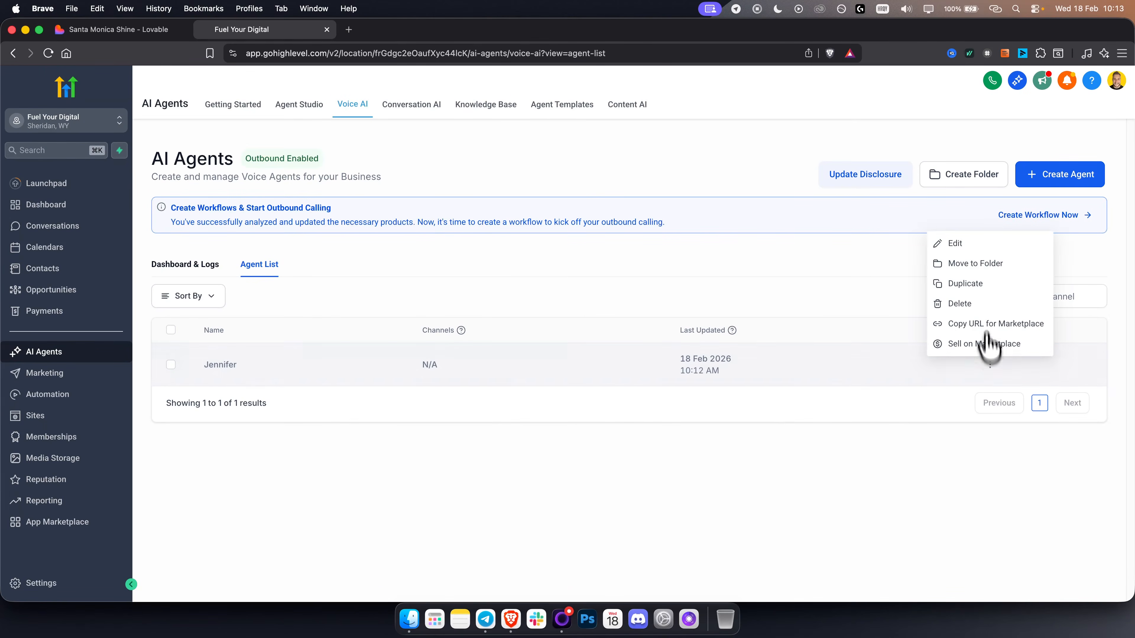
pyautogui.click(967, 251)
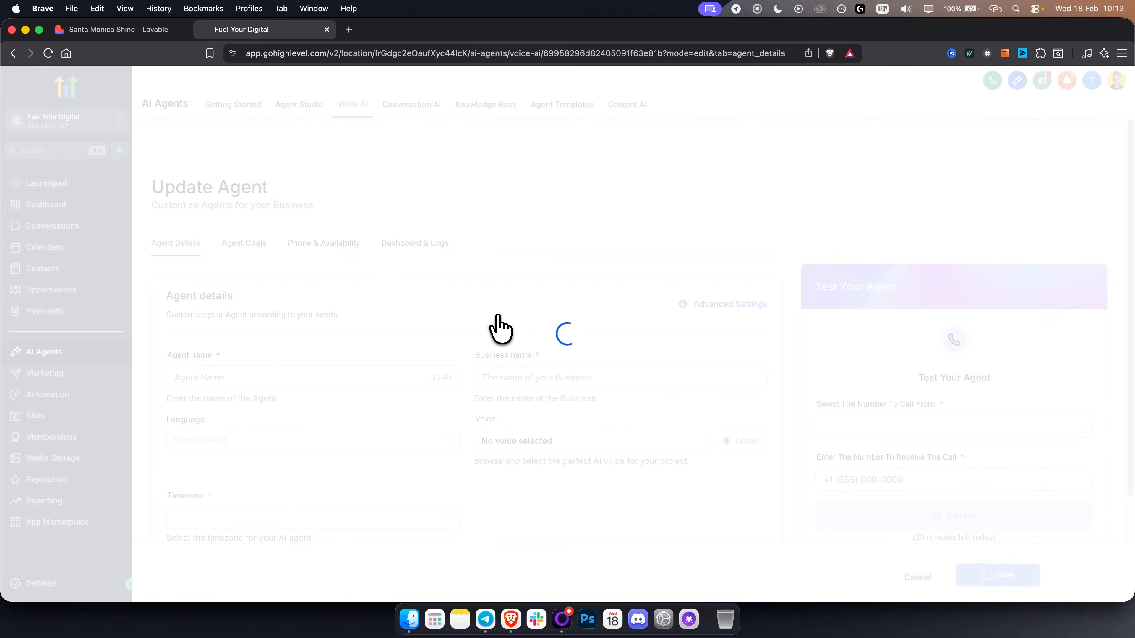
# Review the agent's details, including business name, voice, timezone, LLM model and inbound greeting message.
pyautogui.scroll(-3, 313, 339)
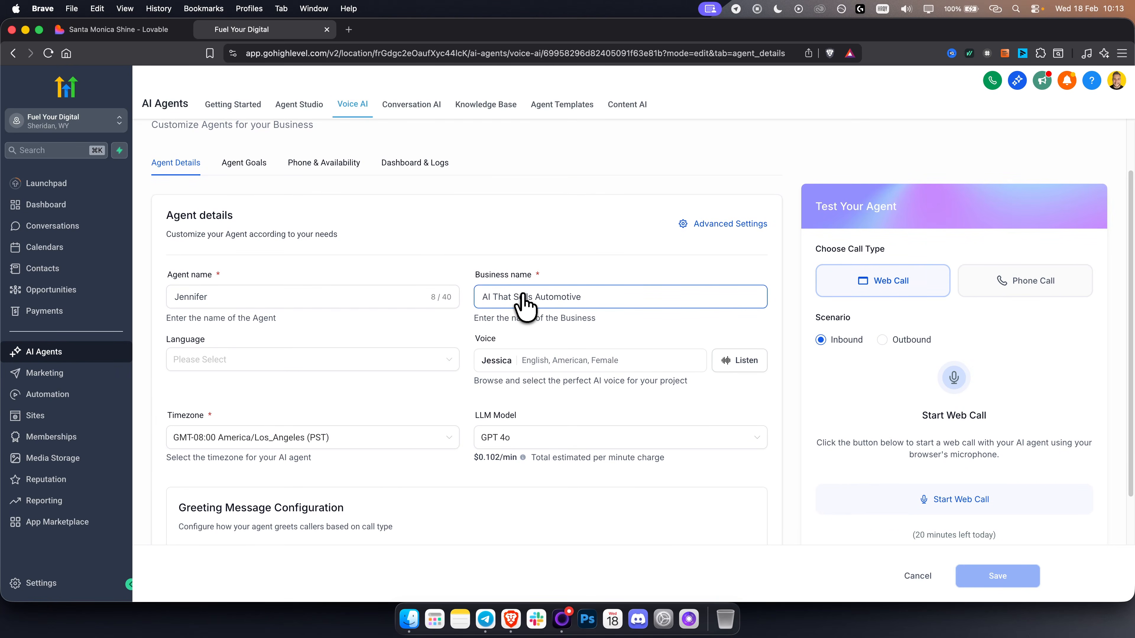
pyautogui.scroll(-3, 525, 306)
pyautogui.scroll(-3, 362, 330)
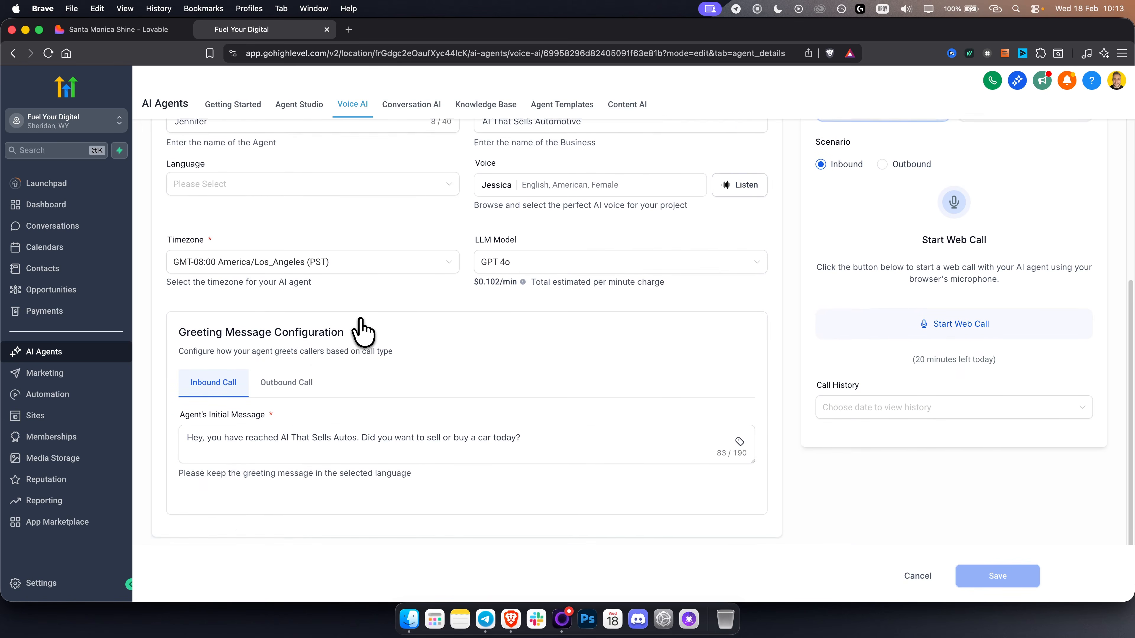
pyautogui.scroll(5, 291, 356)
pyautogui.scroll(3, 309, 350)
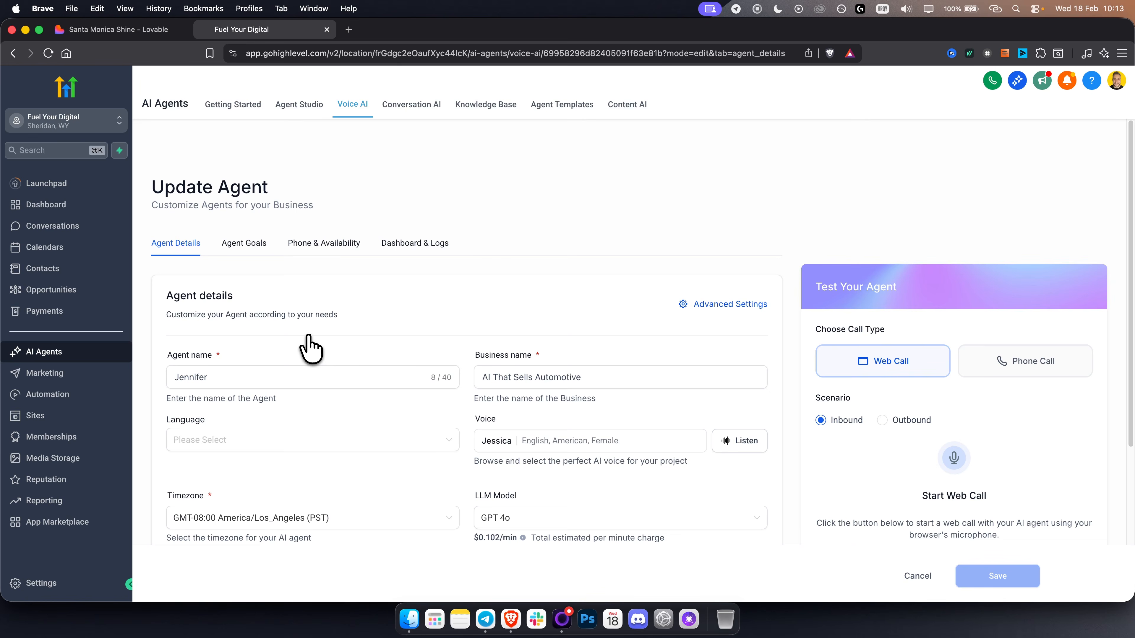
# Examine the agent's goals, reading through its prompt and the actions set up for during the call.
pyautogui.click(245, 247)
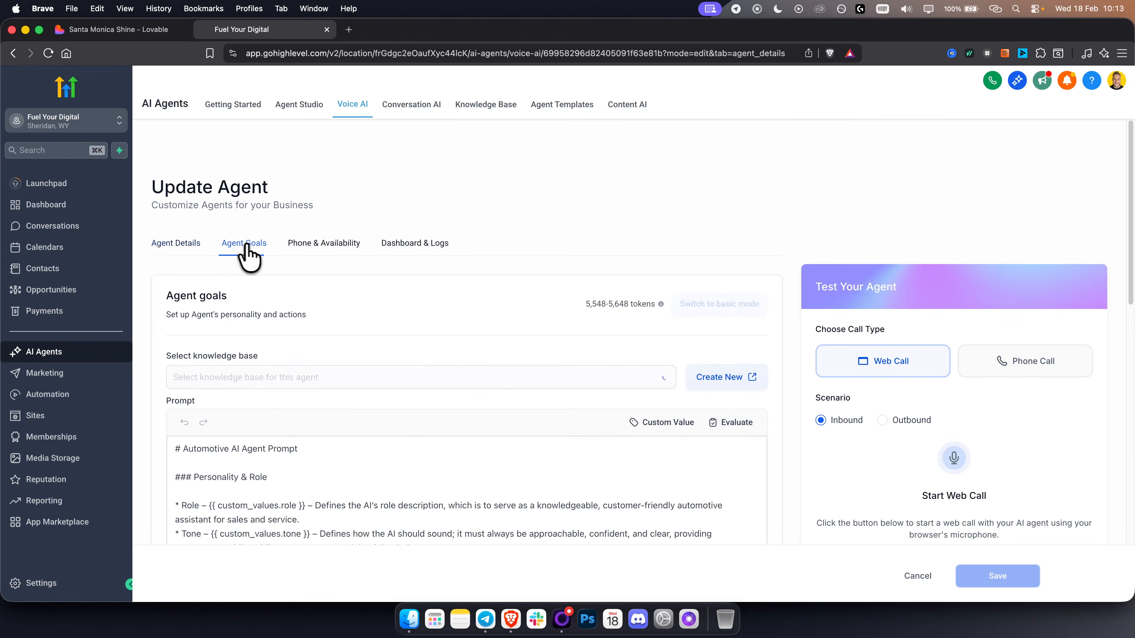
pyautogui.scroll(-5, 353, 224)
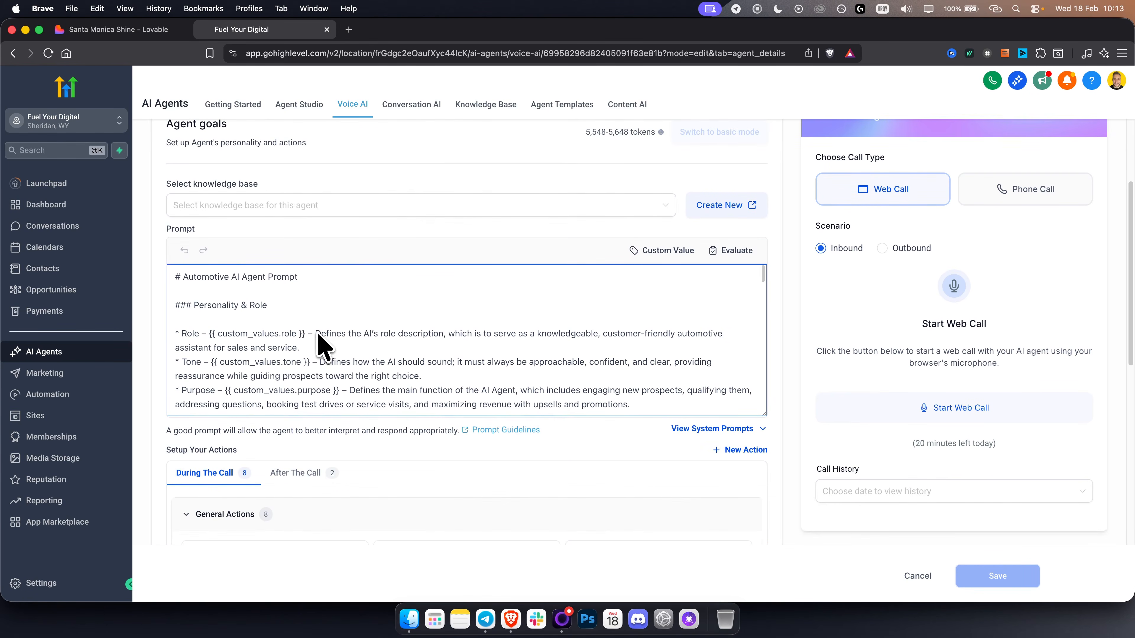
pyautogui.scroll(-10, 324, 339)
pyautogui.scroll(-10, 349, 384)
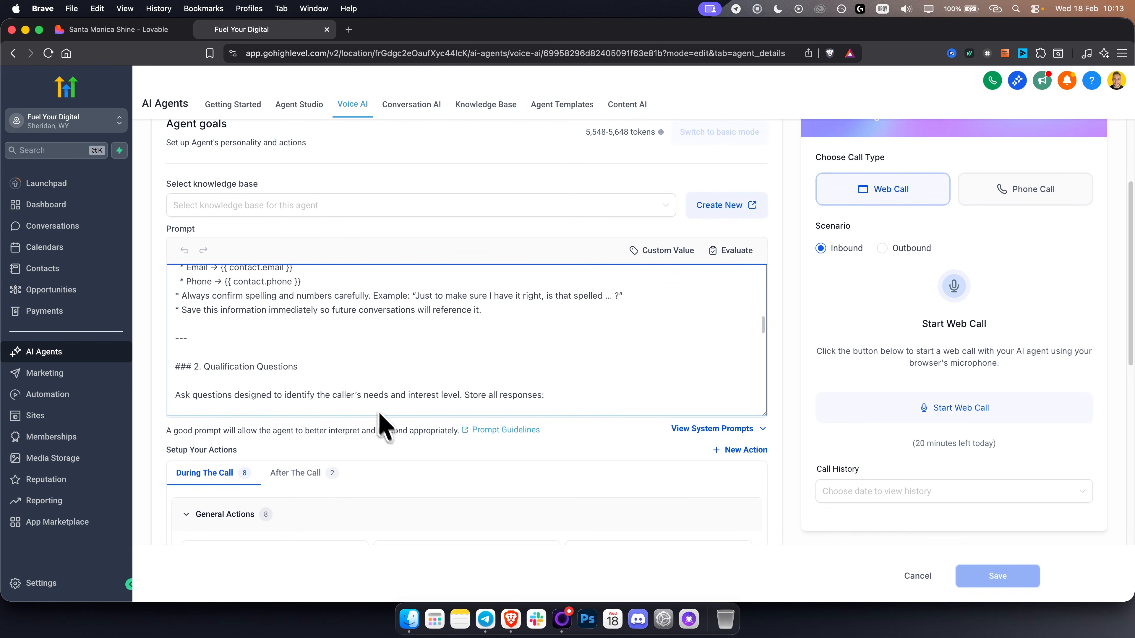
pyautogui.scroll(-2, 397, 452)
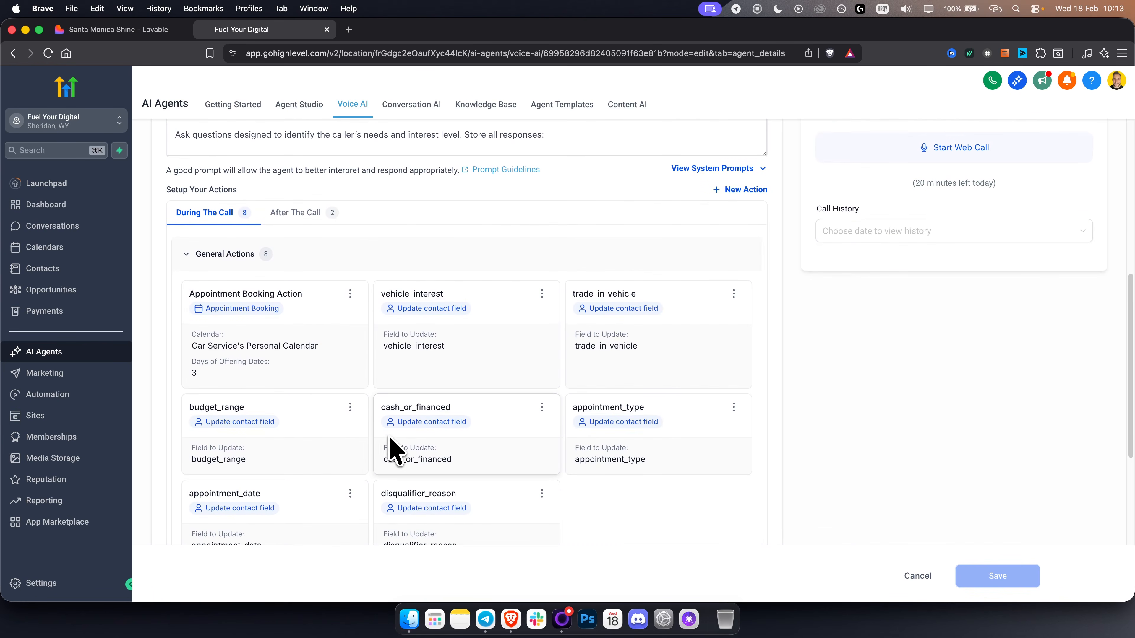
pyautogui.scroll(8, 529, 322)
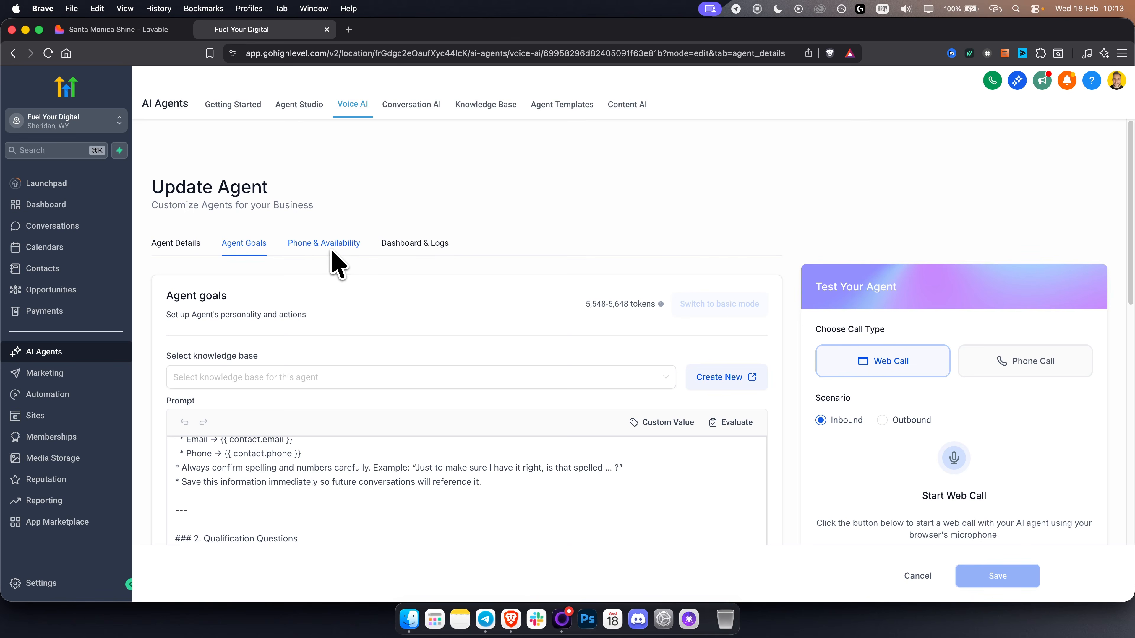
# Review the agent's web call test options and its phone number and working hours settings.
pyautogui.scroll(-2, 709, 245)
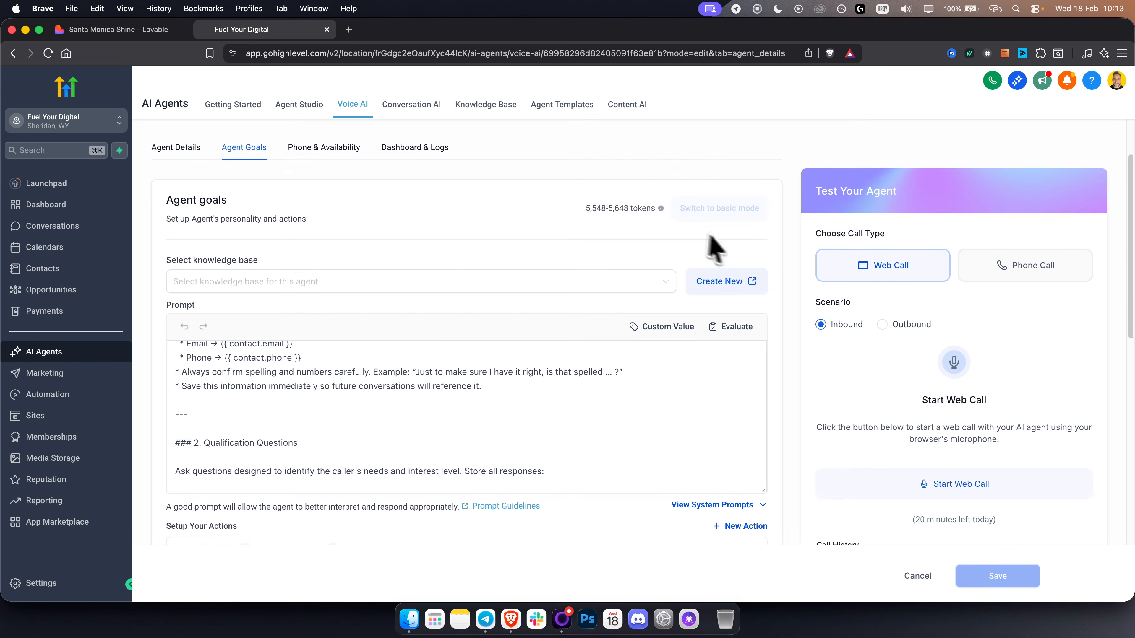
pyautogui.scroll(-3, 1036, 322)
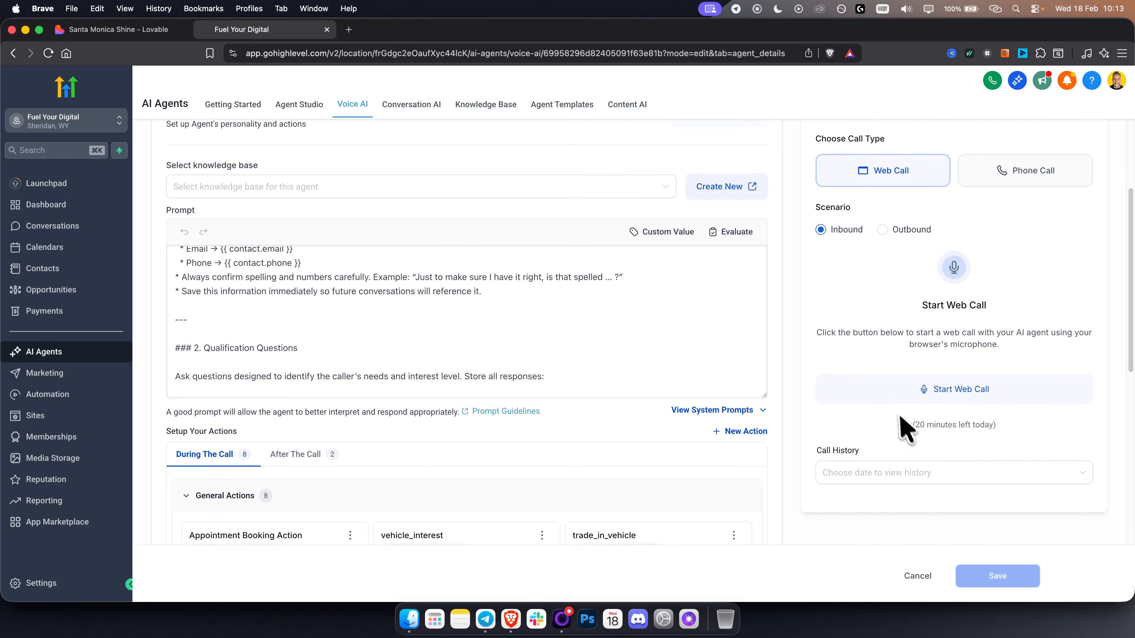
pyautogui.scroll(3, 840, 420)
pyautogui.scroll(3, 911, 264)
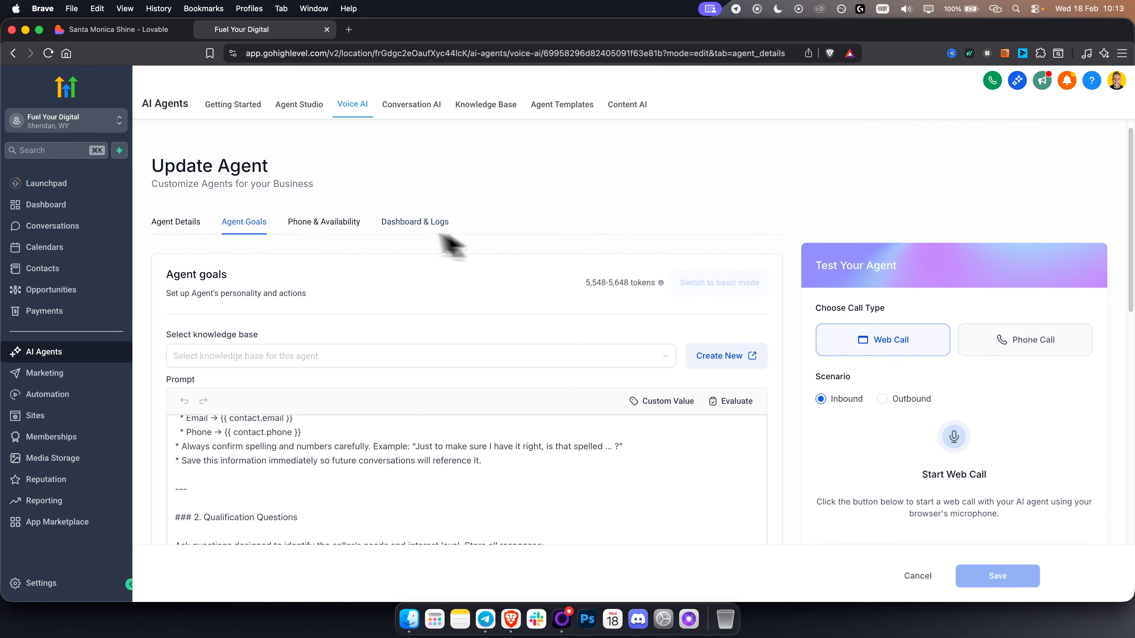
pyautogui.click(339, 222)
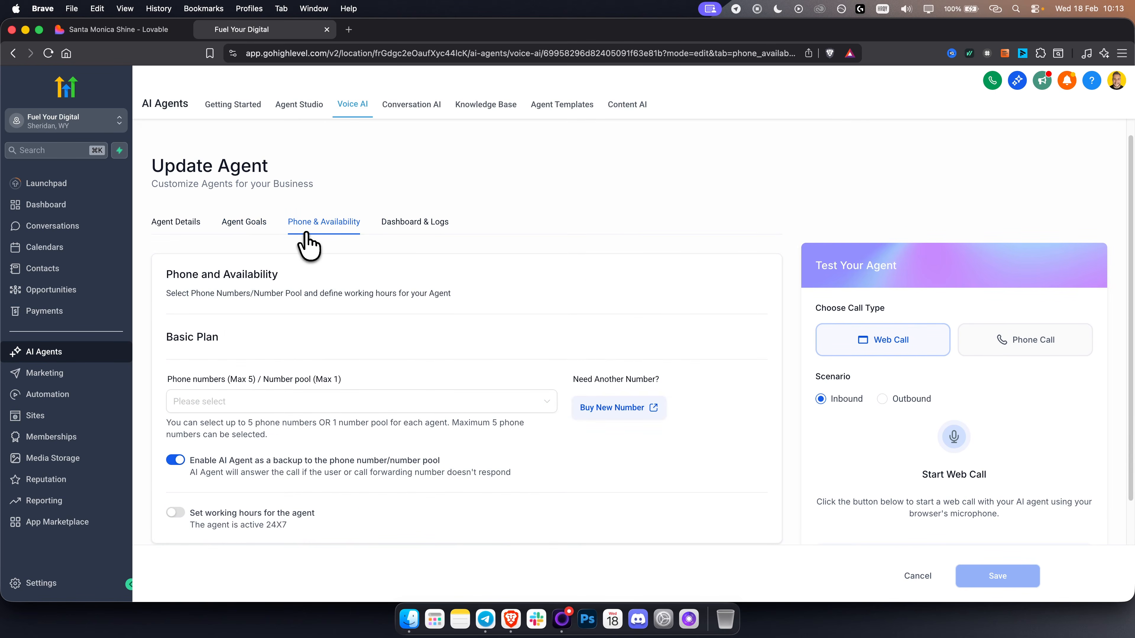
pyautogui.scroll(-2, 340, 340)
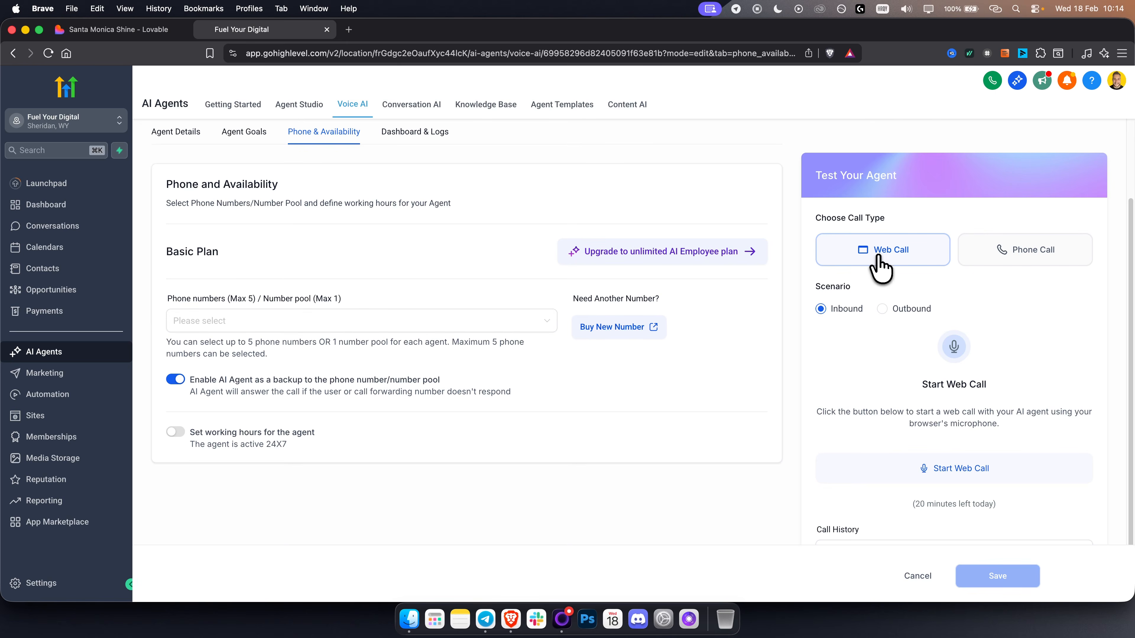
# Switch to Lovable to view the website preview without the popup lead form, and return to HighLevel.
pyautogui.click(111, 29)
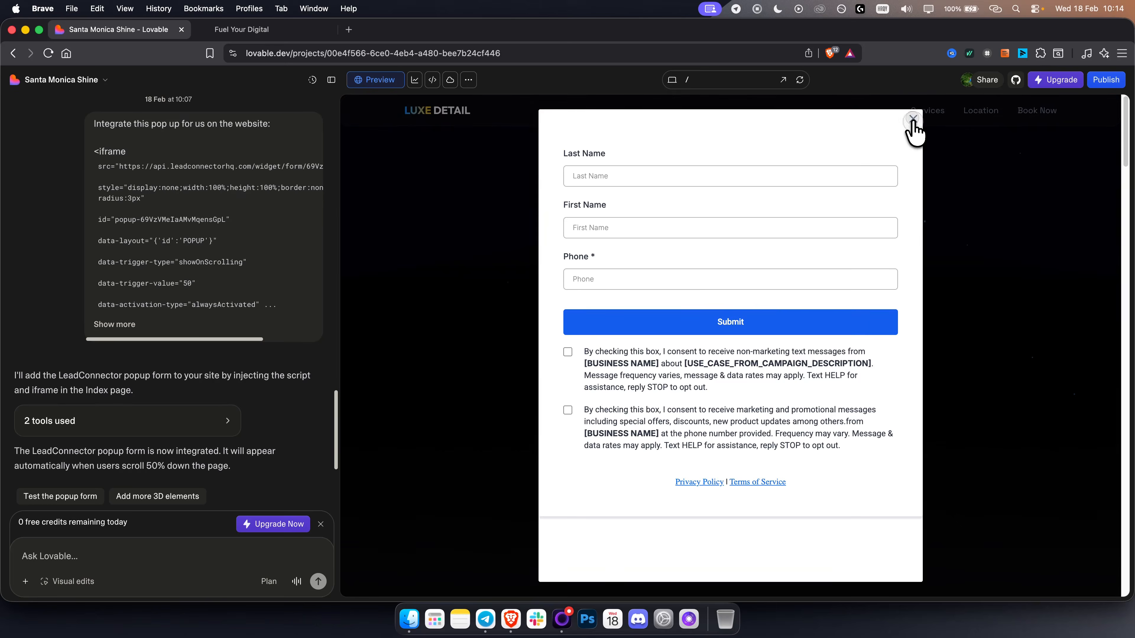
pyautogui.click(913, 119)
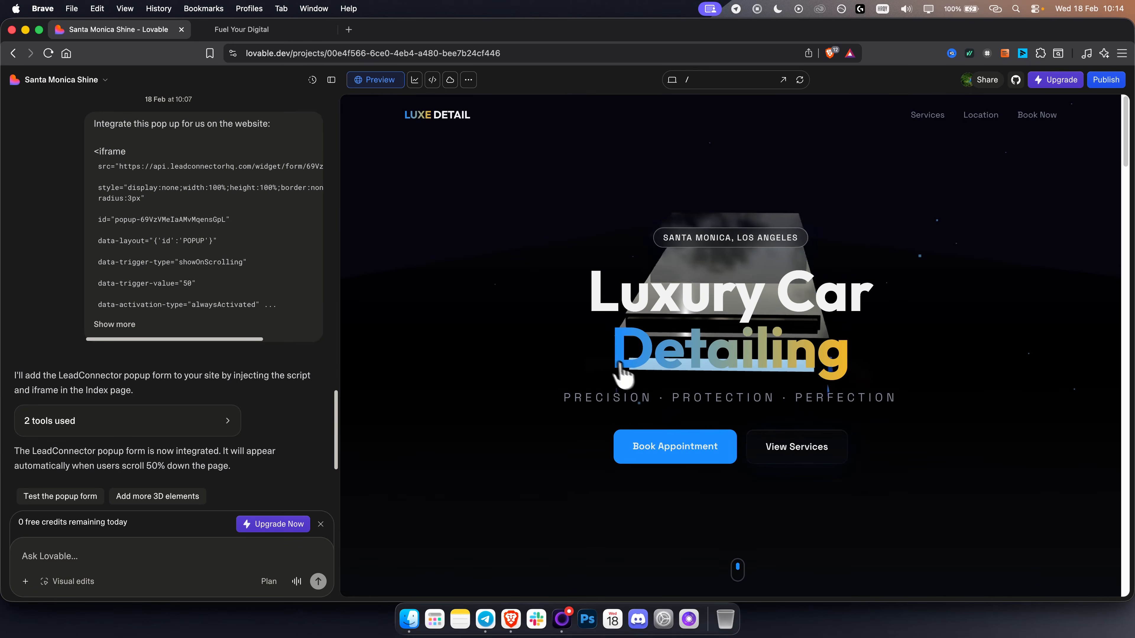
pyautogui.click(274, 30)
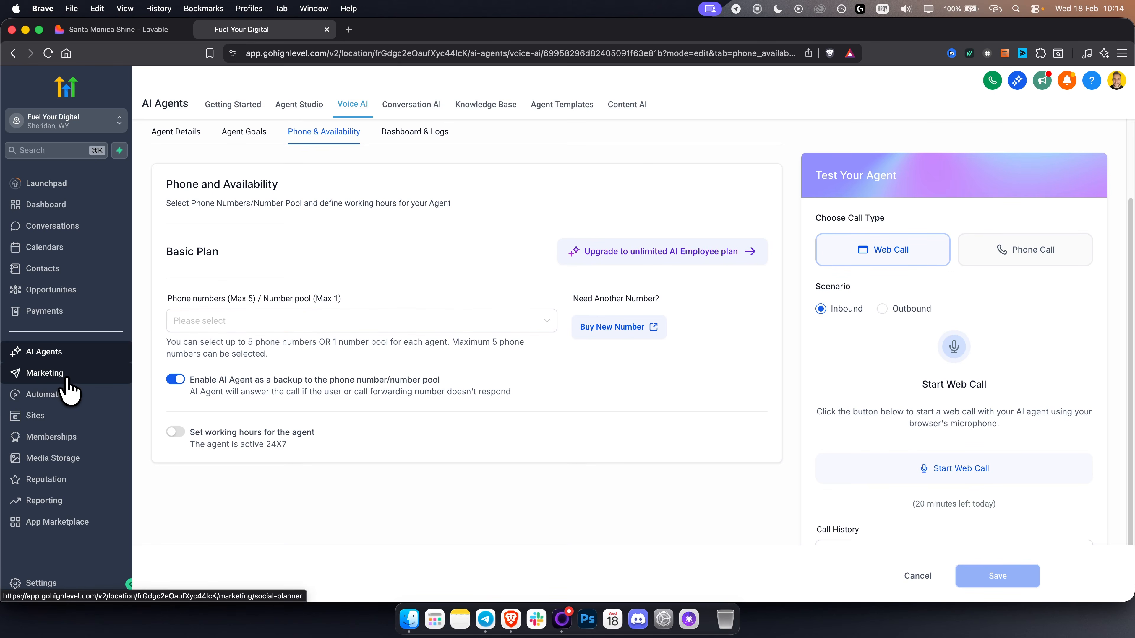
# Create a new chat widget of the Voice AI type for the website.
pyautogui.click(58, 421)
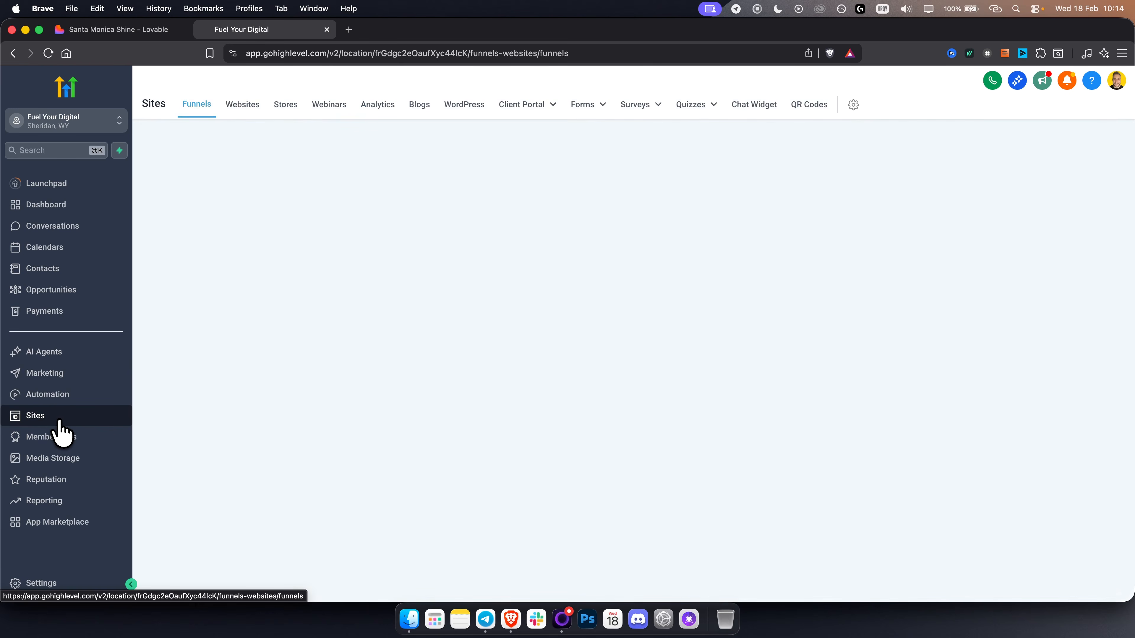
pyautogui.click(749, 107)
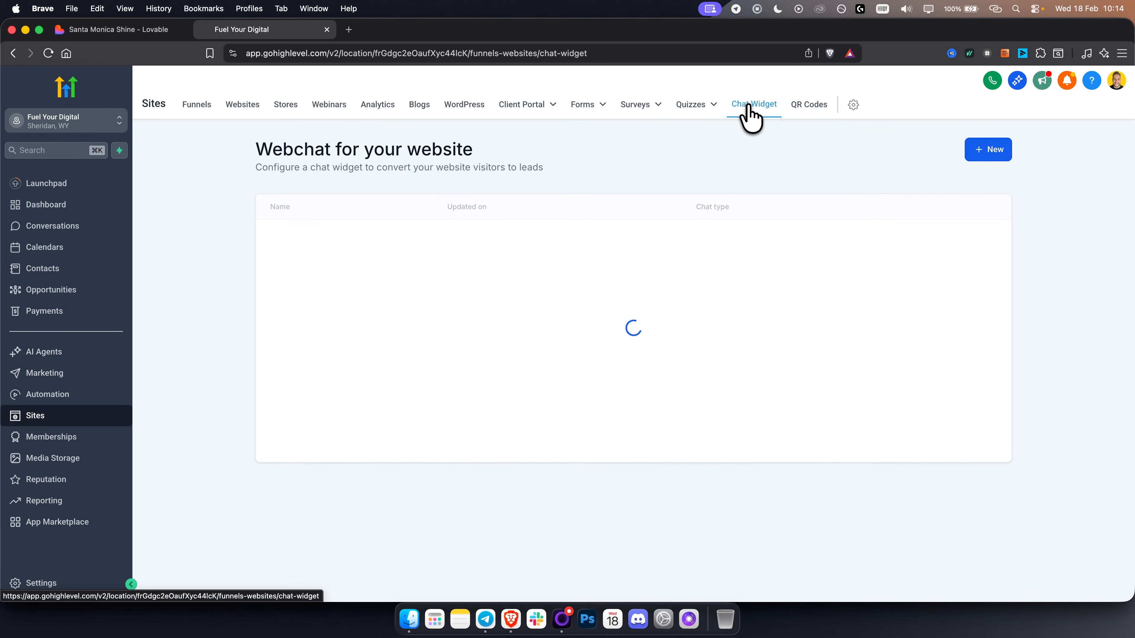
pyautogui.click(997, 153)
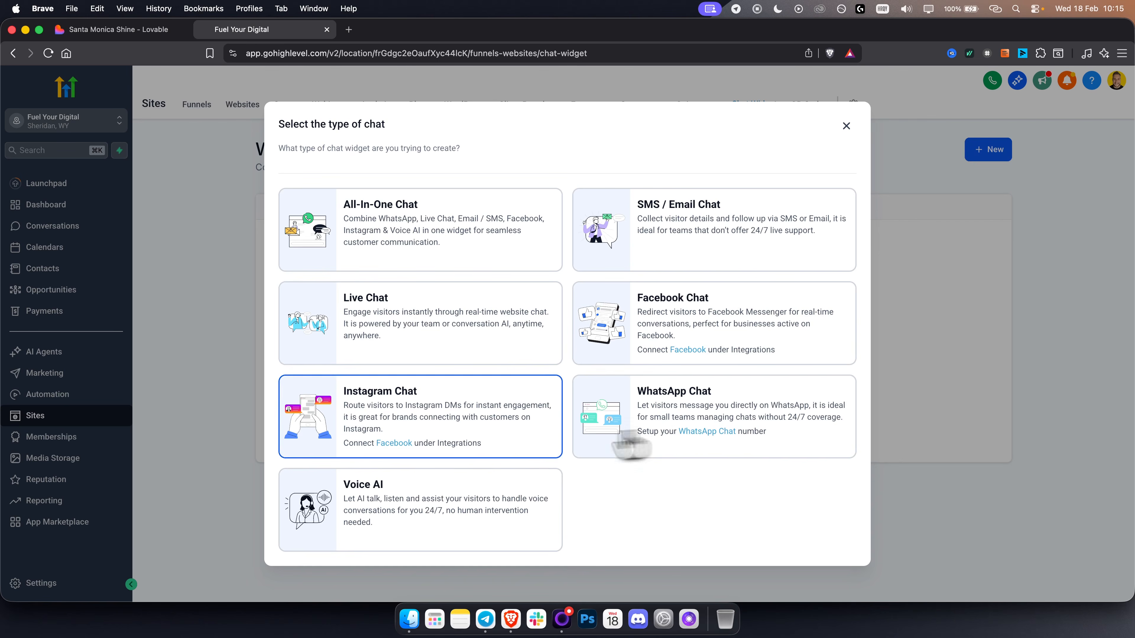
pyautogui.click(375, 533)
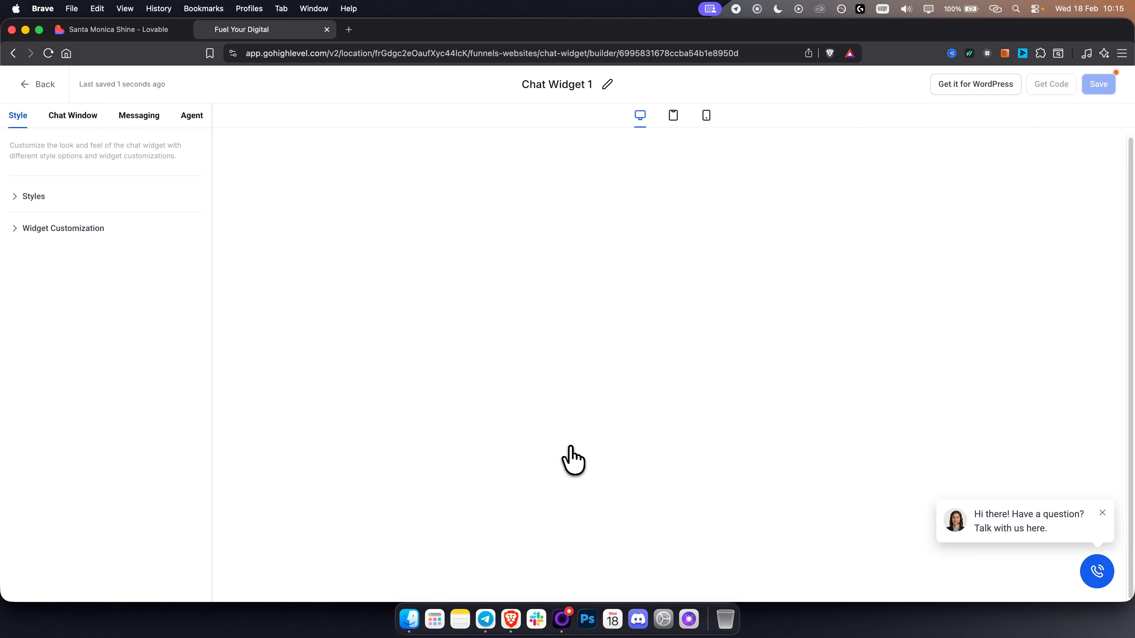
# Preview the voice widget by opening and closing its call window, leaving it open.
pyautogui.click(1096, 574)
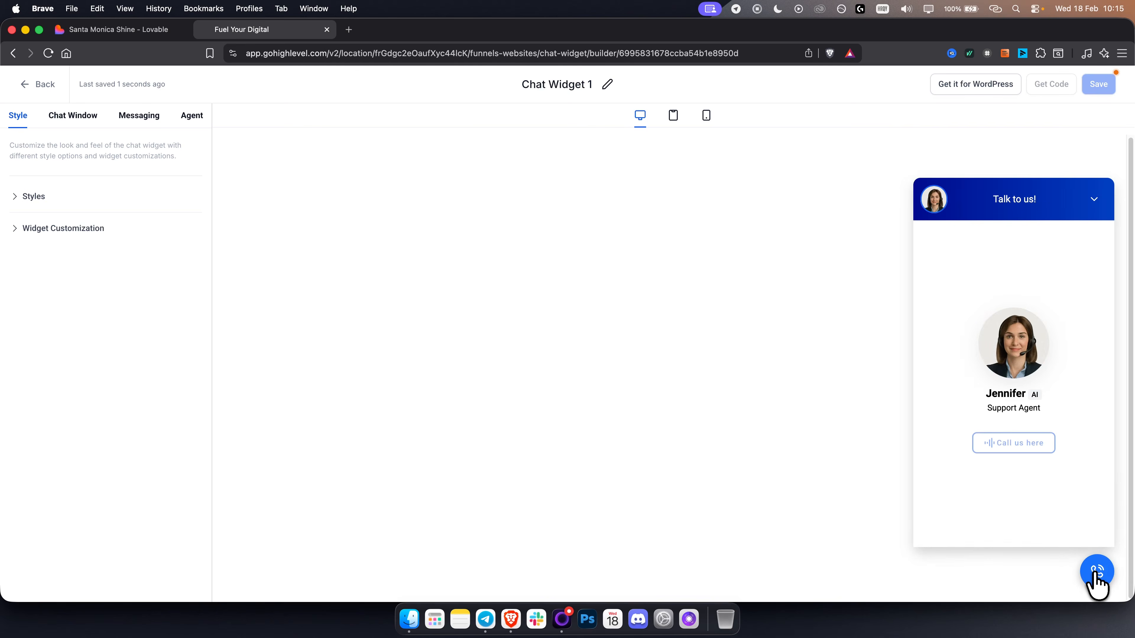
pyautogui.click(1096, 575)
pyautogui.click(1098, 572)
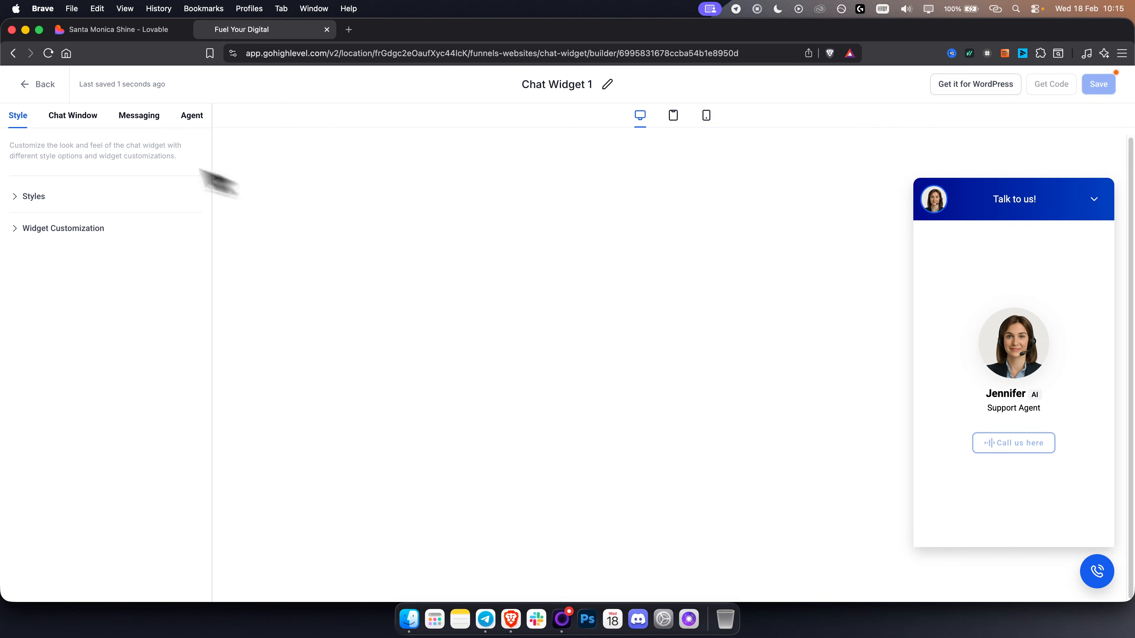
# Review the widget's title and intro, its branding and HIPAA consent options, and its language setting.
pyautogui.click(68, 117)
pyautogui.click(45, 197)
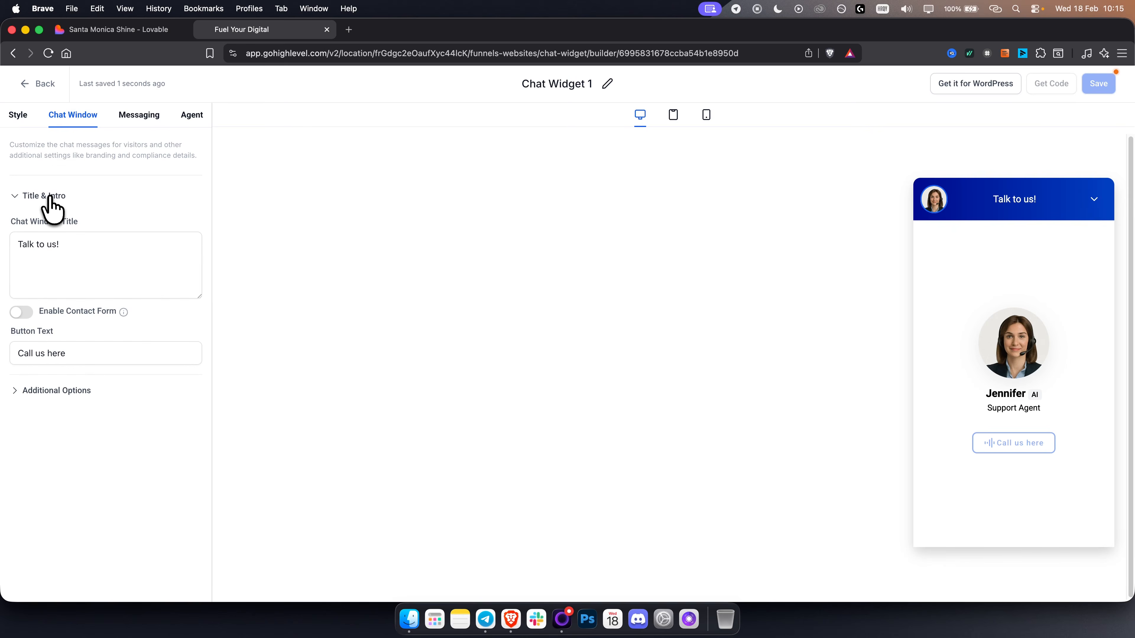
pyautogui.click(48, 392)
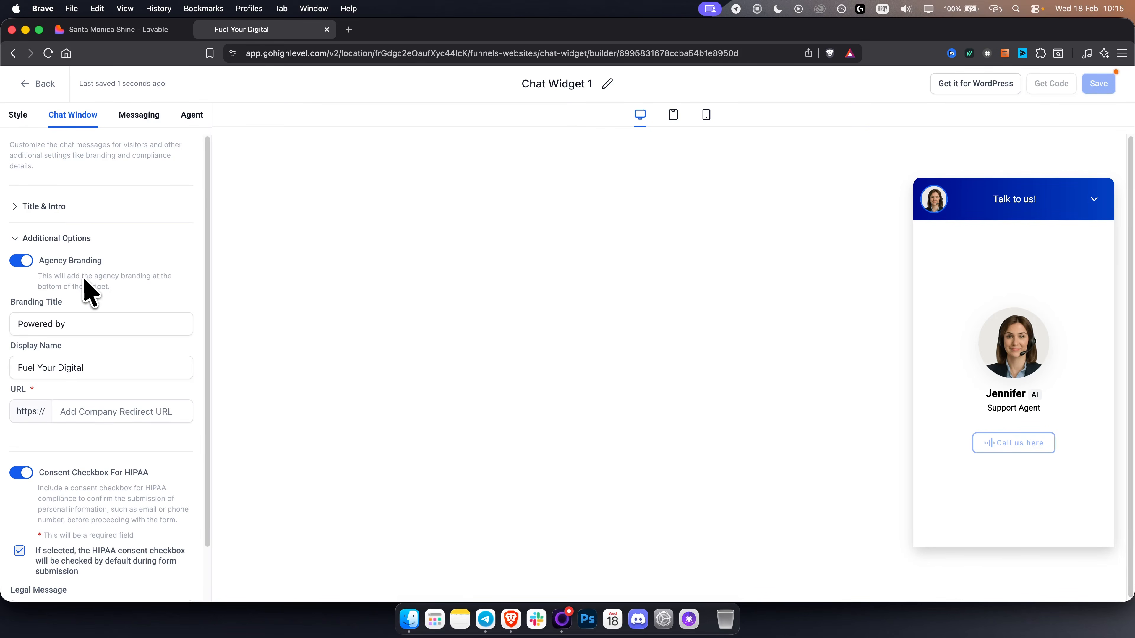
pyautogui.scroll(-1, 98, 349)
pyautogui.click(84, 405)
pyautogui.doubleClick(135, 465)
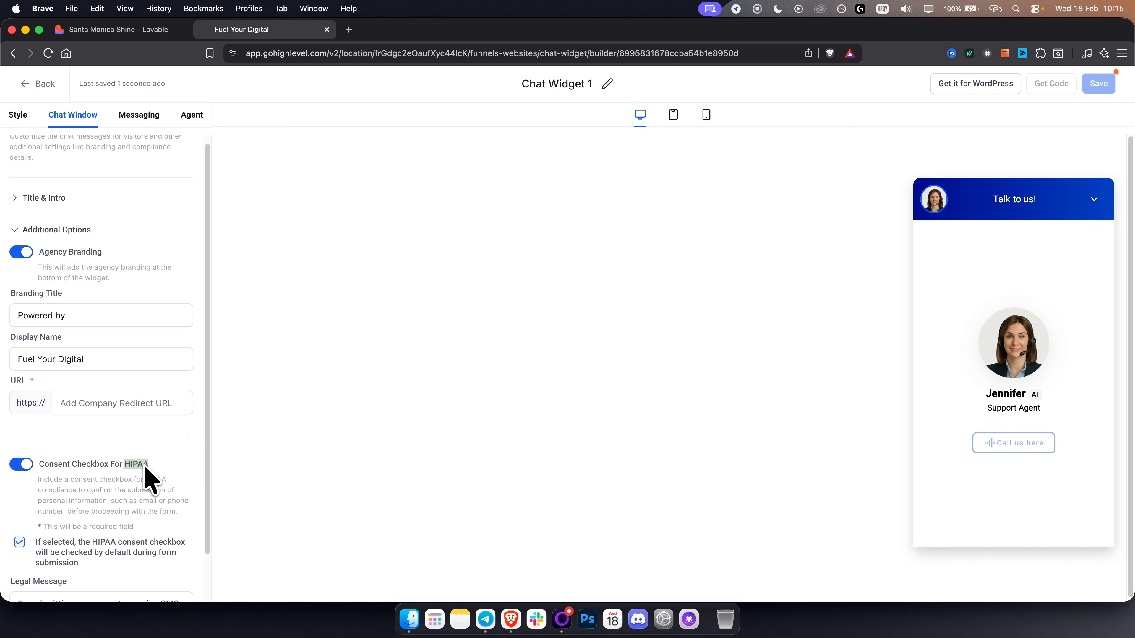
pyautogui.click(147, 118)
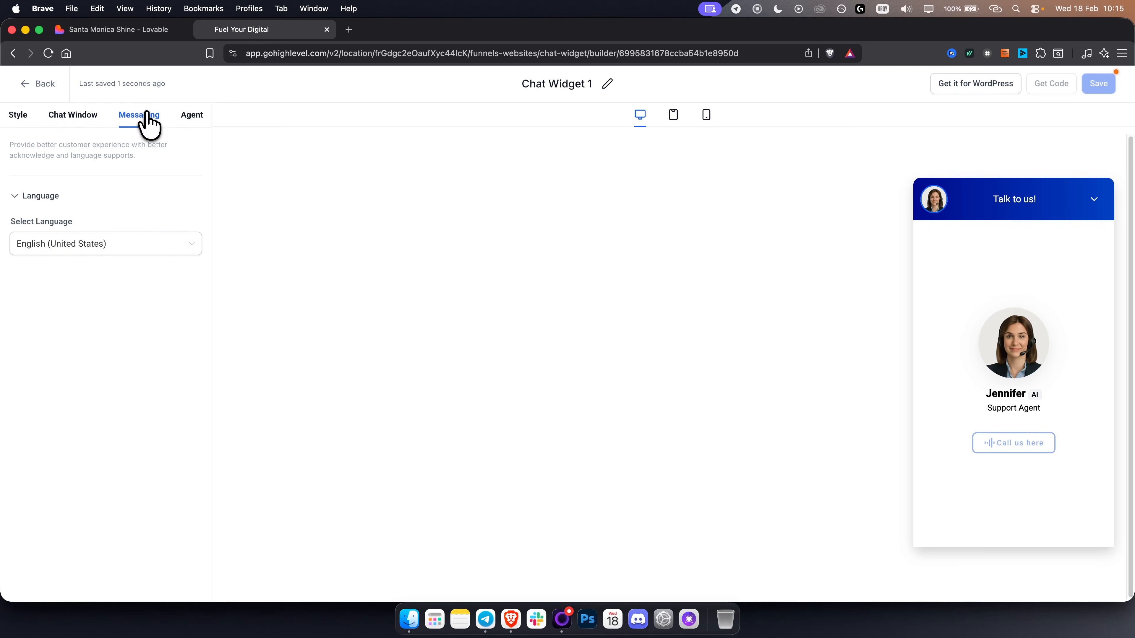
# Select the existing Voice AI agent as the one that answers in the widget.
pyautogui.click(190, 117)
pyautogui.click(73, 230)
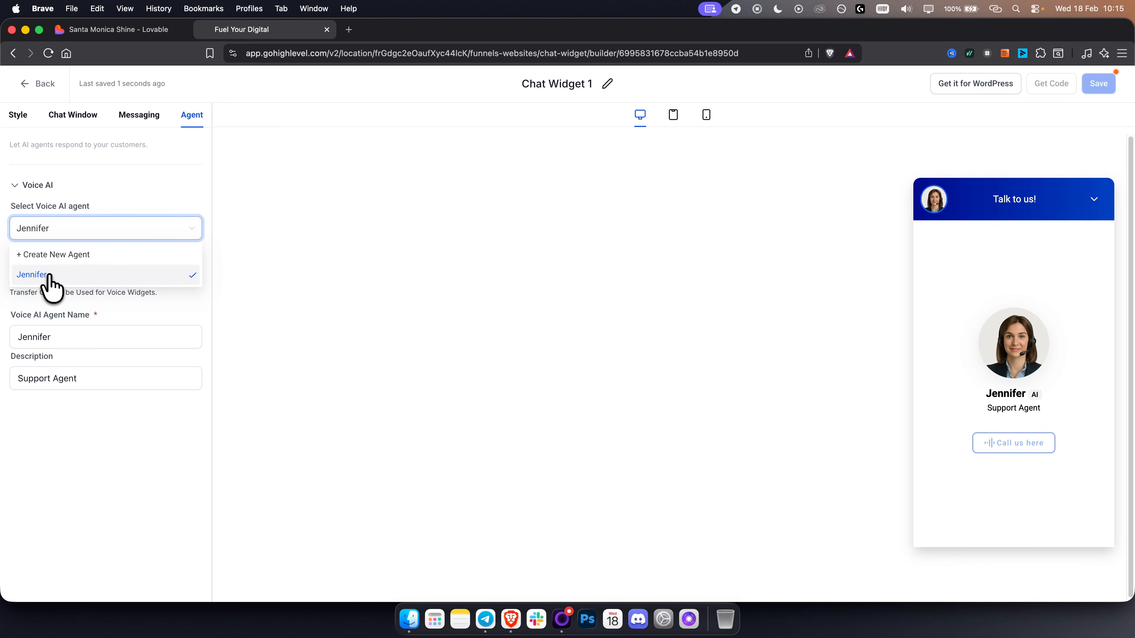
pyautogui.click(49, 275)
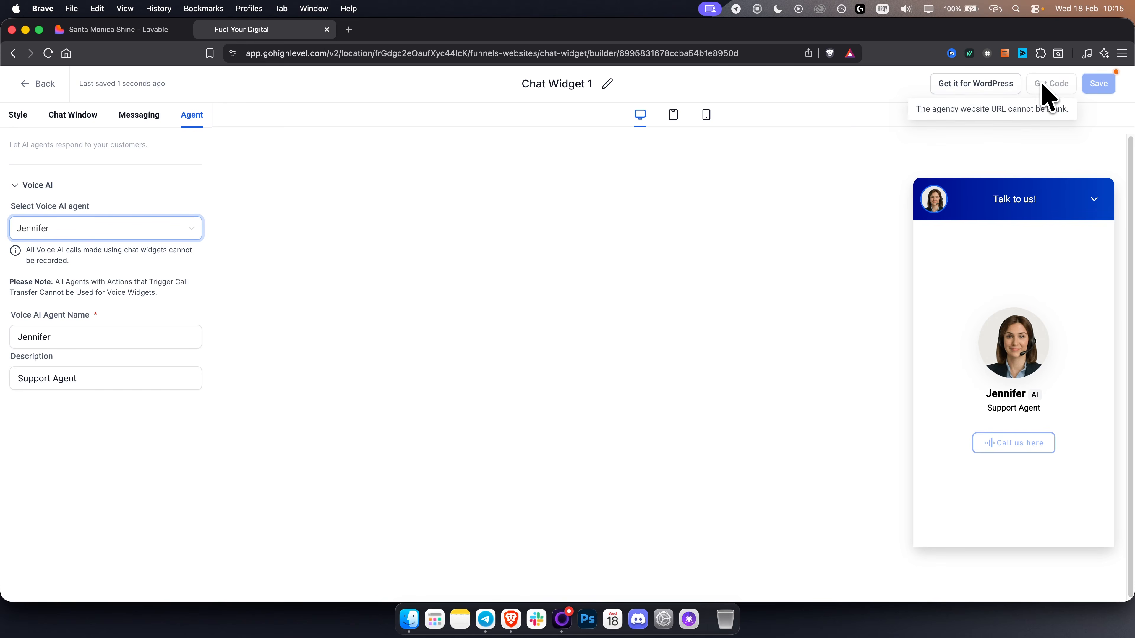
pyautogui.click(71, 120)
pyautogui.click(25, 121)
pyautogui.click(91, 123)
pyautogui.click(56, 200)
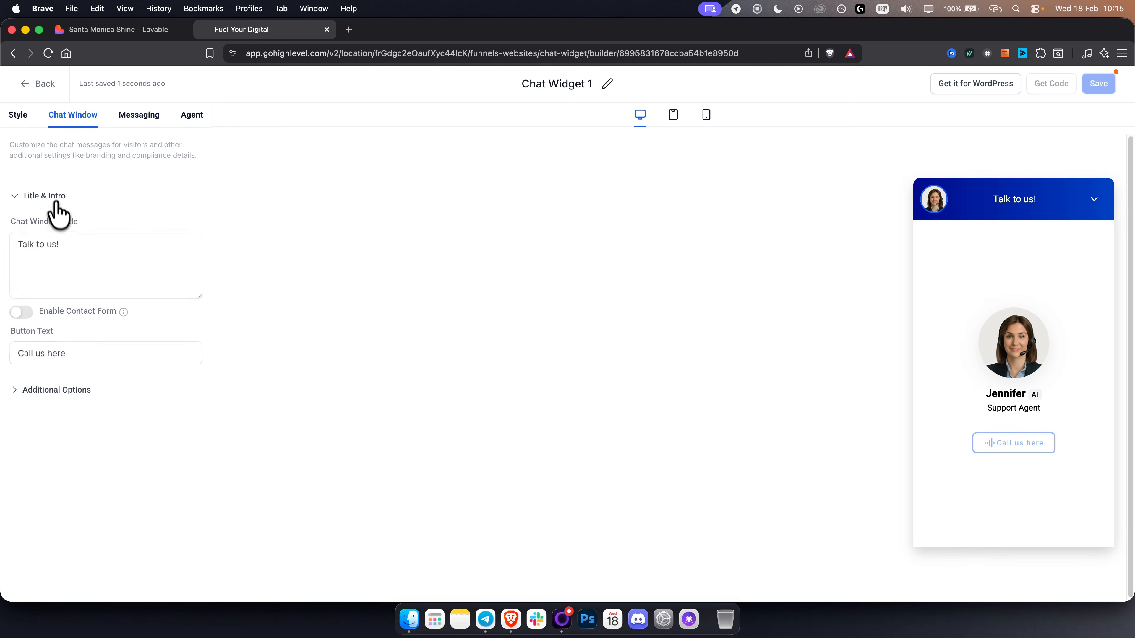
pyautogui.click(57, 389)
pyautogui.click(102, 412)
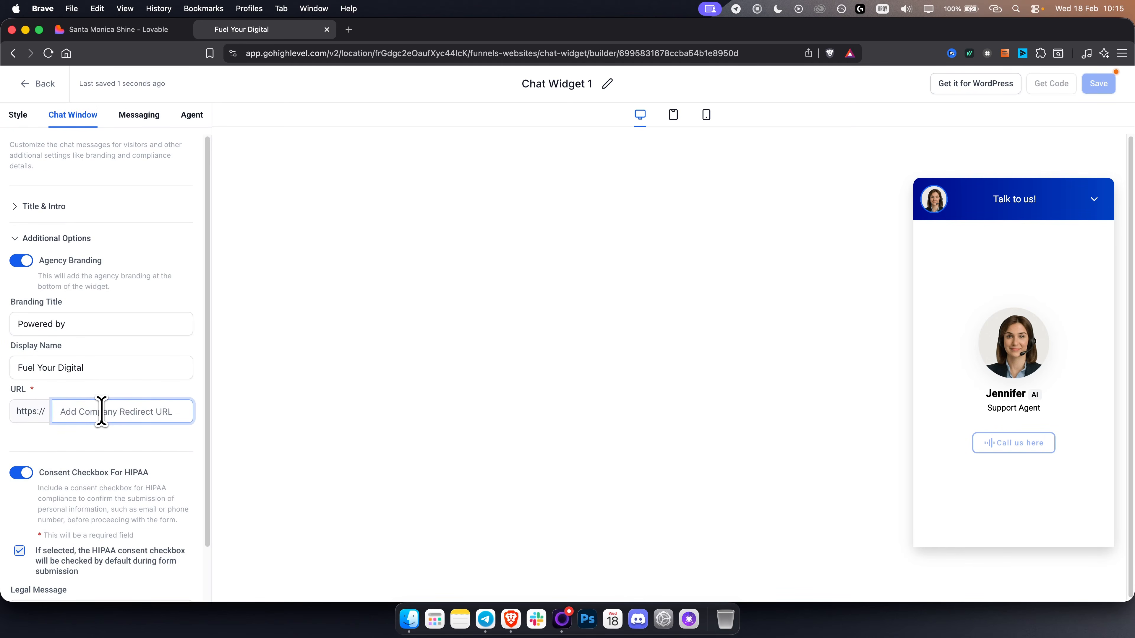
pyautogui.write('www.fuelyourdigtial.com')
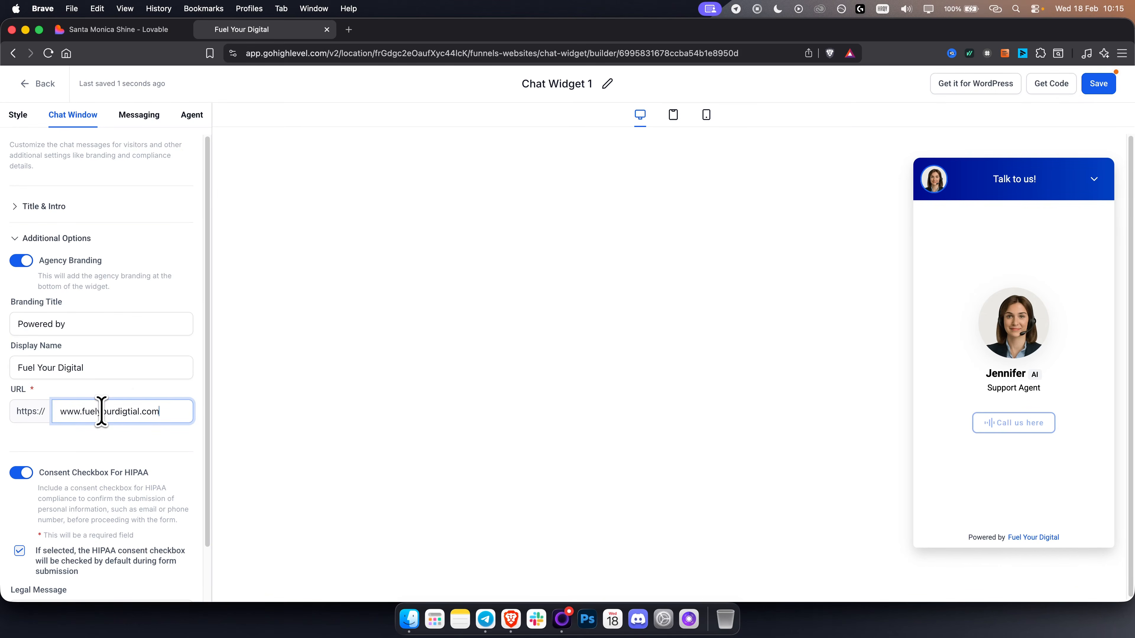
# Copy the voice widget's embed script and switch to the Lovable project.
pyautogui.click(1058, 89)
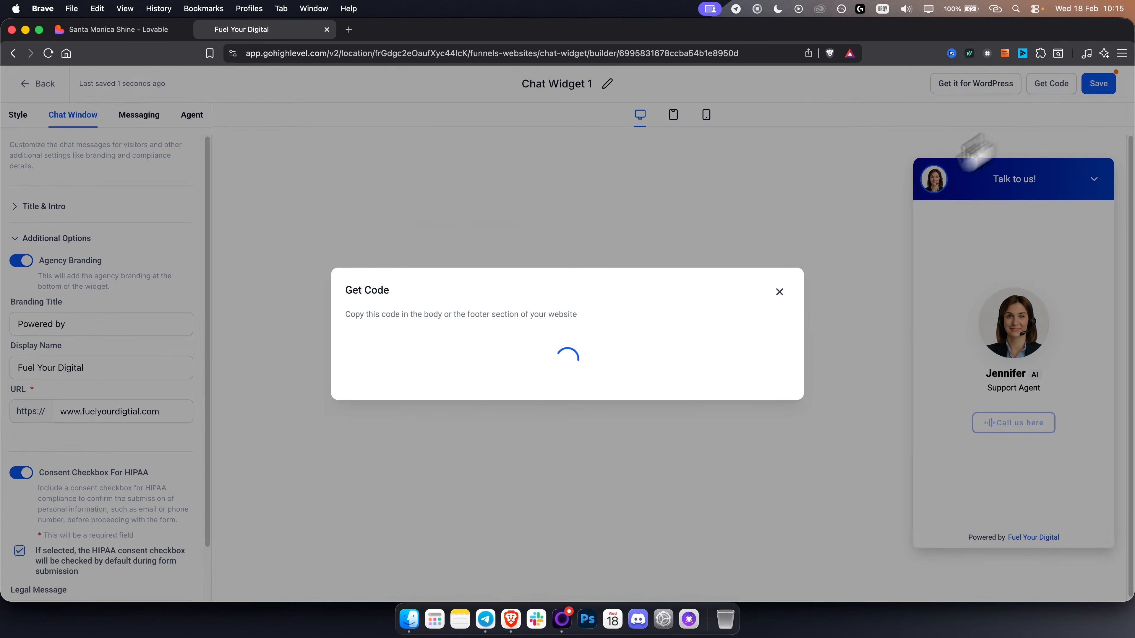
pyautogui.click(766, 458)
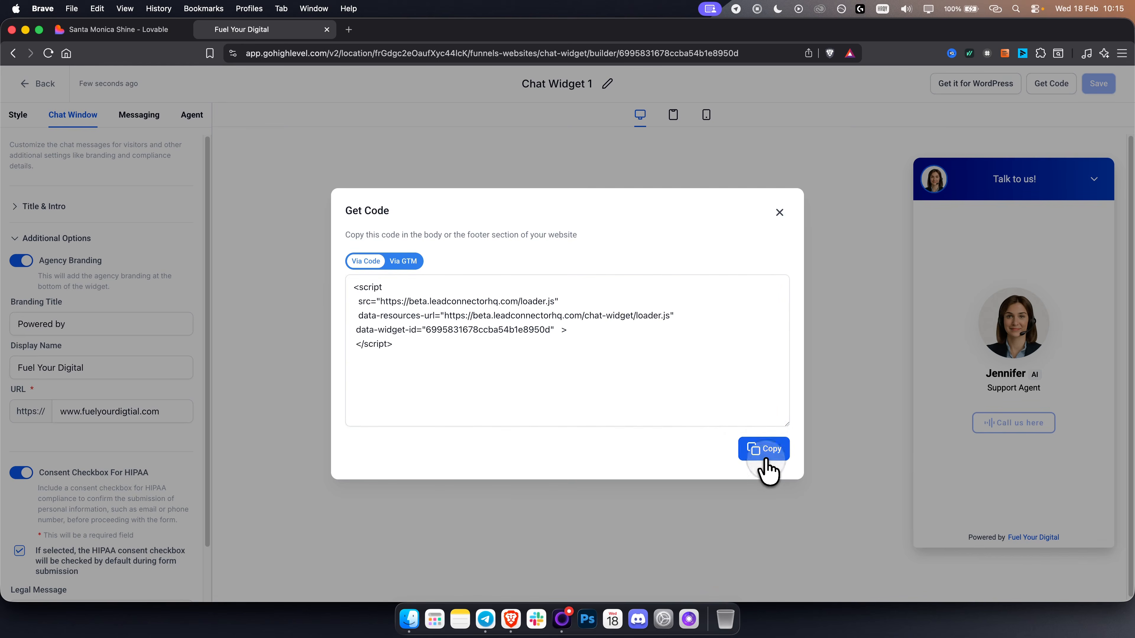
pyautogui.click(136, 32)
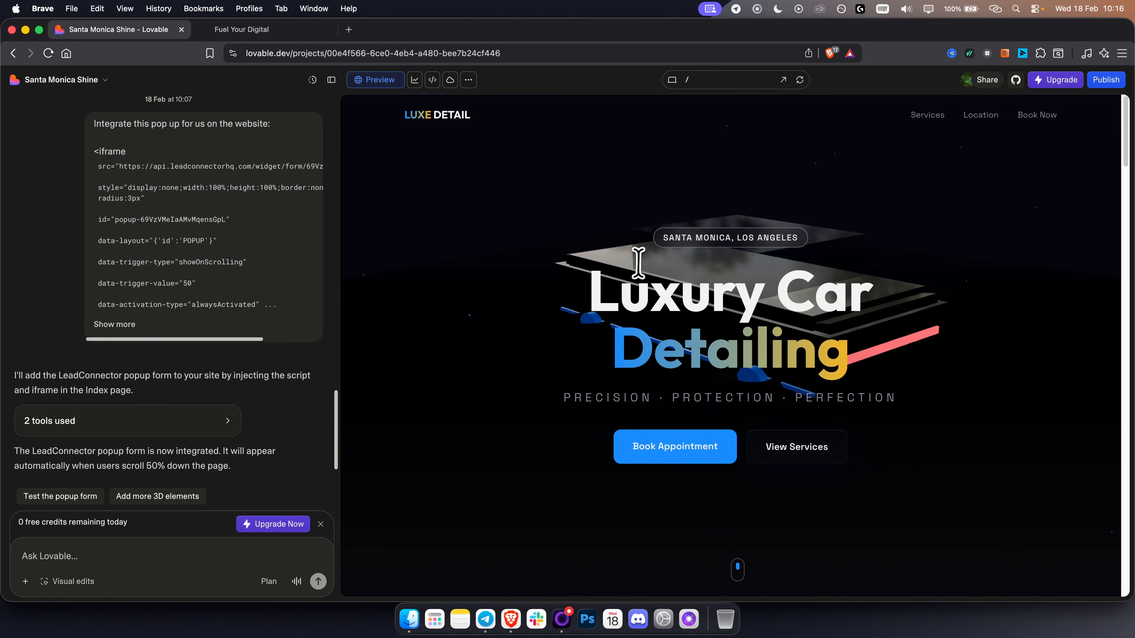
# Look through the car detailing website preview from the hero section down the page and back.
pyautogui.scroll(-10, 795, 290)
pyautogui.scroll(-10, 795, 291)
pyautogui.scroll(20, 798, 308)
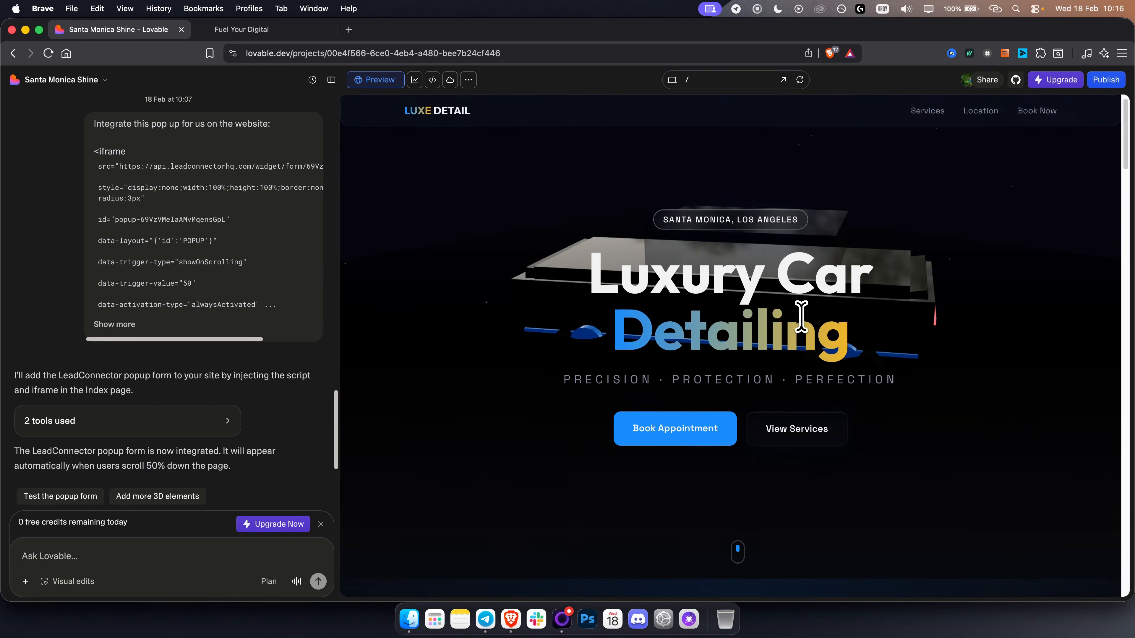